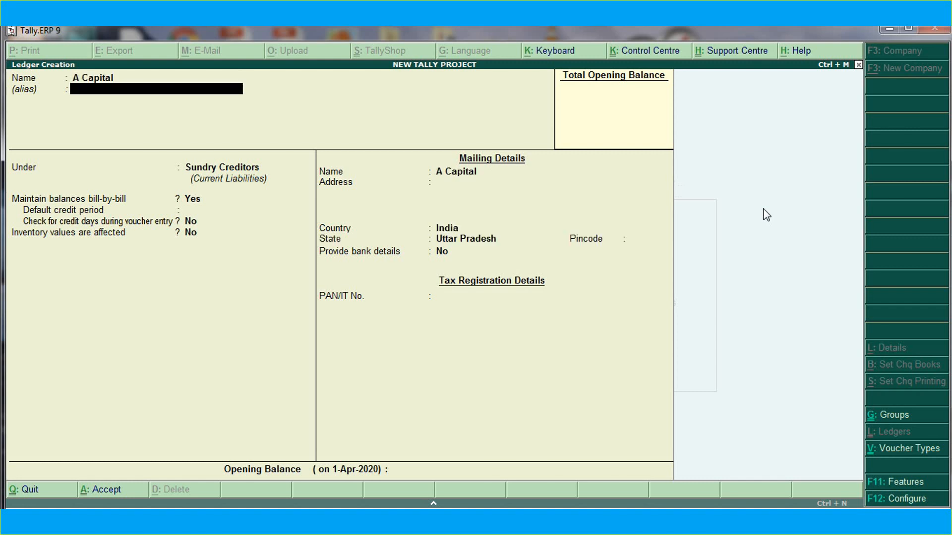
# - Leave the alias of the A Capital ledger blank and place it under the Capital Account group
pyautogui.press('Return')
pyautogui.write('Ca')
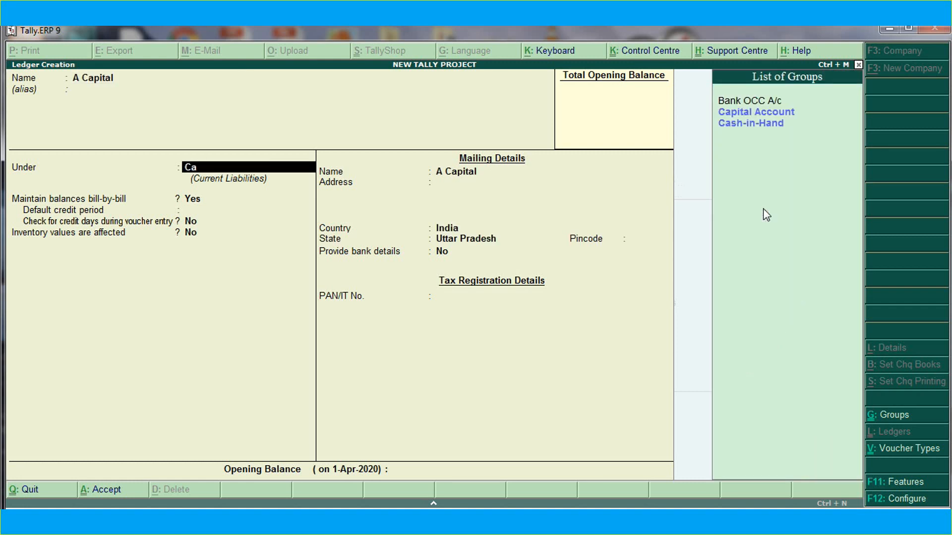
pyautogui.write('pi')
pyautogui.press('Return')
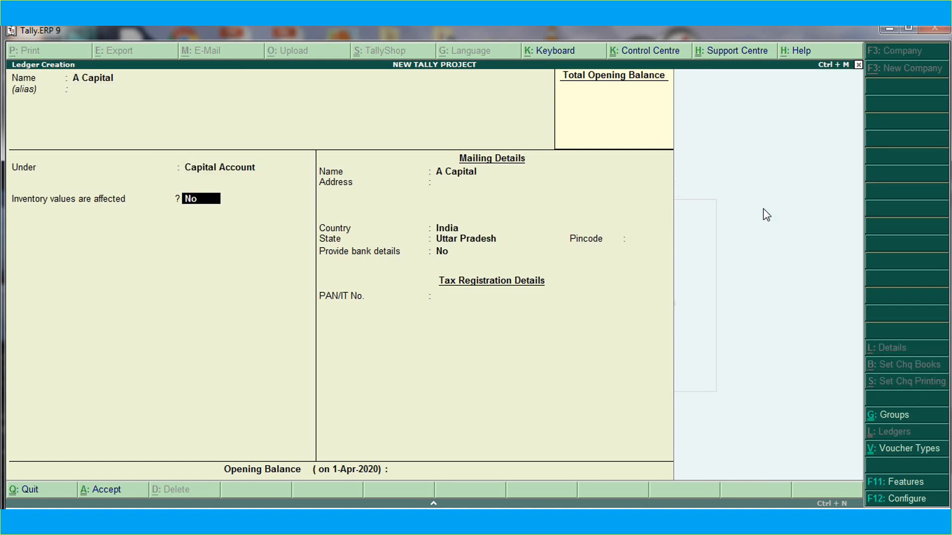
# - Keep the default inventory, mailing and bank settings for the A Capital ledger and save it
pyautogui.press('Return')
pyautogui.press('Return')
pyautogui.press('Return')
pyautogui.press('Return')
pyautogui.press('Return')
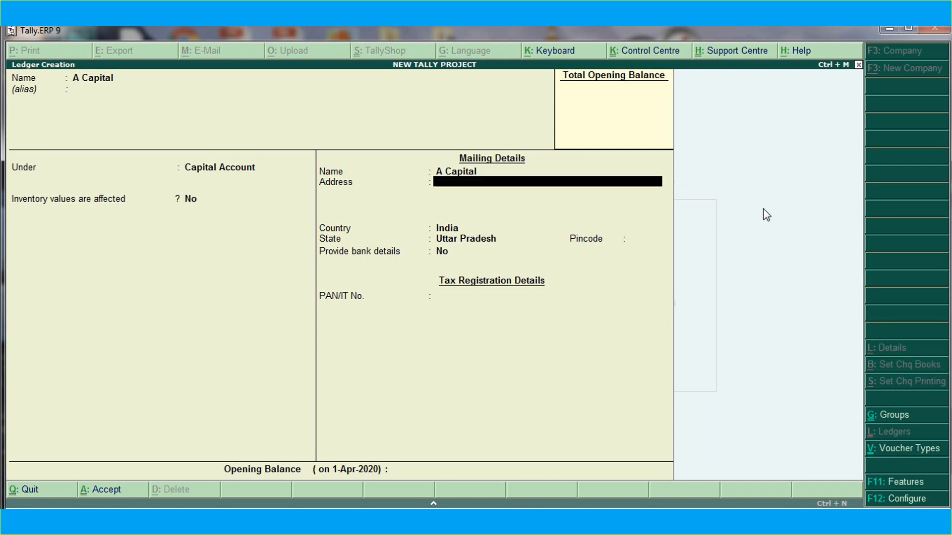
pyautogui.press('Return')
pyautogui.press('Return')
pyautogui.press('Return')
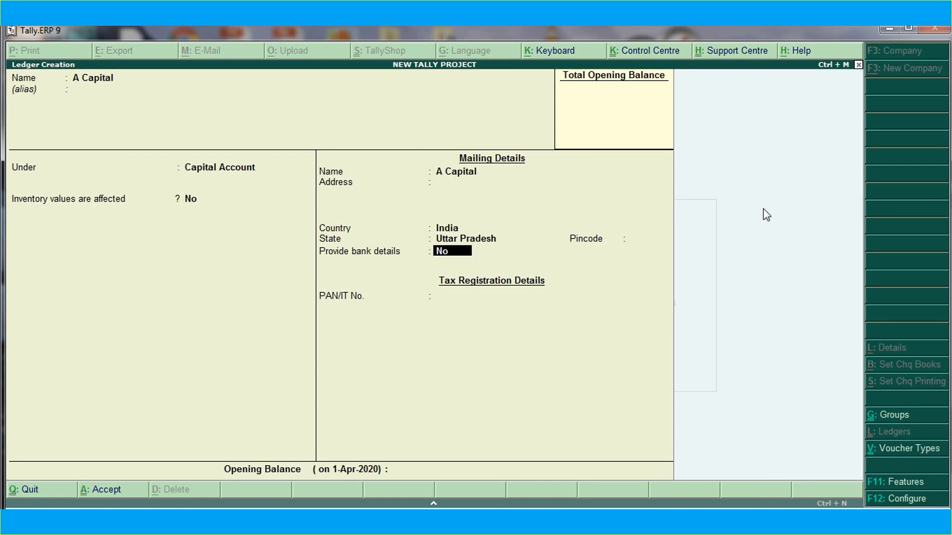
pyautogui.press('Return')
pyautogui.press('Return')
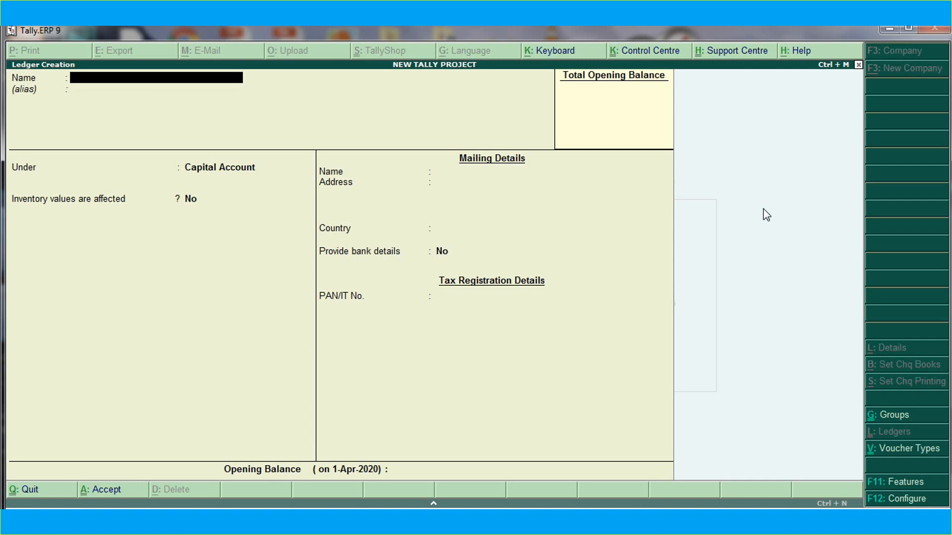
# - Start a new ledger named Yes Bank and place it under the Bank Accounts group
pyautogui.write('Yes Bank')
pyautogui.press('Return')
pyautogui.press('Return')
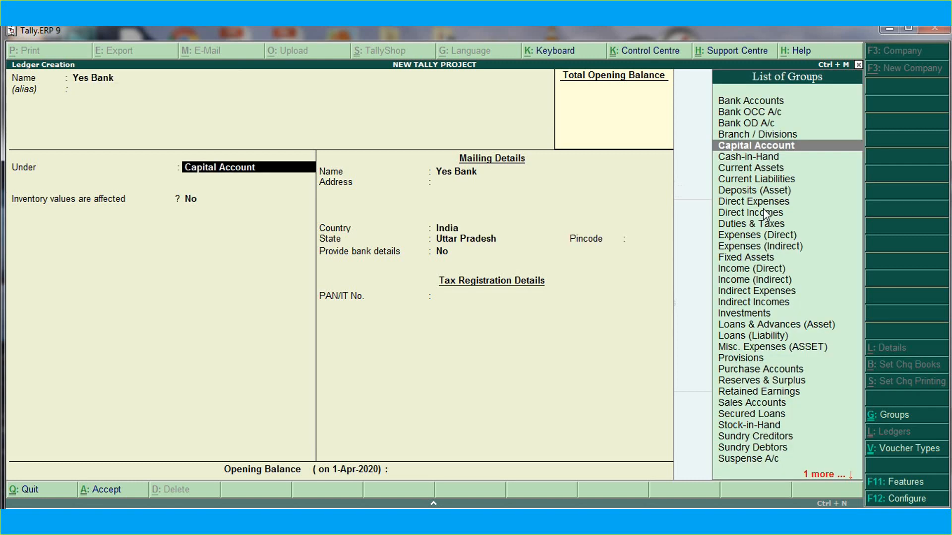
pyautogui.write('Ban')
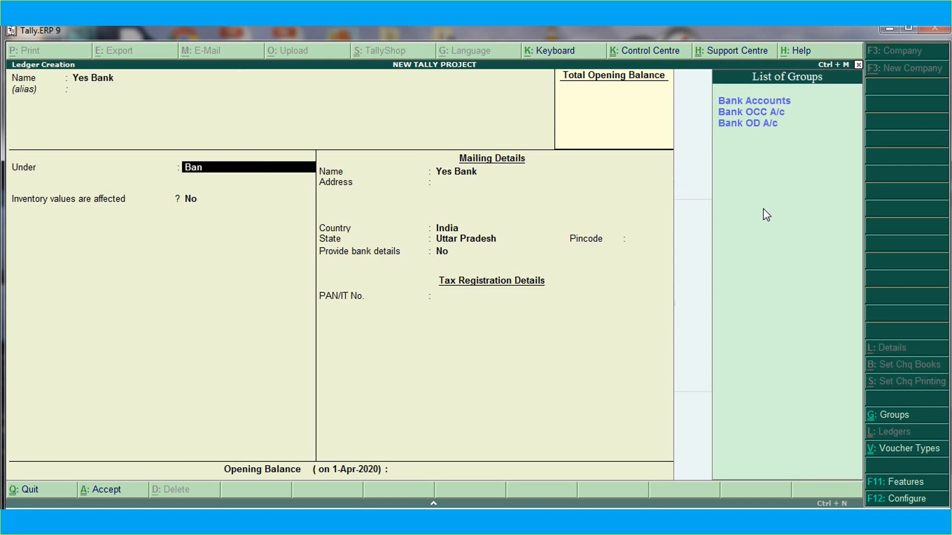
pyautogui.press('Return')
# - Keep the default bank account, cheque and mailing details for the Yes Bank ledger and save it
pyautogui.press('Return')
pyautogui.press('Return')
pyautogui.press('Return')
pyautogui.press('Escape')
pyautogui.press('Return')
pyautogui.press('Return')
pyautogui.press('Return')
pyautogui.press('Return')
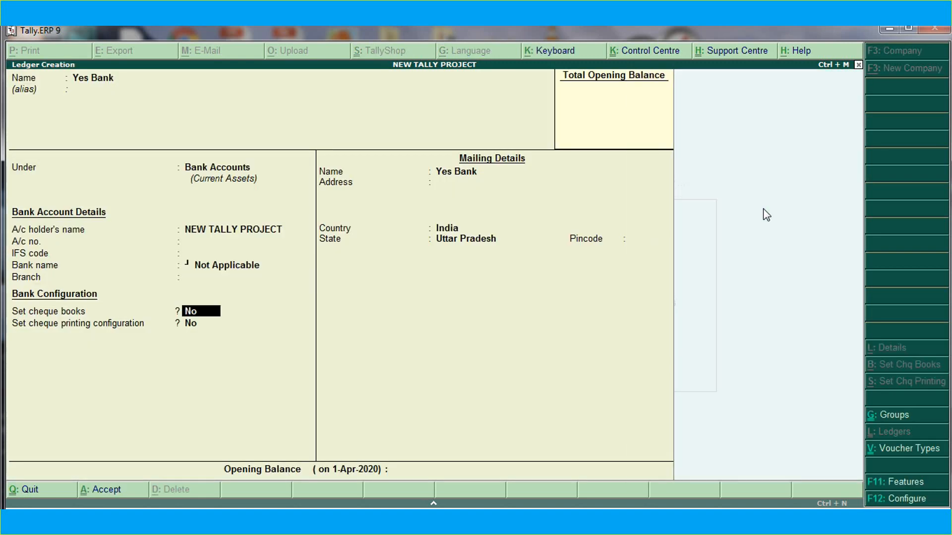
pyautogui.press('Return')
pyautogui.press('Return')
pyautogui.press('Return')
pyautogui.press('Return')
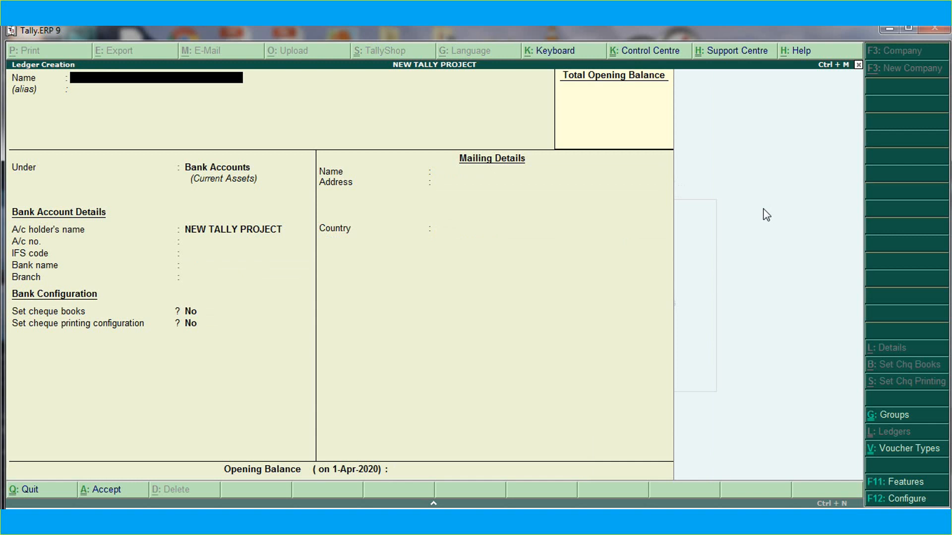
# - Create a ledger named Purchase under Purchase Accounts, with inventory values affected set to No
pyautogui.write('Purchase')
pyautogui.press('Return')
pyautogui.press('Return')
pyautogui.write('Pu')
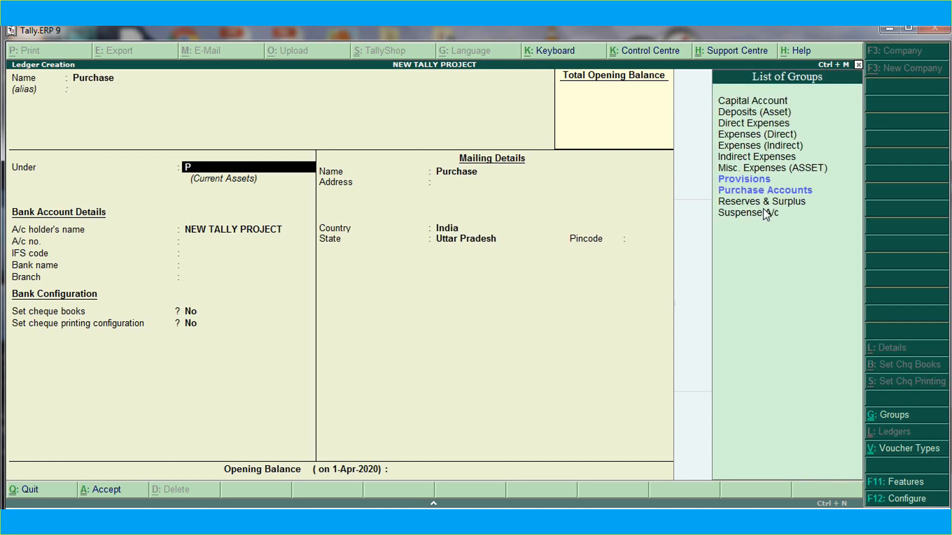
pyautogui.press('Return')
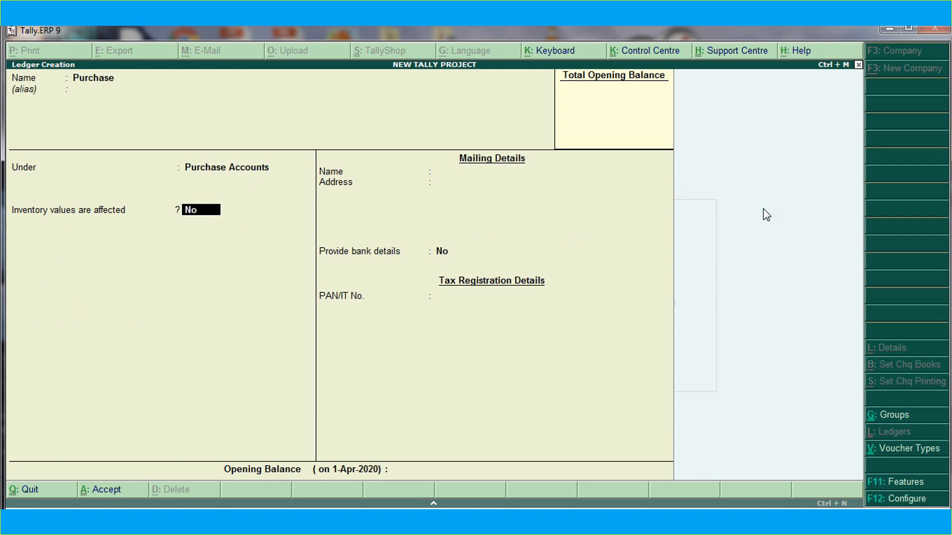
pyautogui.press('Return')
pyautogui.press('Return')
pyautogui.press('Return')
pyautogui.press('Return')
# - Create a ledger named Sales under Sales Accounts, with inventory values affected set to No
pyautogui.write('Sales')
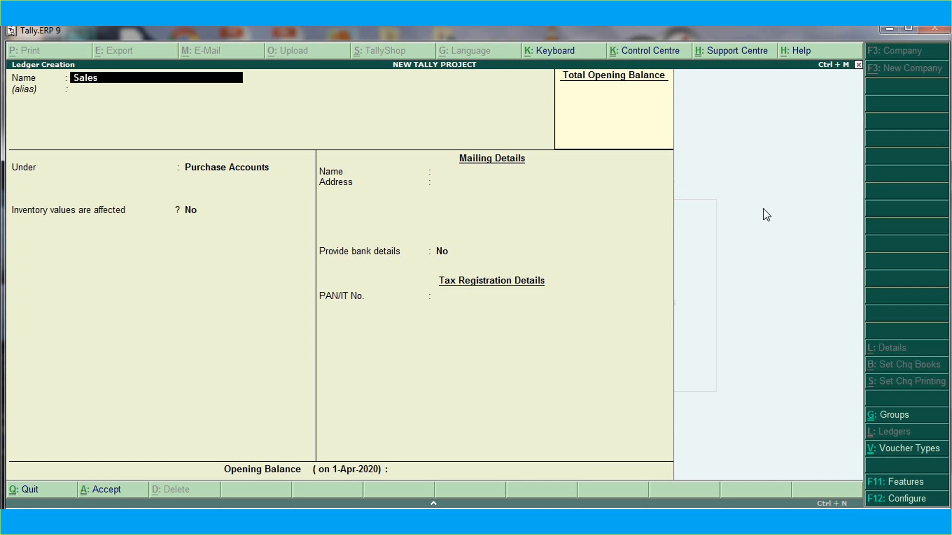
pyautogui.press('Return')
pyautogui.press('Return')
pyautogui.write('S')
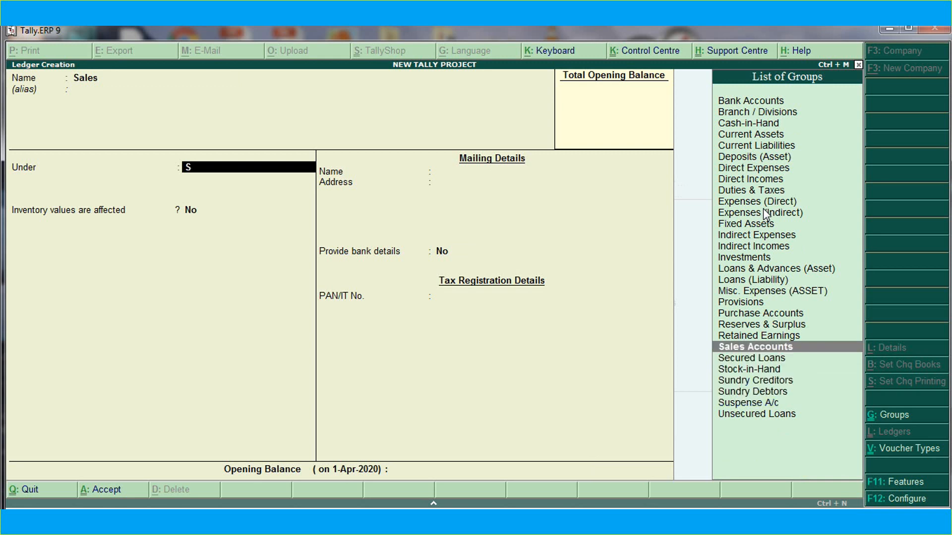
pyautogui.press('Return')
pyautogui.press('Return')
pyautogui.press('Return')
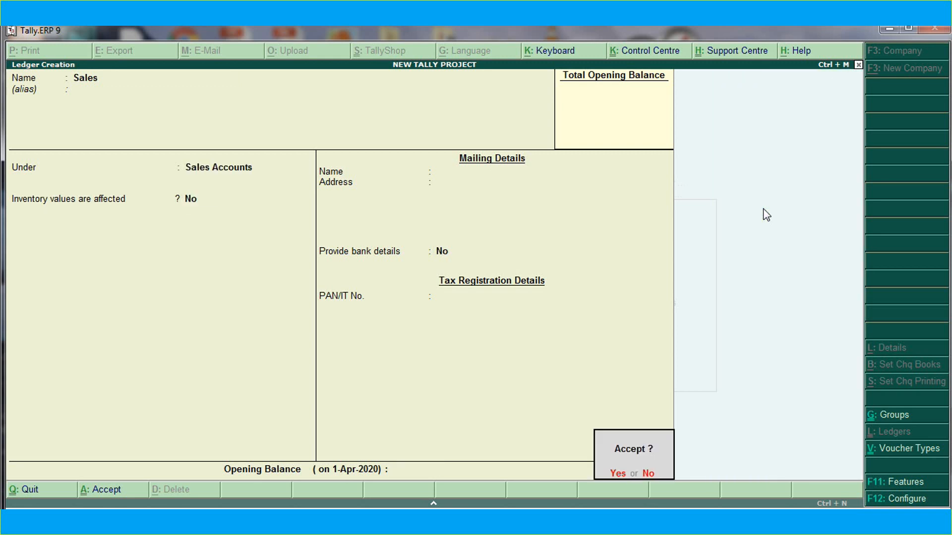
pyautogui.press('Return')
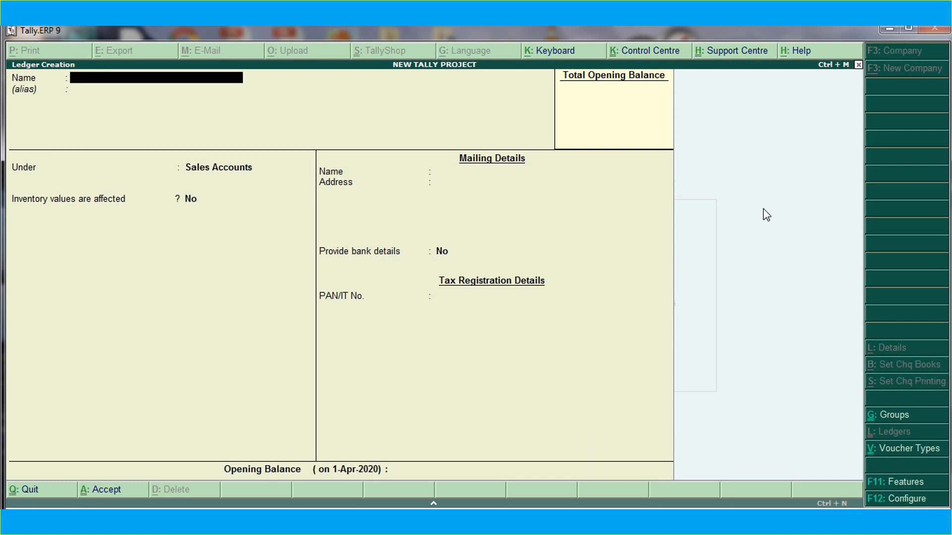
# - Start a new ledger named Krishan Bros and place it under the Sundry Creditors group
pyautogui.write('Krishan Bros')
pyautogui.press('Return')
pyautogui.press('Return')
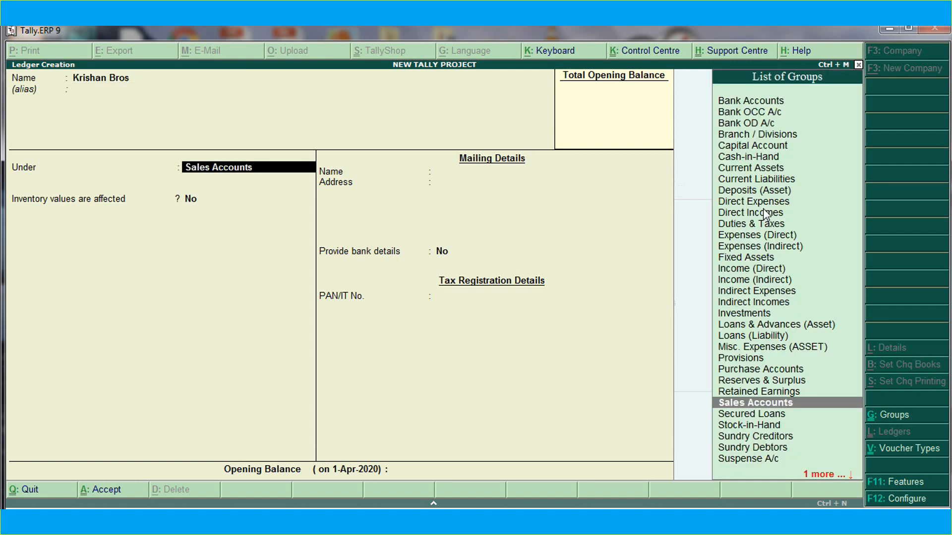
pyautogui.write('Sund')
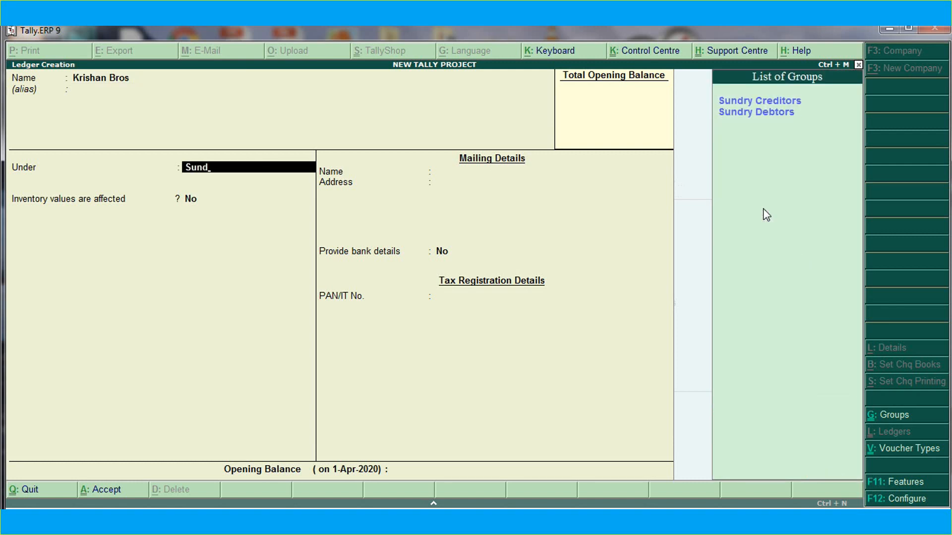
pyautogui.press('Return')
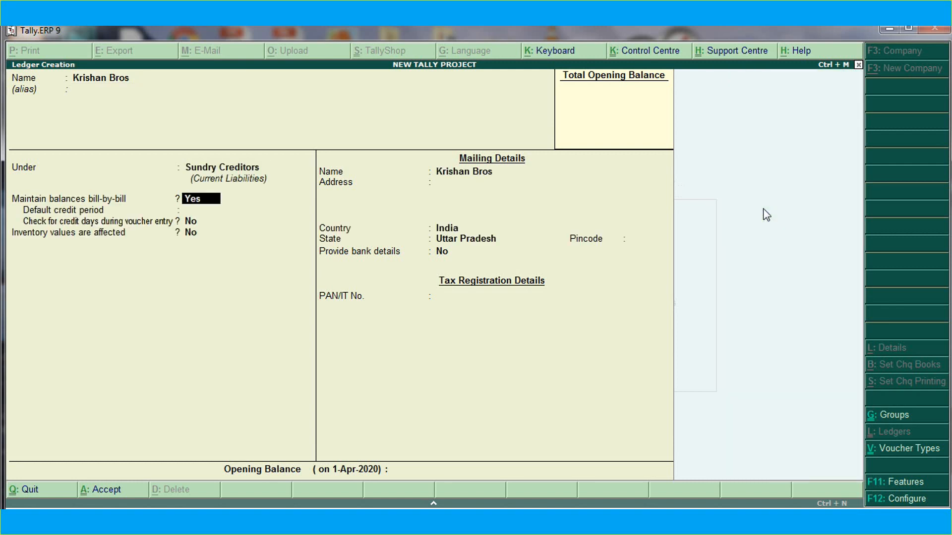
# - Keep bill-by-bill balances on and the other default details for the Krishan Bros ledger, and save it
pyautogui.press('Return')
pyautogui.press('Return')
pyautogui.press('Return')
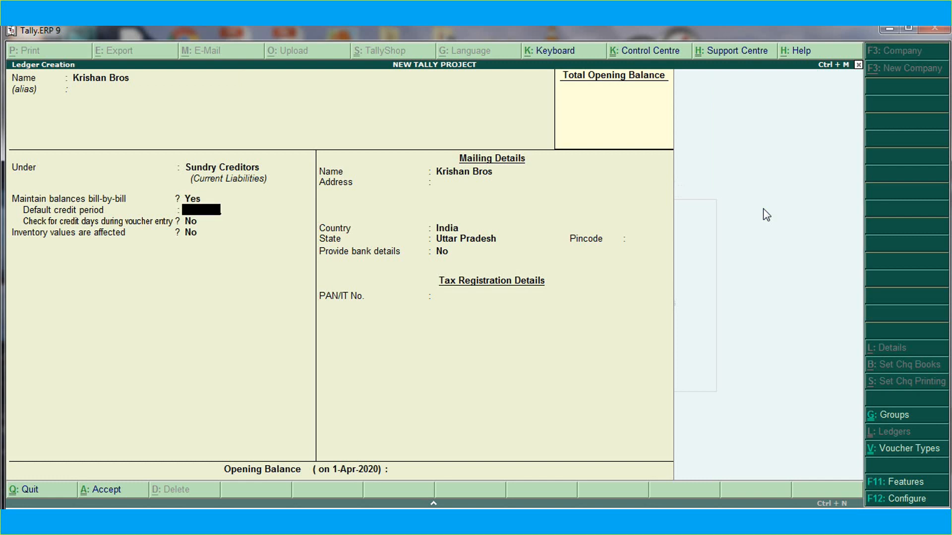
pyautogui.press('Return')
pyautogui.press('Return')
pyautogui.press('Return')
pyautogui.press('Return')
pyautogui.press('Return')
pyautogui.press('Return')
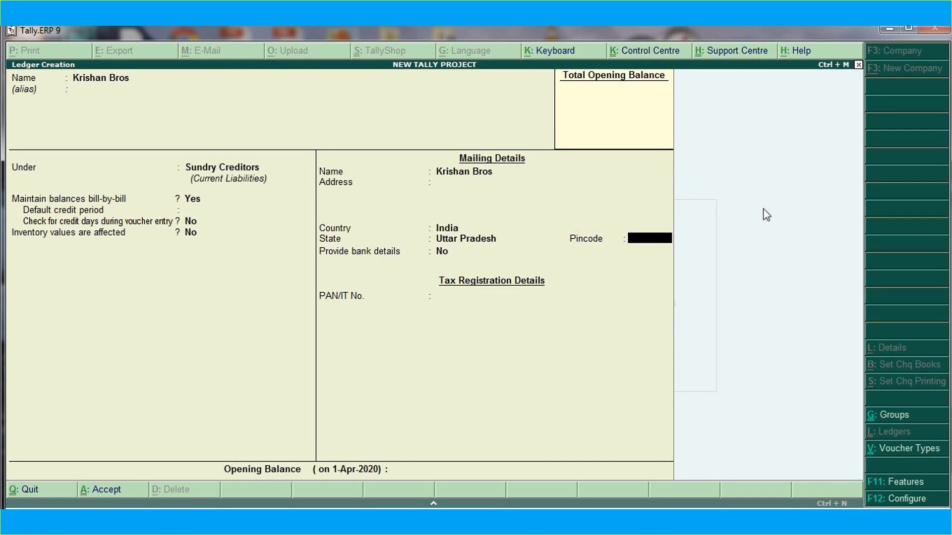
pyautogui.press('Return')
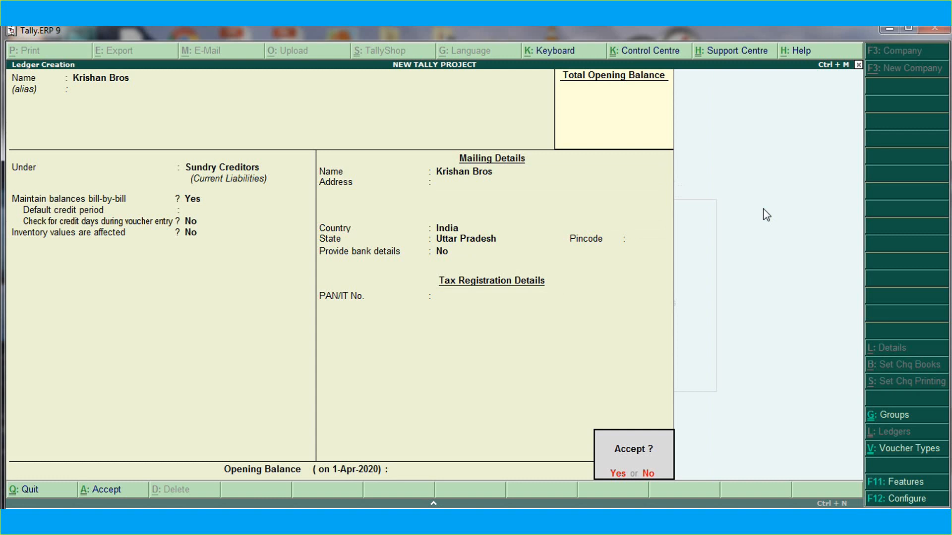
pyautogui.press('Return')
# - Start a new ledger named Pandav Bros and place it under the Sundry Debtors group
pyautogui.write('Pandav')
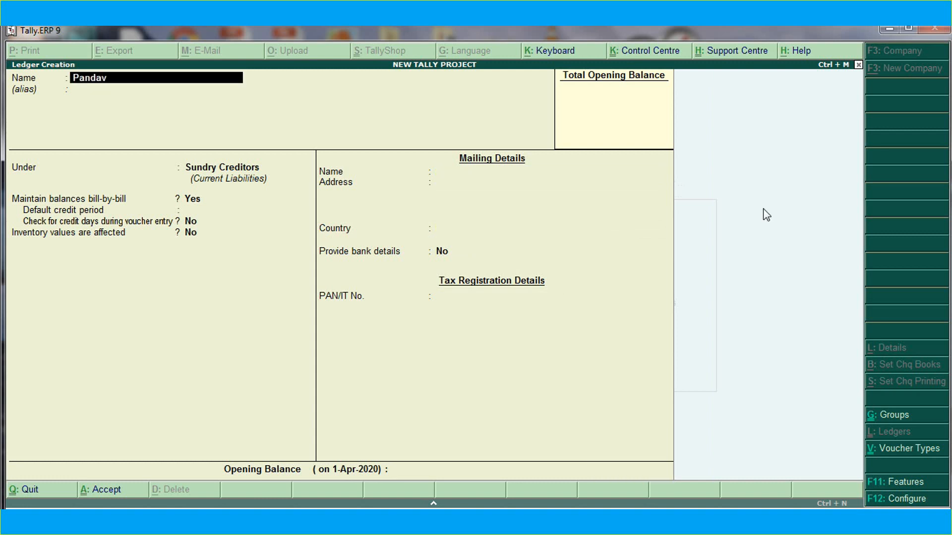
pyautogui.write(' Bros')
pyautogui.press('Return')
pyautogui.press('Return')
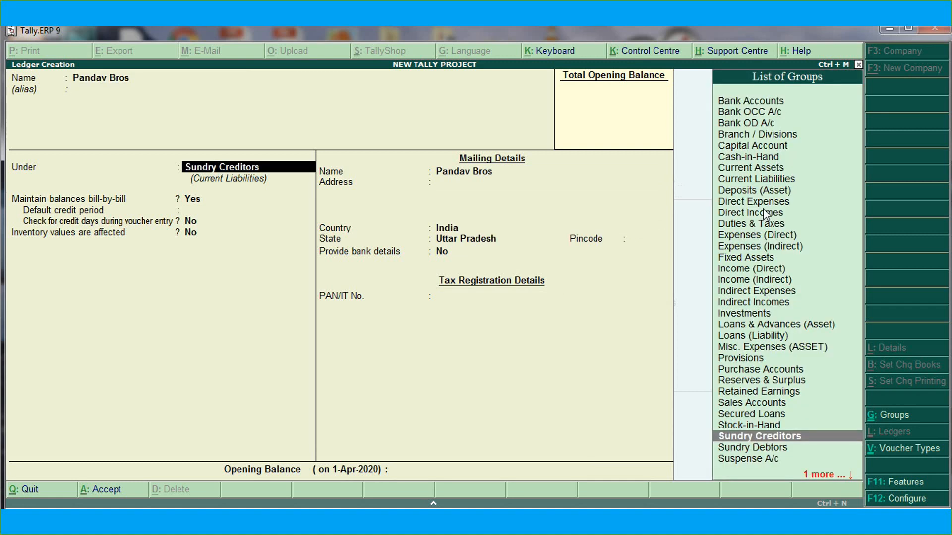
pyautogui.press('Down')
pyautogui.press('Return')
# - Keep bill-by-bill balances on and the other default details for the Pandav Bros ledger, and save it
pyautogui.press('Return')
pyautogui.press('Return')
pyautogui.press('Return')
pyautogui.press('Return')
pyautogui.press('Return')
pyautogui.press('Return')
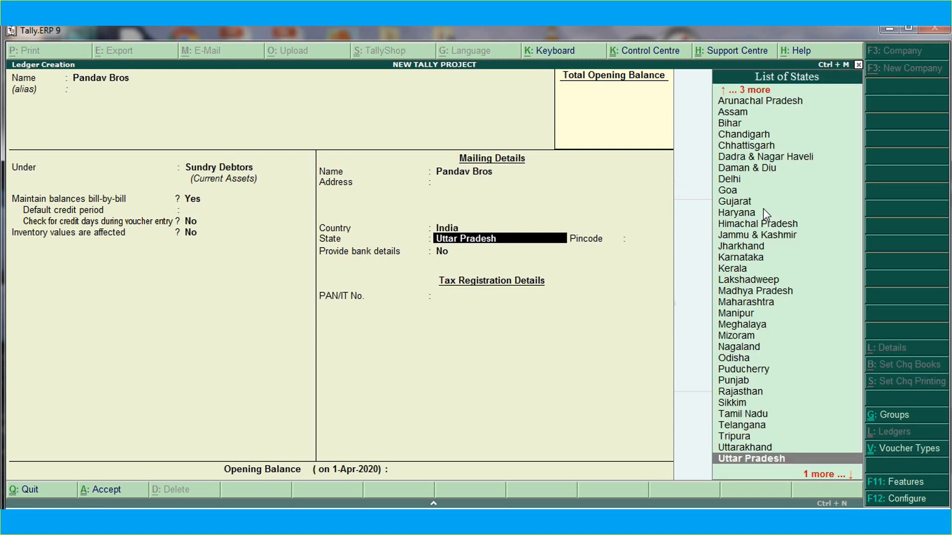
pyautogui.press('Return')
pyautogui.press('Return')
pyautogui.press('Return')
pyautogui.press('Return')
pyautogui.press('Return')
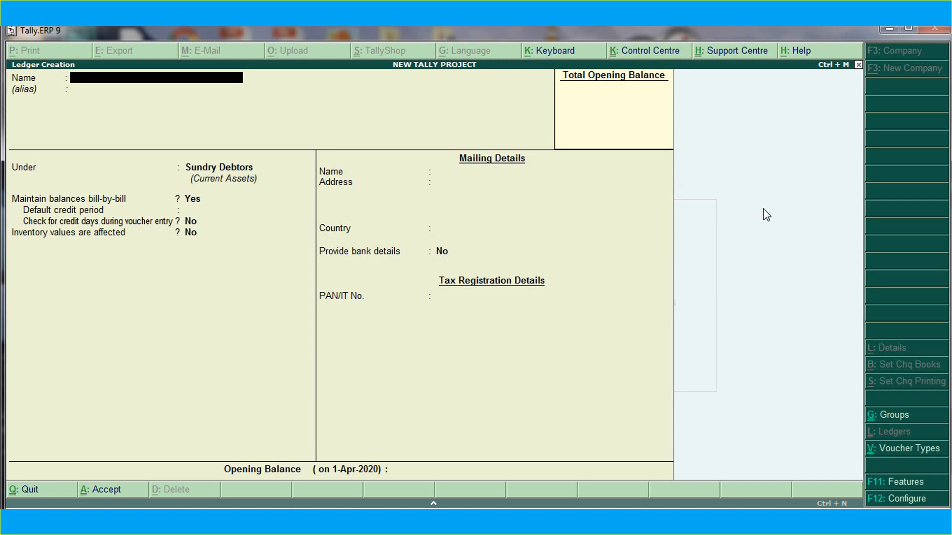
# - Create a ledger named Conveyance under Indirect Expenses, keeping the default settings
pyautogui.write('Conveyance')
pyautogui.press('Return')
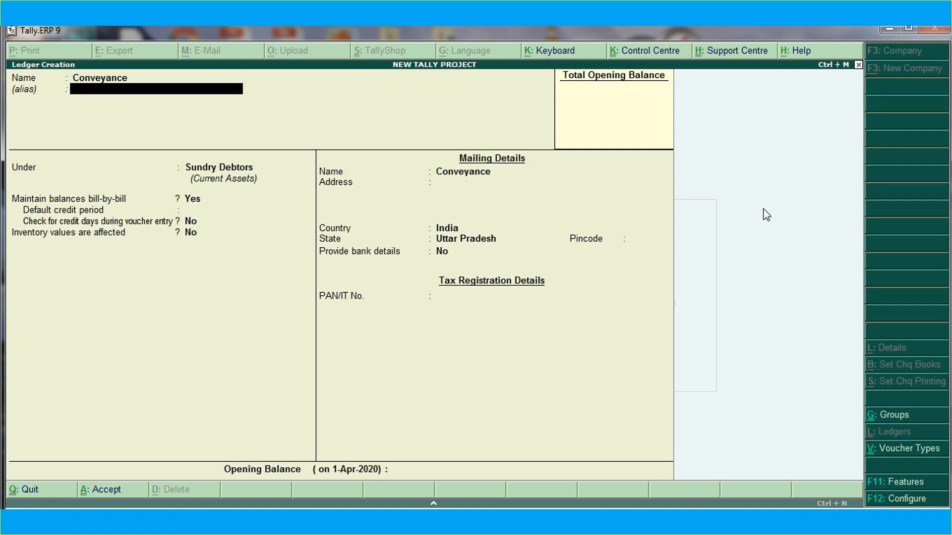
pyautogui.press('Return')
pyautogui.write('Ind')
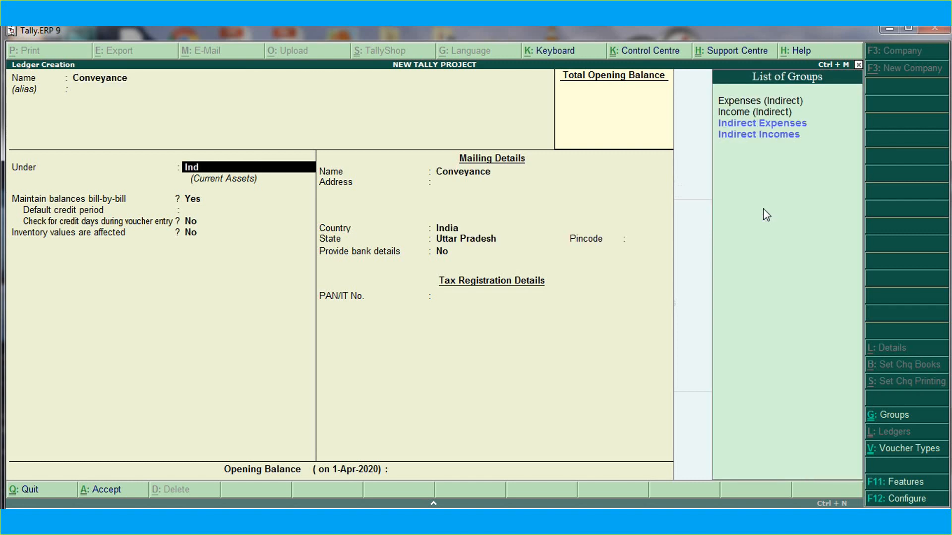
pyautogui.press('Down')
pyautogui.press('Up')
pyautogui.press('Return')
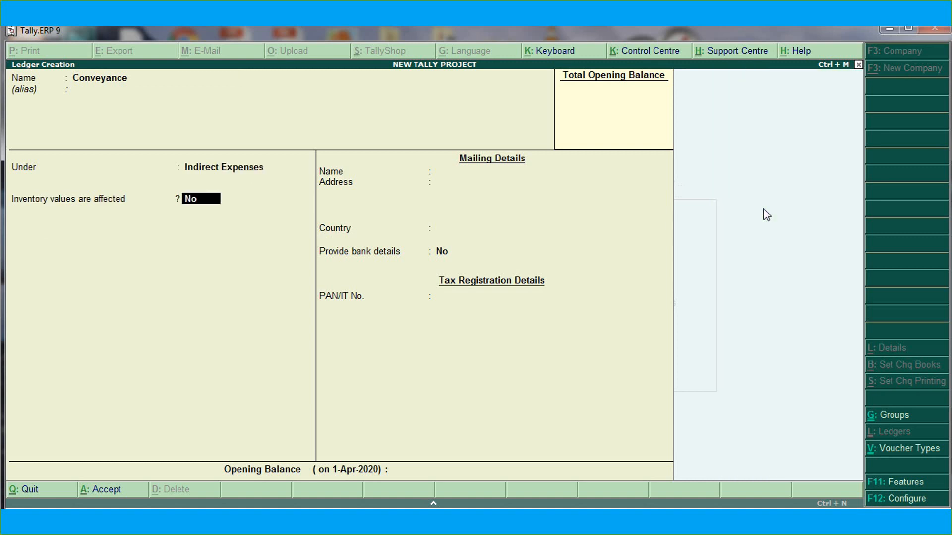
pyautogui.press('Return')
pyautogui.press('Return')
pyautogui.press('Return')
pyautogui.press('Return')
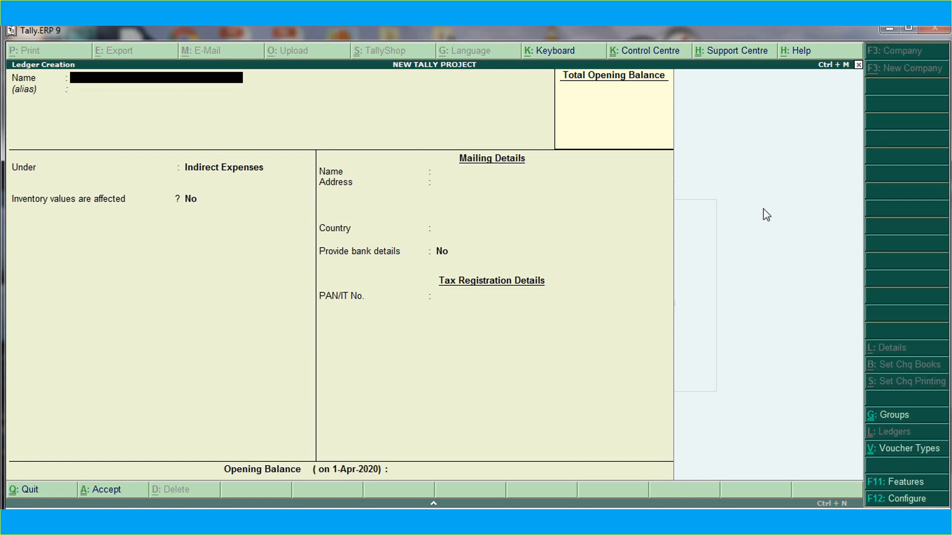
# - Create a ledger named Wages & Salaries under Direct Expenses, keeping the default settings
pyautogui.write('Wages & Salaries')
pyautogui.press('Return')
pyautogui.press('Return')
pyautogui.write('S')
pyautogui.press('BackSpace')
pyautogui.write('Di')
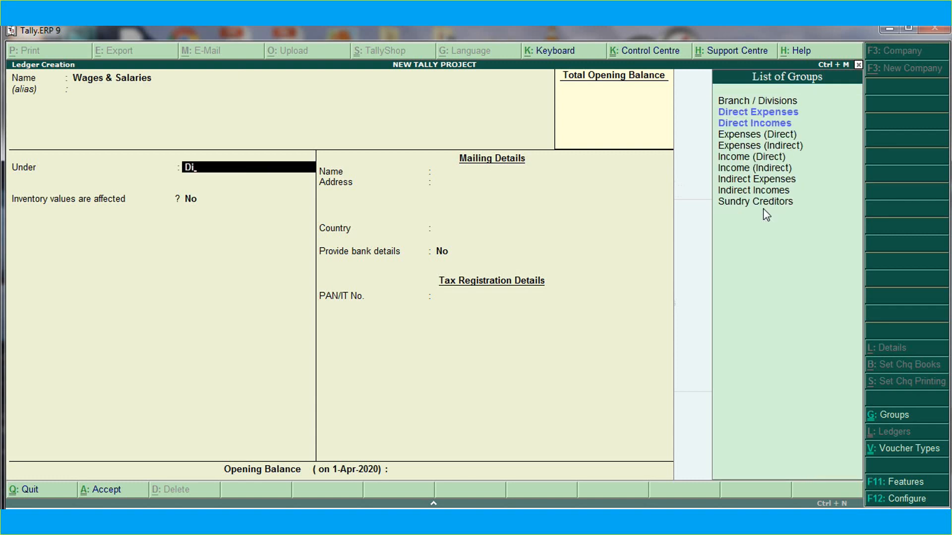
pyautogui.press('Down')
pyautogui.press('Up')
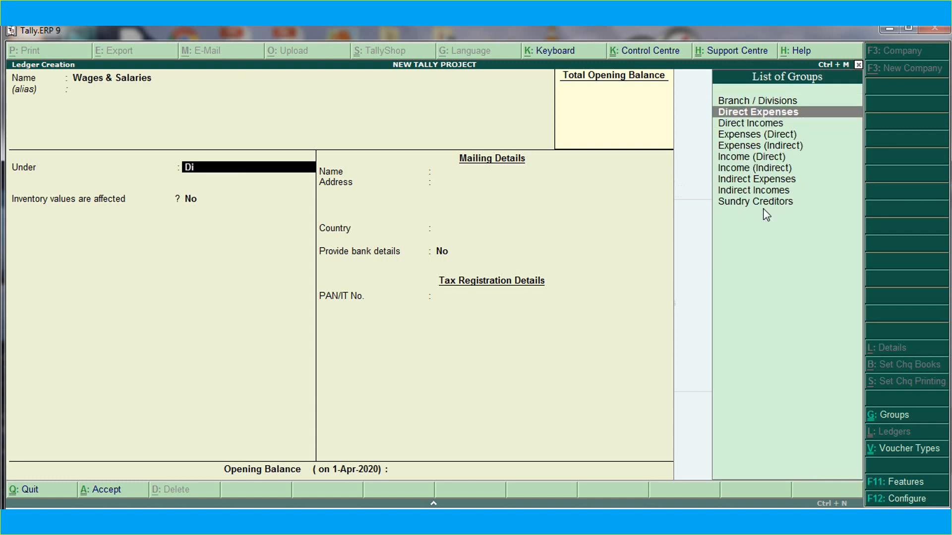
pyautogui.press('Return')
pyautogui.press('Return')
pyautogui.press('Return')
pyautogui.press('Return')
pyautogui.press('Return')
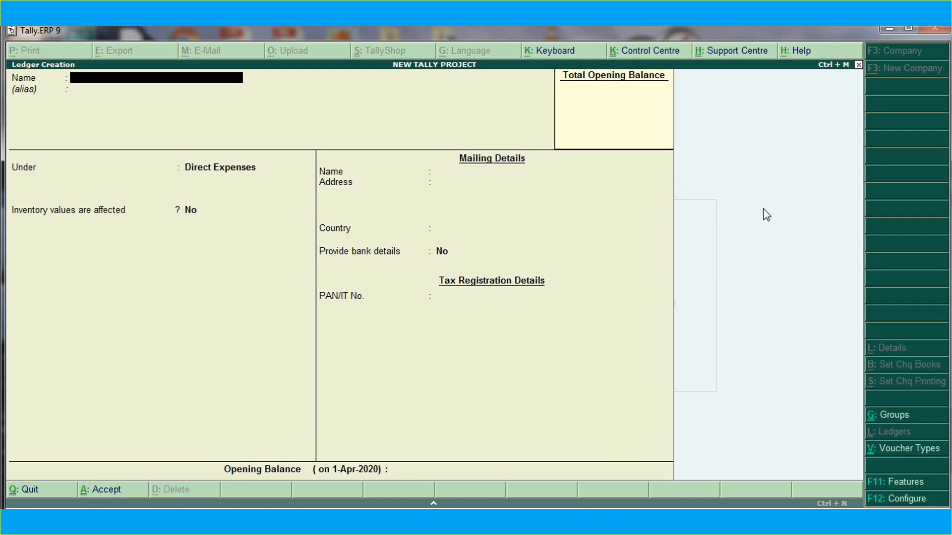
# - Start a new ledger named Drawings and place it under the Capital Account group
pyautogui.write('Drawings')
pyautogui.press('Return')
pyautogui.press('Return')
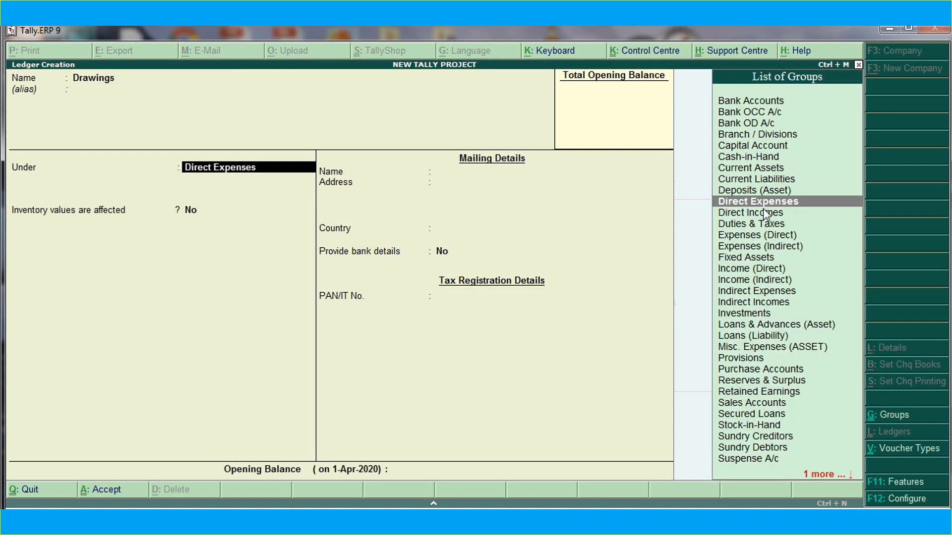
pyautogui.write('Capi')
pyautogui.press('Return')
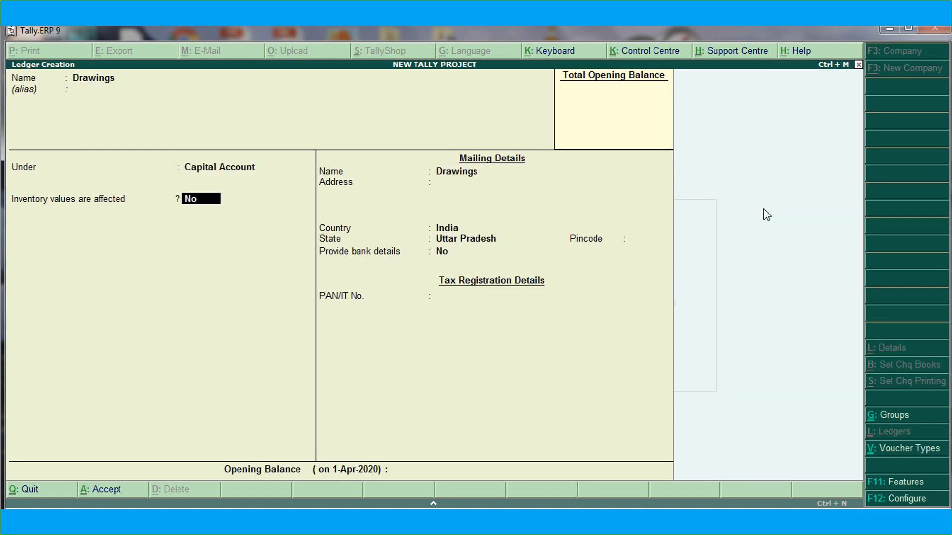
# - Save the Drawings ledger with its default details and return to the Gateway of Tally
pyautogui.press('Return')
pyautogui.press('Return')
pyautogui.press('Return')
pyautogui.press('Return')
pyautogui.press('Return')
pyautogui.press('Return')
pyautogui.press('Return')
pyautogui.press('Return')
pyautogui.press('Return')
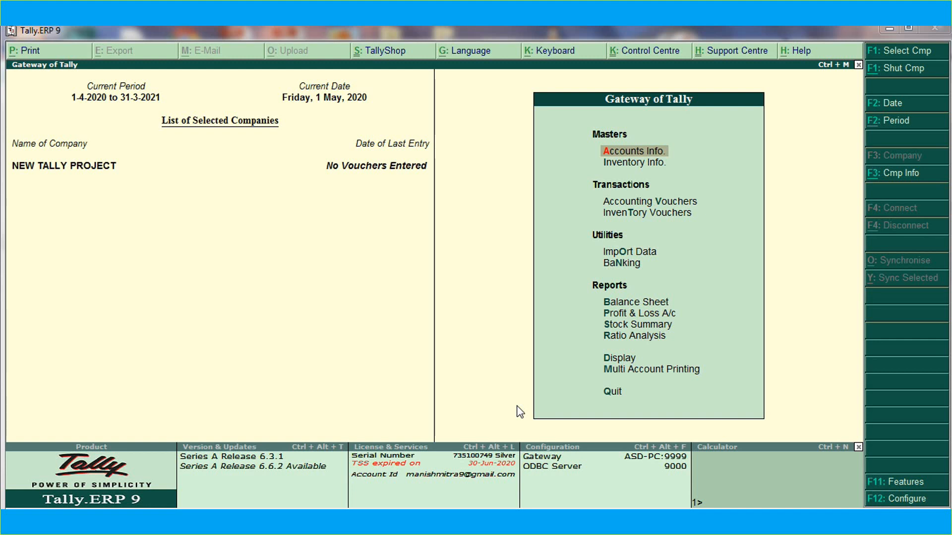
# - Open accounting voucher entry and set the voucher date to 1-Apr-2020
pyautogui.click(621, 208)
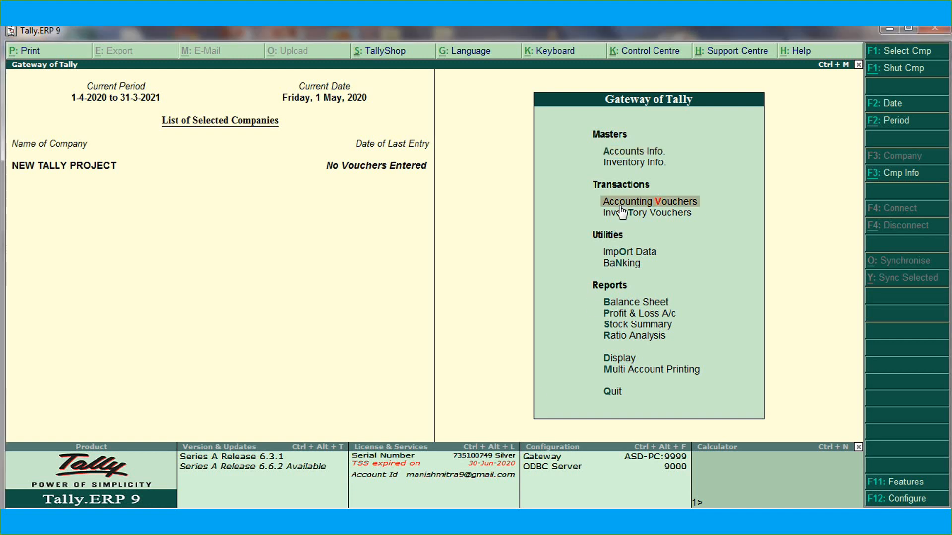
pyautogui.click(621, 209)
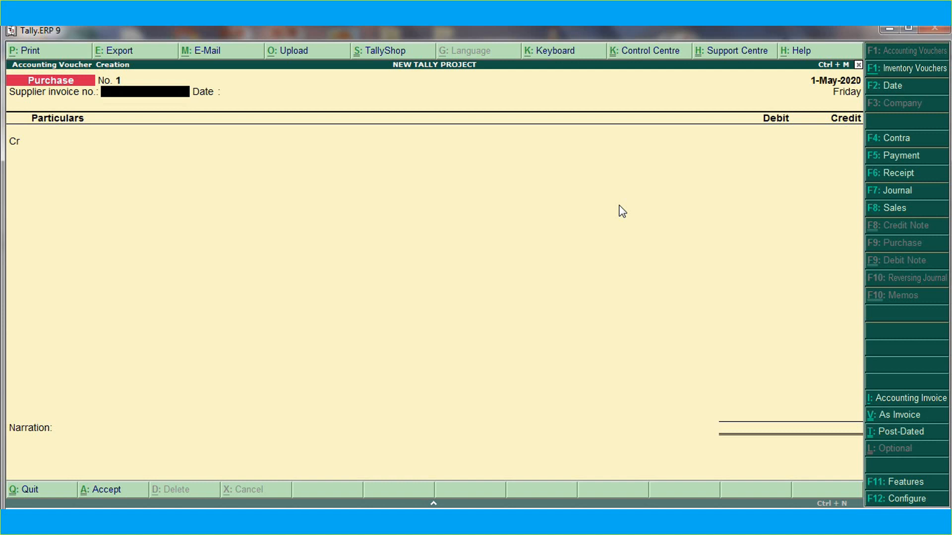
pyautogui.press('F2')
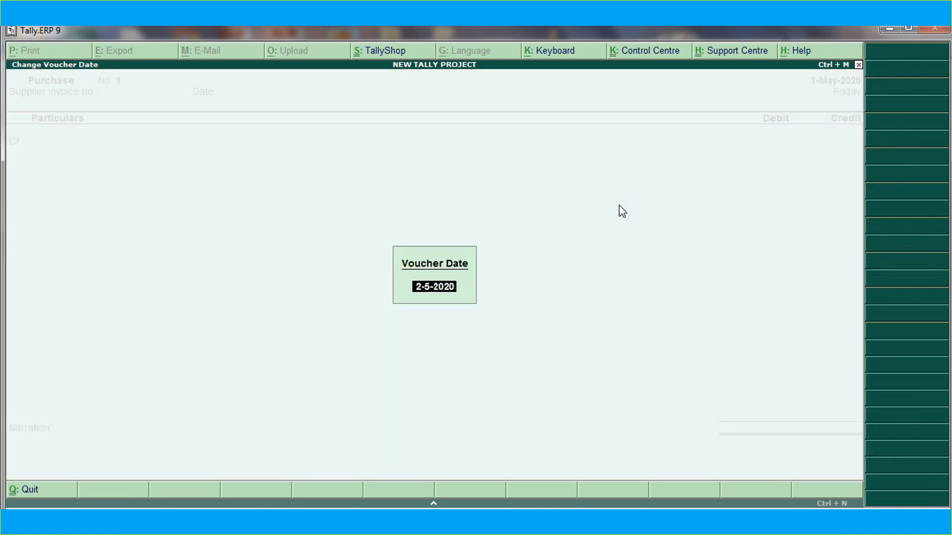
pyautogui.write('1-4')
pyautogui.press('Return')
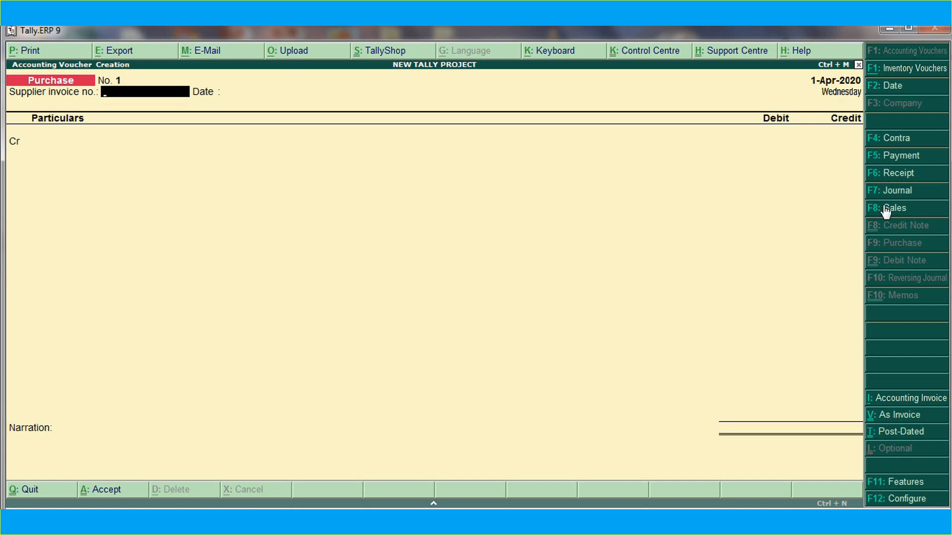
# - Record a Receipt voucher crediting A Capital and debiting Yes Bank with 1,00,000, leaving the narration blank
pyautogui.click(890, 172)
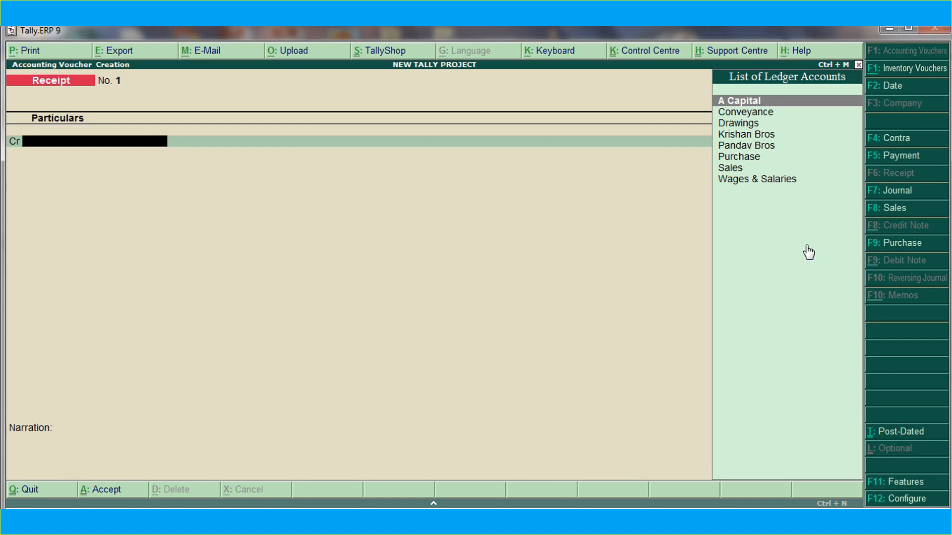
pyautogui.press('Return')
pyautogui.write('1')
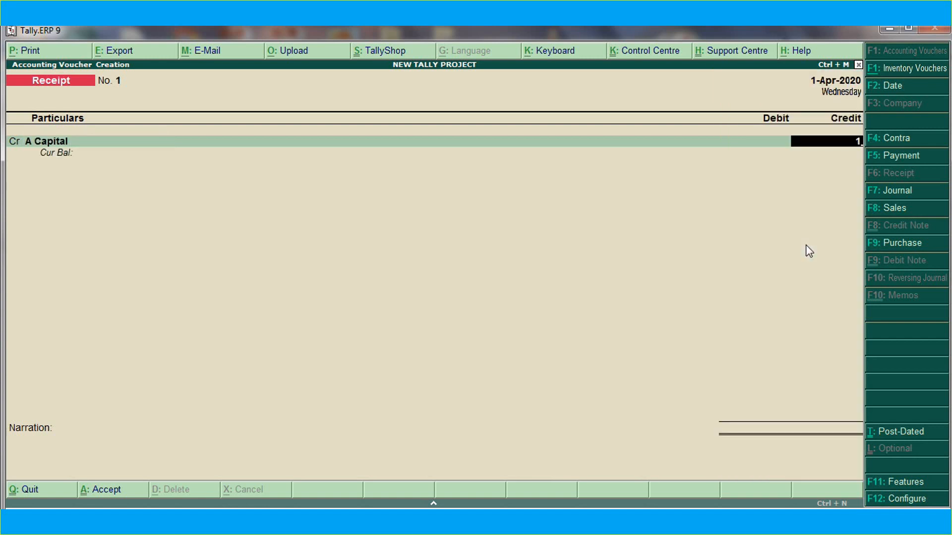
pyautogui.write('00000')
pyautogui.press('Return')
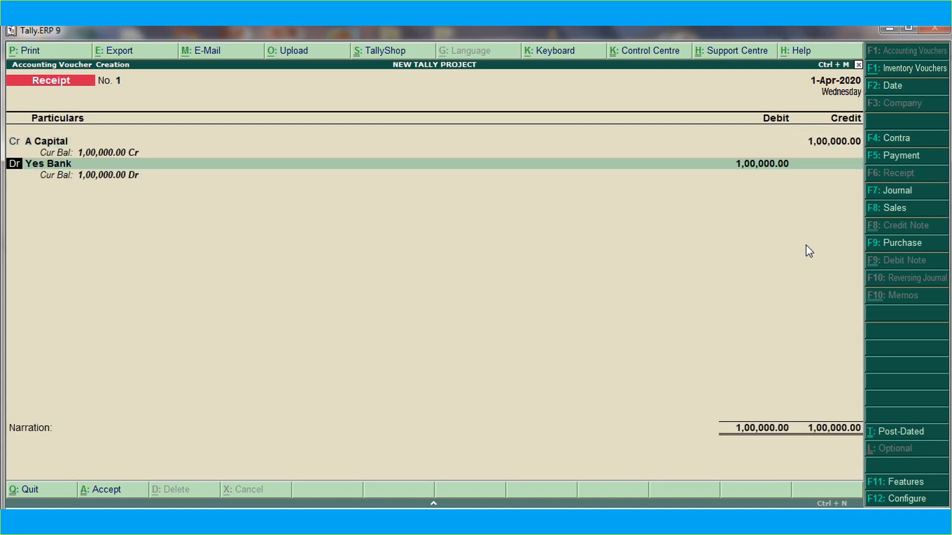
pyautogui.press('Return')
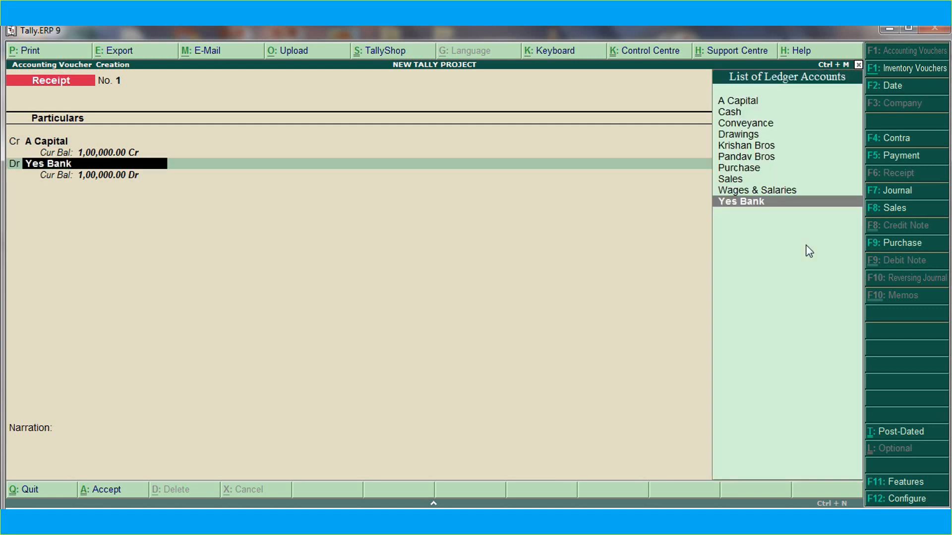
pyautogui.press('Return')
pyautogui.press('Return')
pyautogui.press('Return')
pyautogui.press('Return')
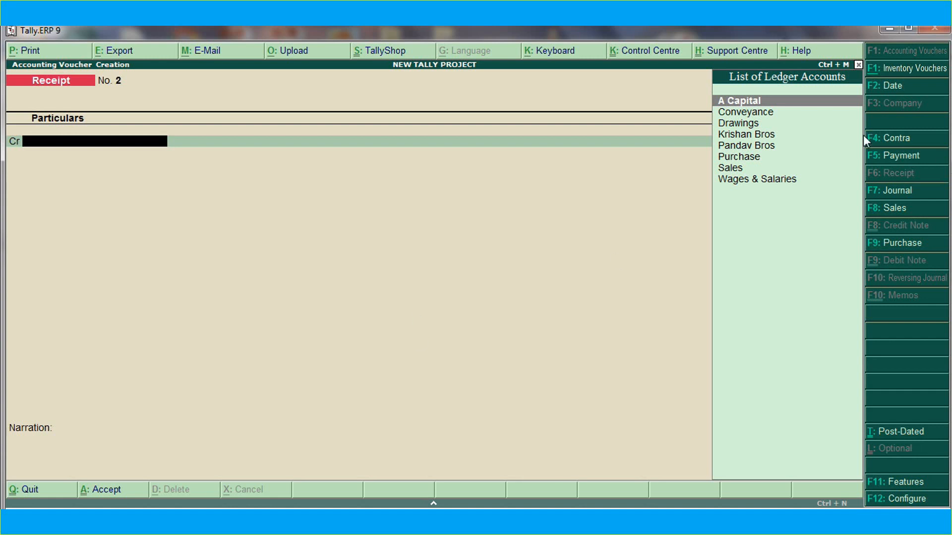
# - Record a Contra voucher crediting Yes Bank and debiting Cash with 50,000, leaving the narration blank
pyautogui.click(877, 137)
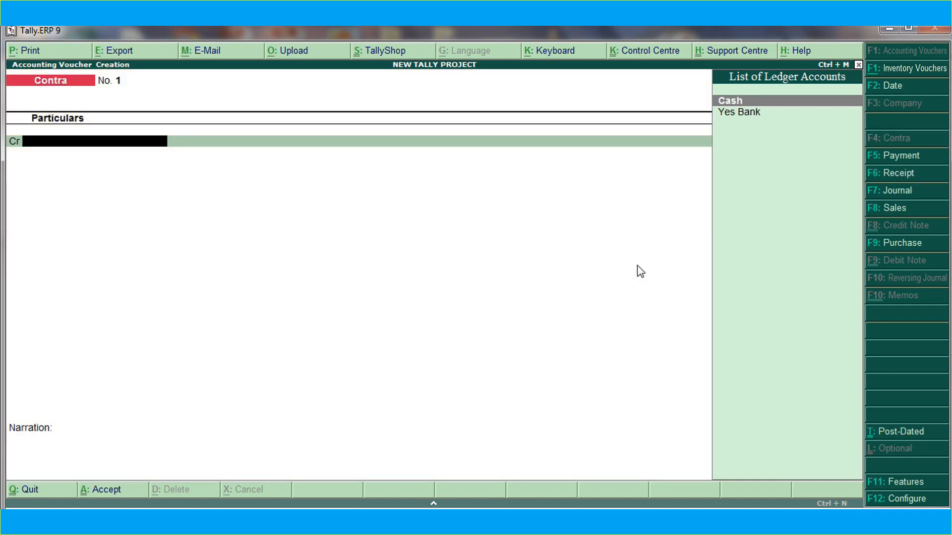
pyautogui.press('Down')
pyautogui.press('Return')
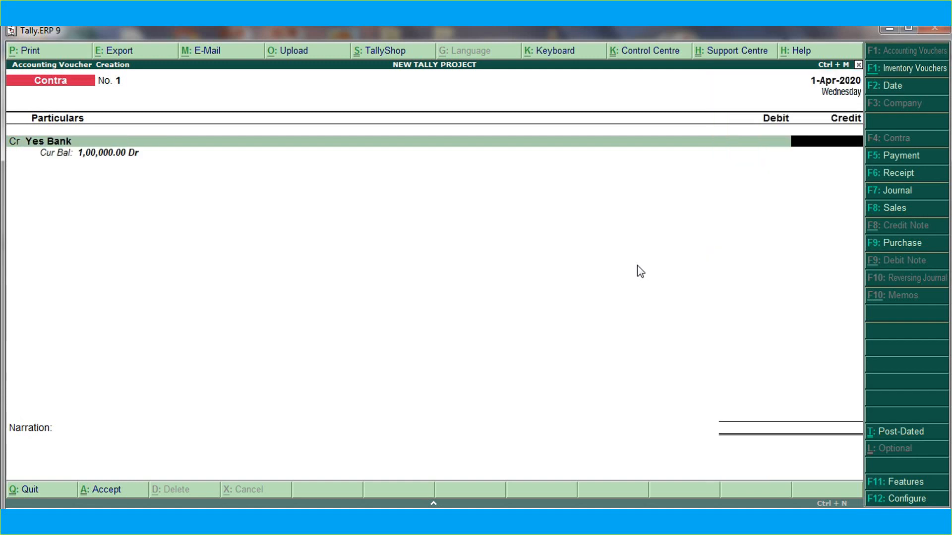
pyautogui.write('50000')
pyautogui.press('Return')
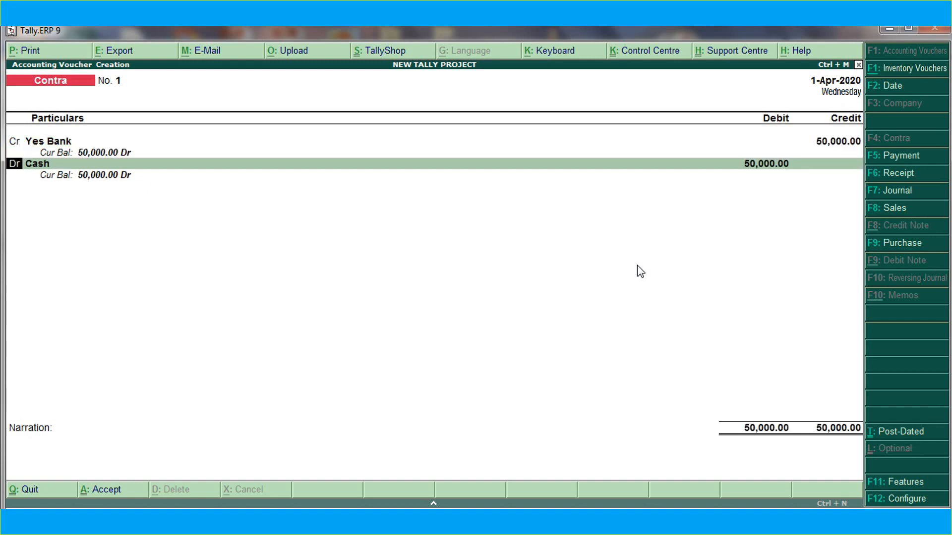
pyautogui.press('Return')
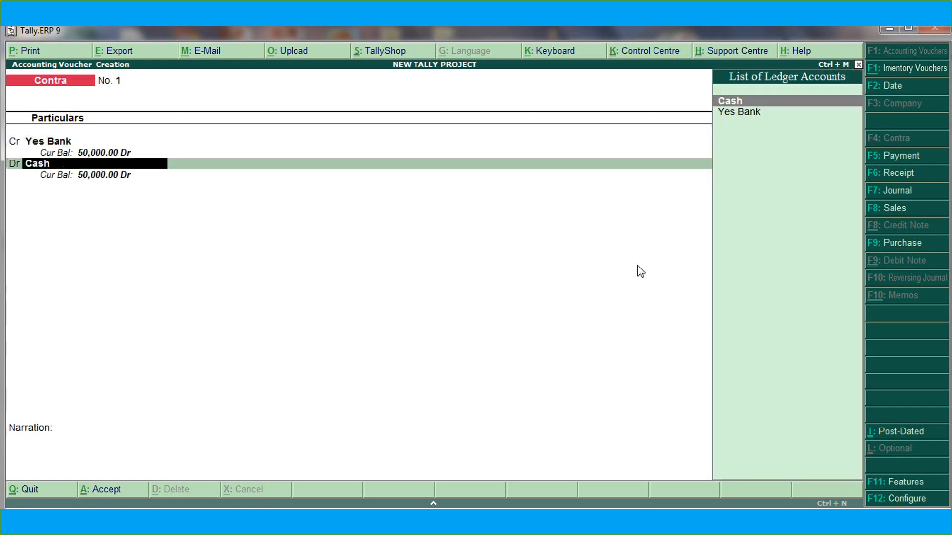
pyautogui.press('Return')
pyautogui.press('Return')
pyautogui.press('Return')
pyautogui.press('Return')
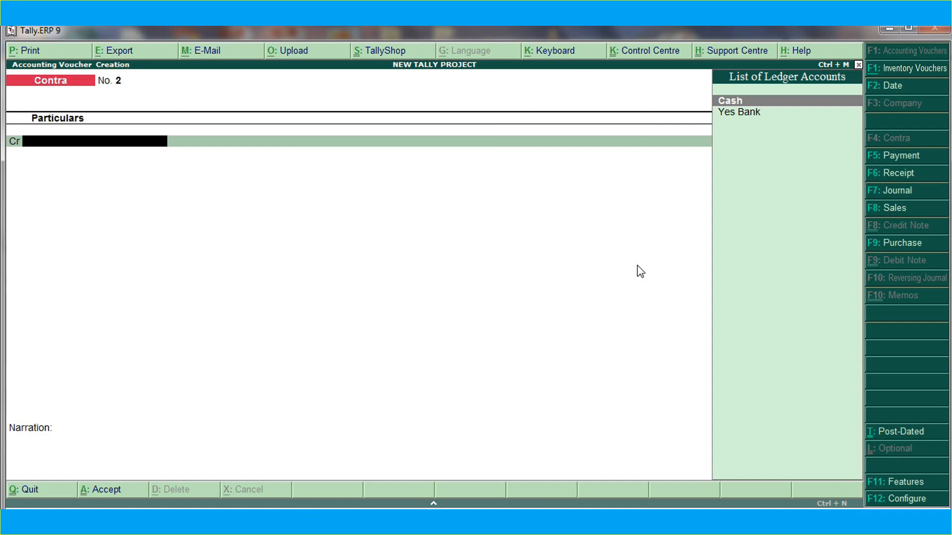
# - Start a Purchase voucher in voucher mode with supplier invoice number 111 dated 1-Apr-2020
pyautogui.click(871, 242)
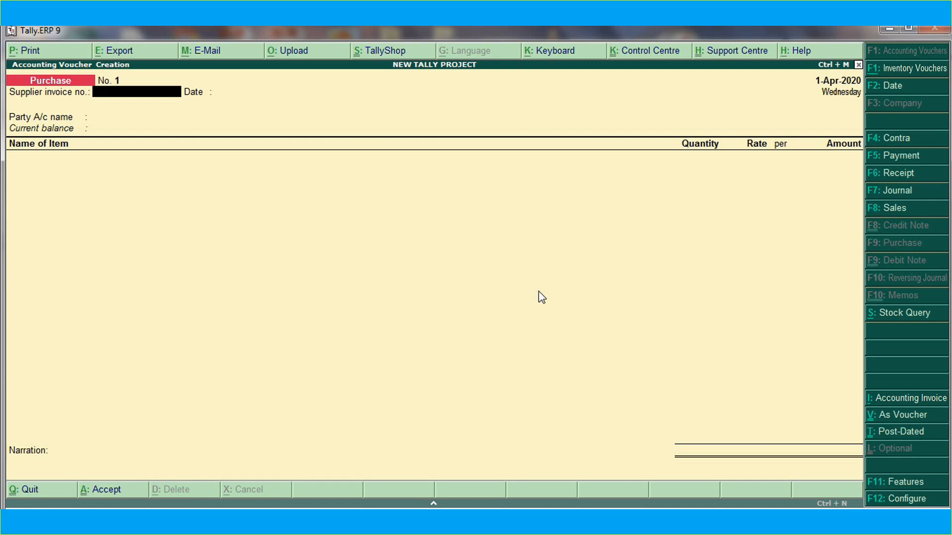
pyautogui.hotkey('ctrl', 'v')
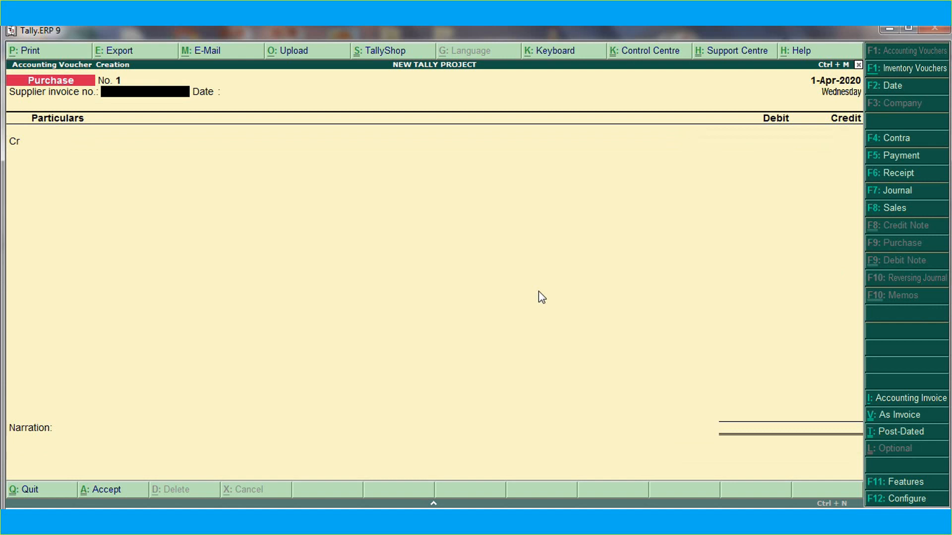
pyautogui.write('111')
pyautogui.press('Return')
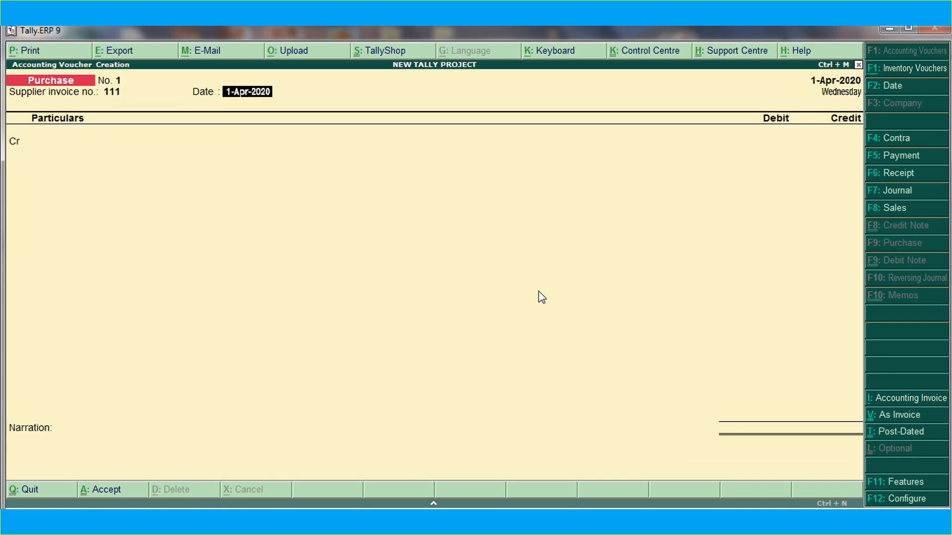
pyautogui.press('Return')
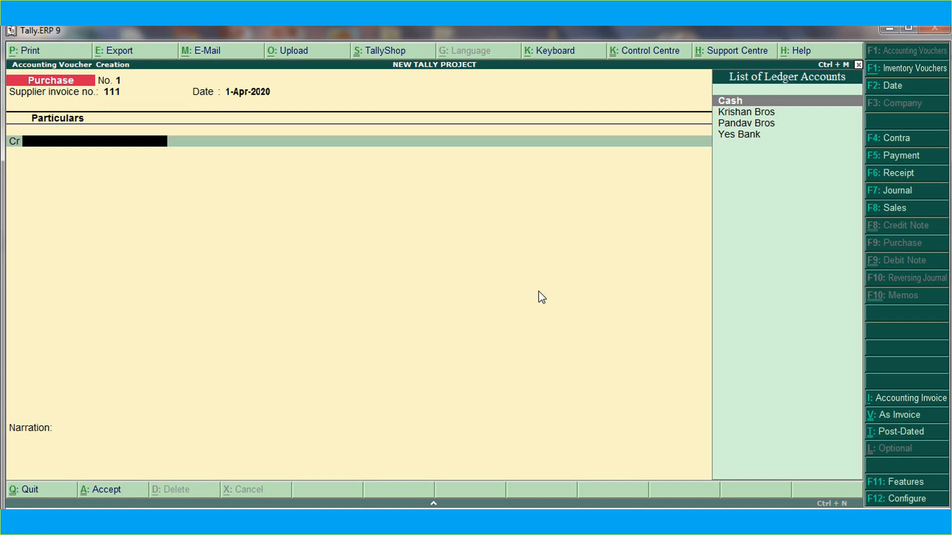
# - Credit Krishan Bros with 20,000 as New Ref 111, keeping the default supplier details
pyautogui.press('Down')
pyautogui.press('Return')
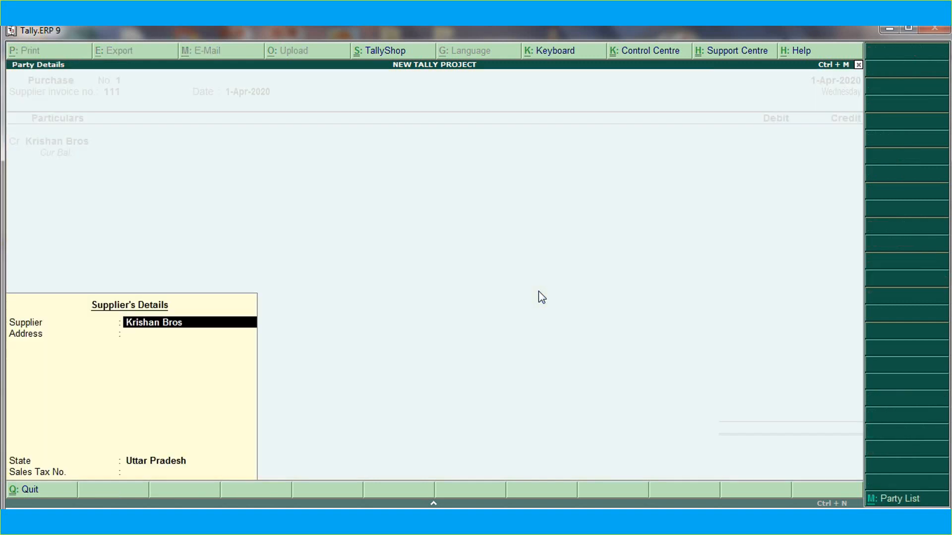
pyautogui.press('Return')
pyautogui.press('Return')
pyautogui.press('Return')
pyautogui.press('Return')
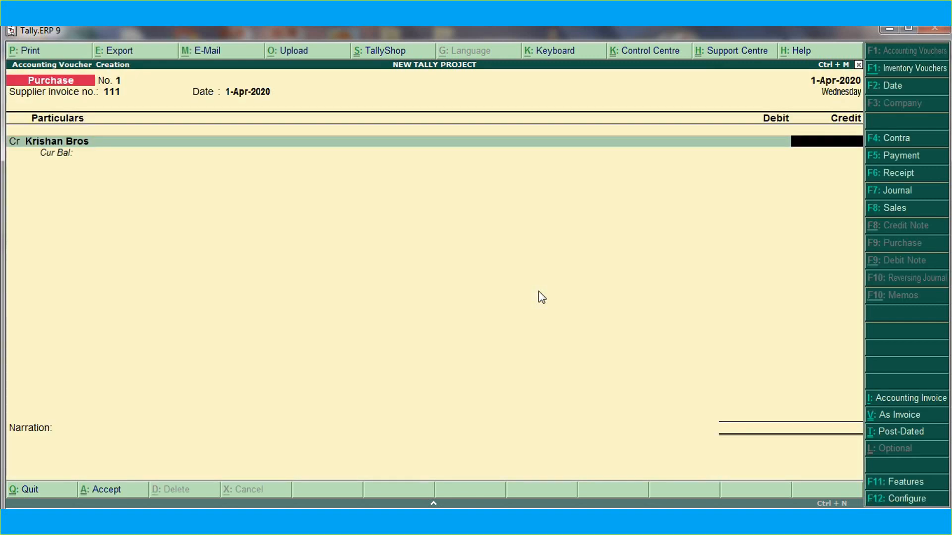
pyautogui.write('20,000')
pyautogui.press('Return')
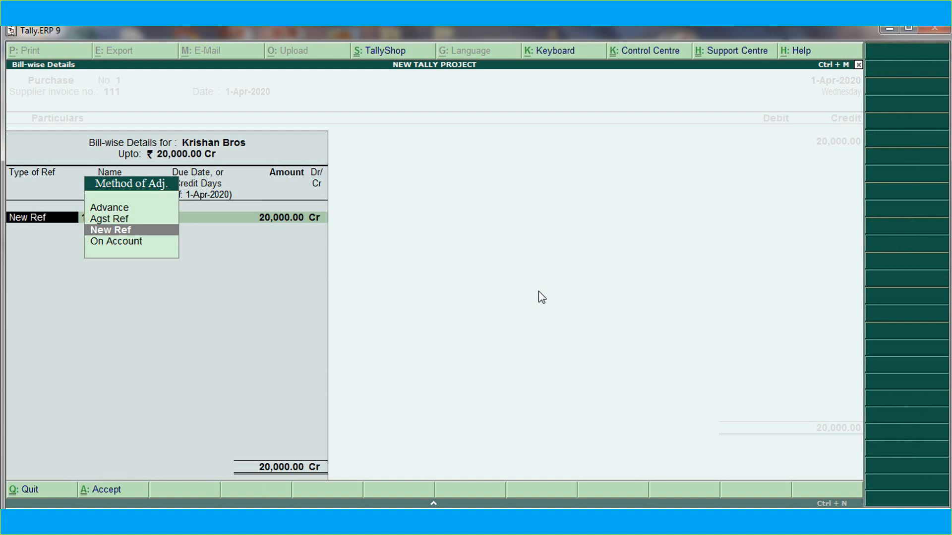
pyautogui.press('Return')
pyautogui.press('Return')
pyautogui.press('Return')
pyautogui.press('Return')
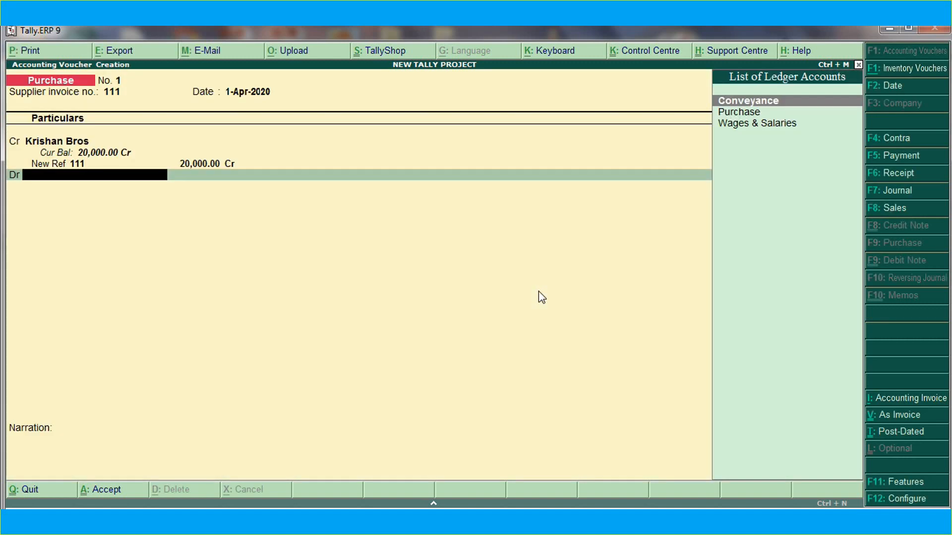
# - Debit the Purchase ledger with 20,000 and save the Purchase voucher without a narration
pyautogui.press('Down')
pyautogui.press('Return')
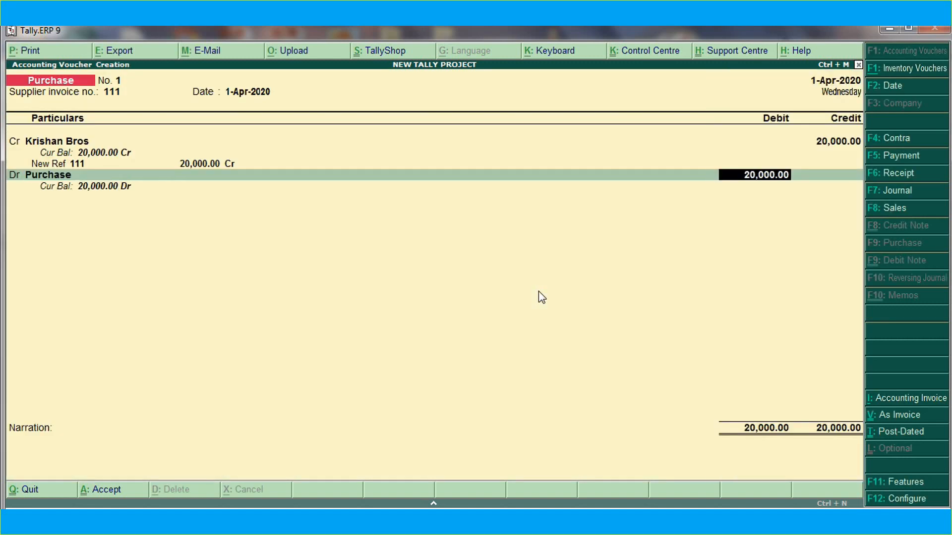
pyautogui.press('Return')
pyautogui.press('Return')
pyautogui.press('Return')
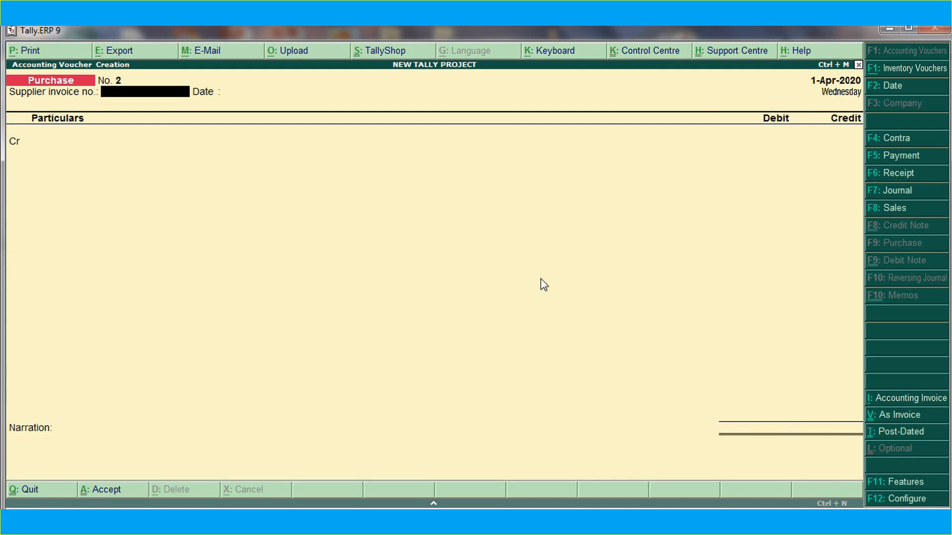
# - Set the voucher date to 2-Apr-2020 and start a Sales voucher in voucher mode
pyautogui.press('F2')
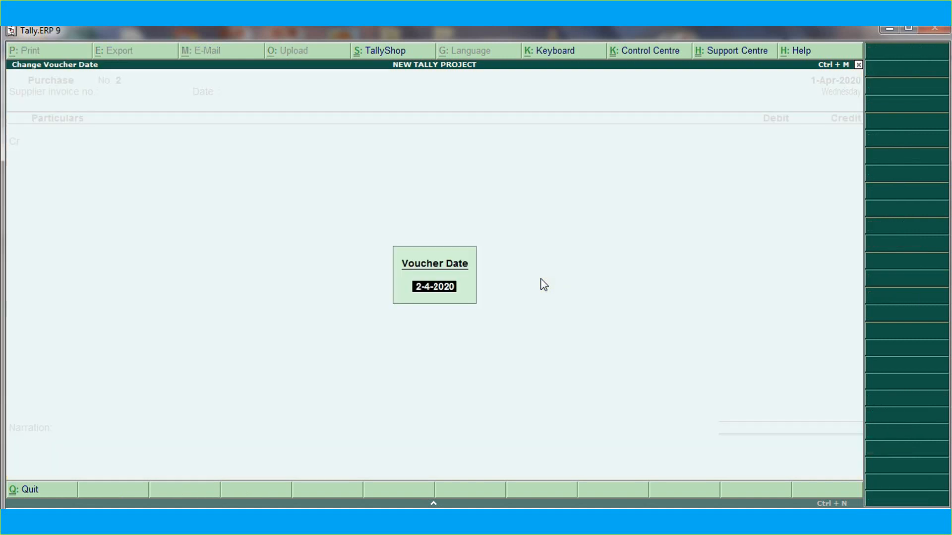
pyautogui.press('Return')
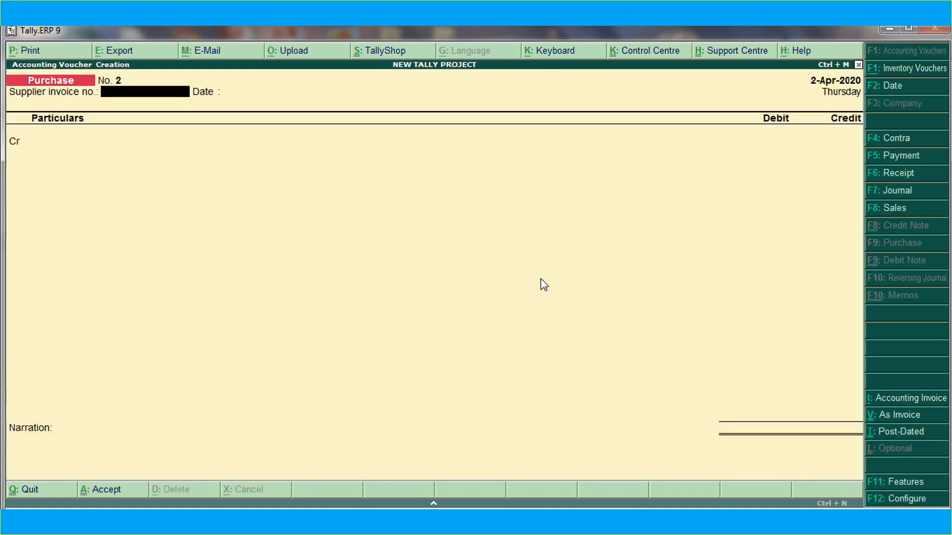
pyautogui.click(887, 211)
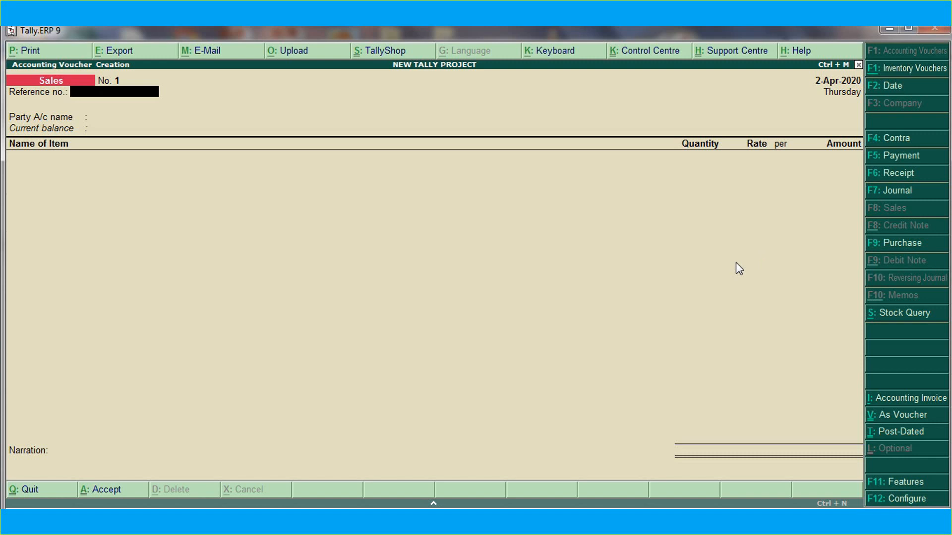
pyautogui.hotkey('ctrl', 'v')
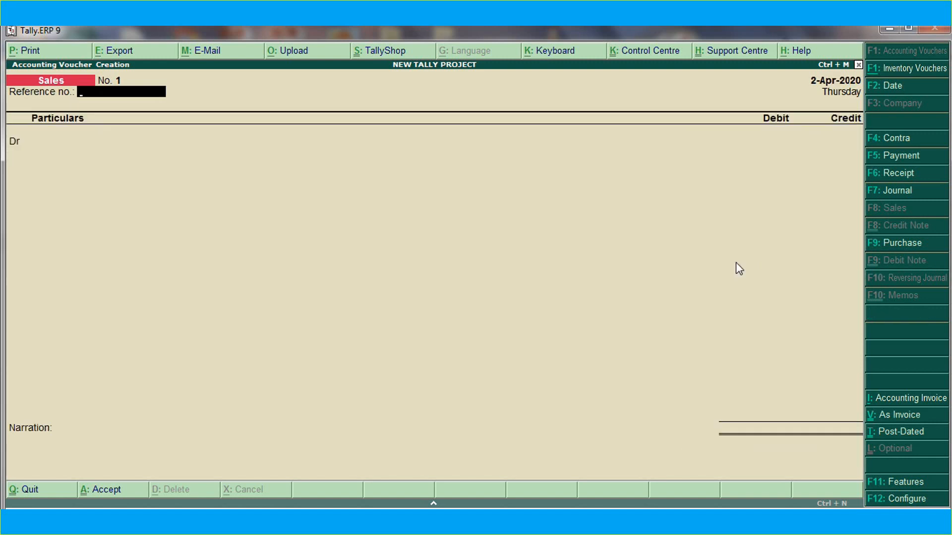
# - Choose Pandav Bros as the debit party, leaving the reference number blank and keeping the default buyer's details
pyautogui.press('Return')
pyautogui.press('Down')
pyautogui.press('Down')
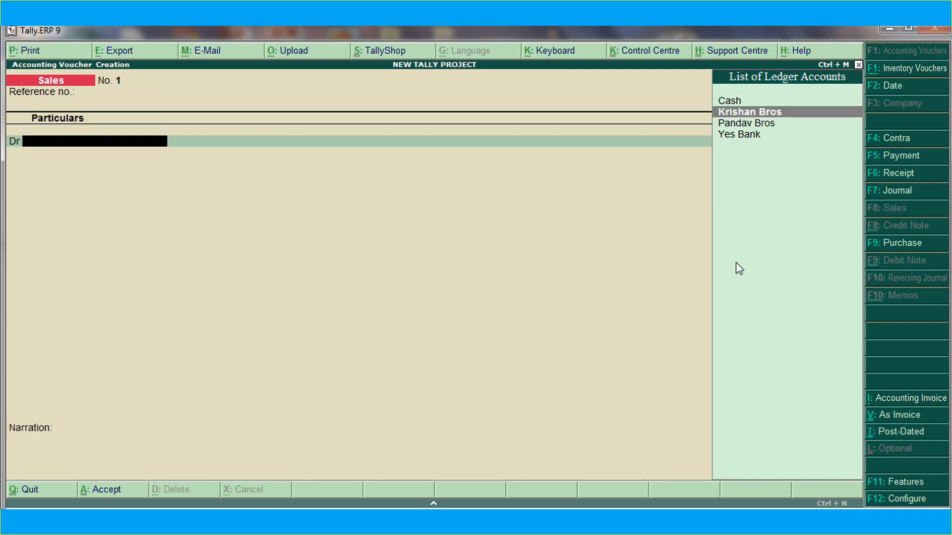
pyautogui.press('Return')
pyautogui.press('Return')
pyautogui.press('Return')
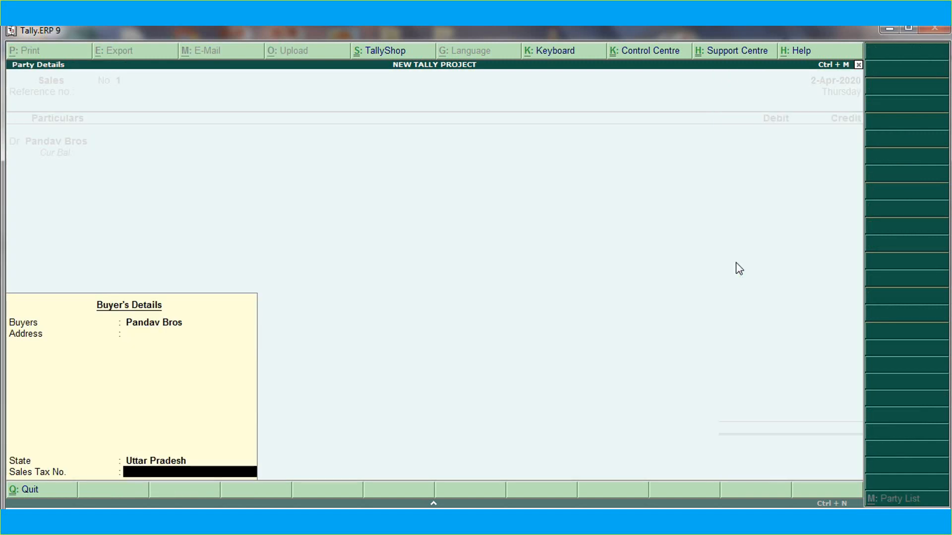
pyautogui.press('Return')
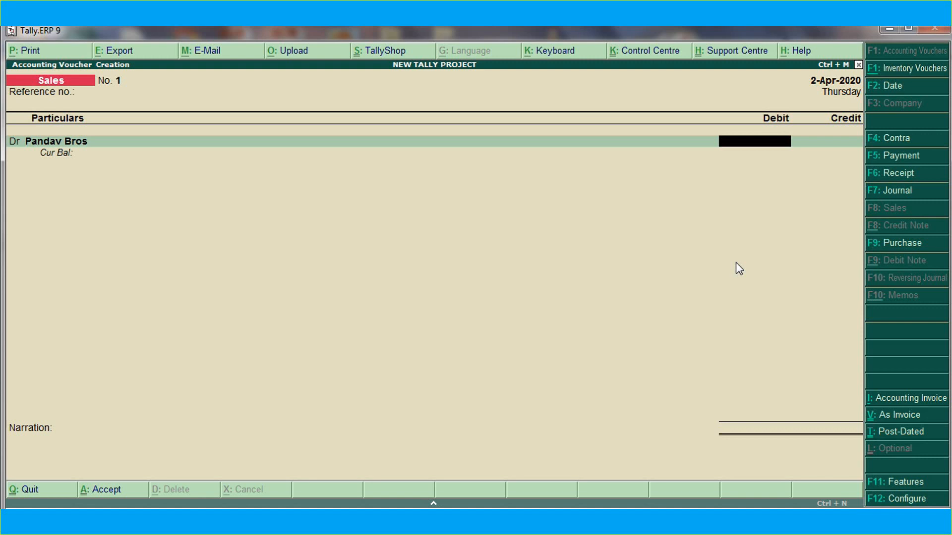
# - Set the Pandav Bros debit to 30,000 and allocate it to New Ref 1
pyautogui.write('30000')
pyautogui.press('Return')
pyautogui.press('Return')
pyautogui.press('Return')
pyautogui.press('Return')
pyautogui.press('Return')
pyautogui.press('Return')
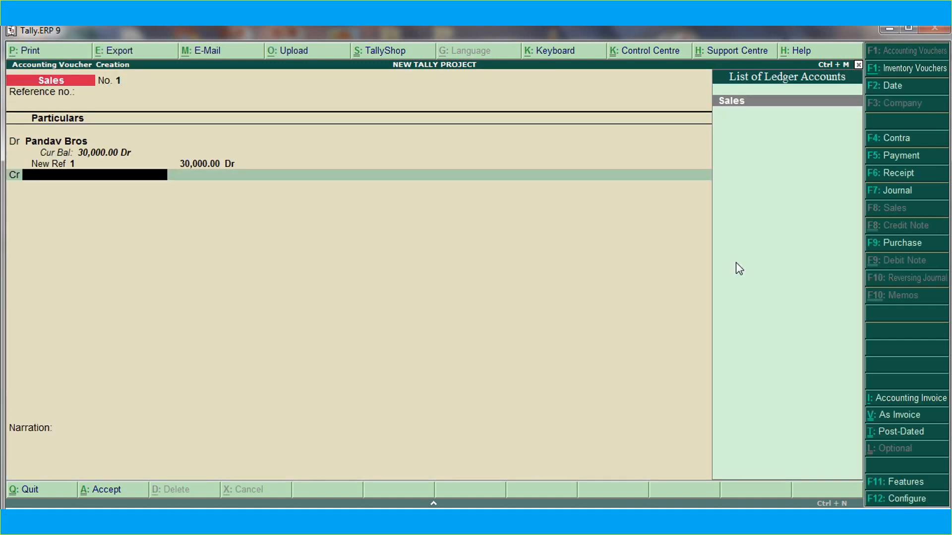
# - Complete the Sales voucher by crediting the Sales ledger with 30,000, and return to the Gateway of Tally
pyautogui.press('Return')
pyautogui.press('Return')
pyautogui.press('Return')
pyautogui.press('Return')
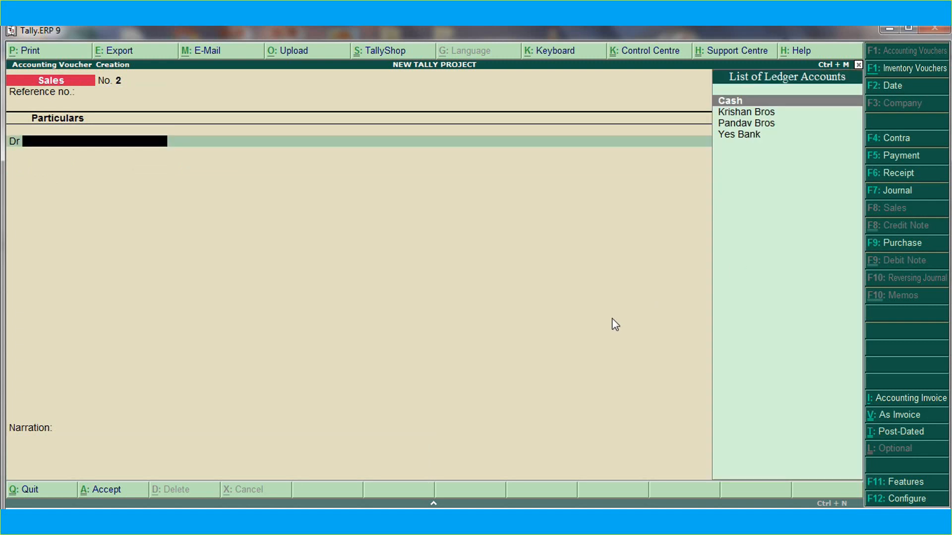
pyautogui.press('Escape')
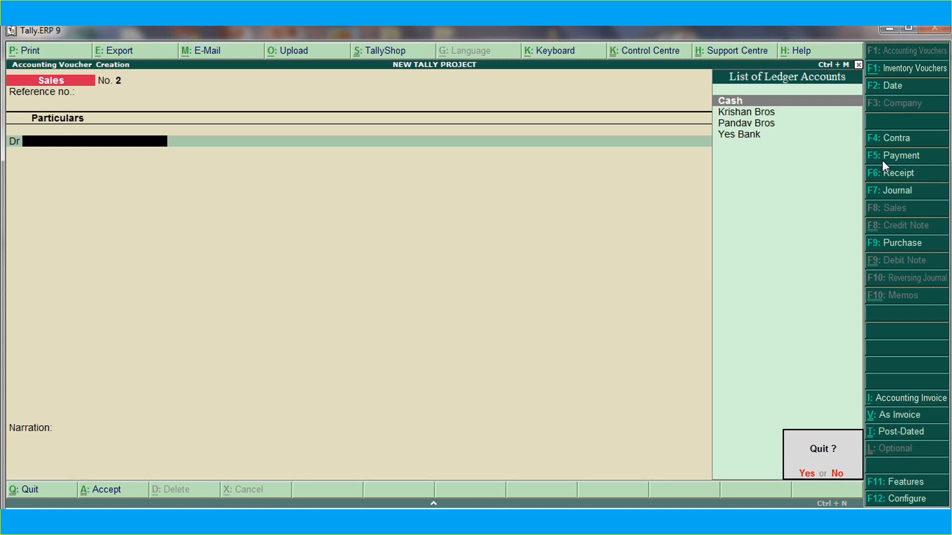
pyautogui.press('Return')
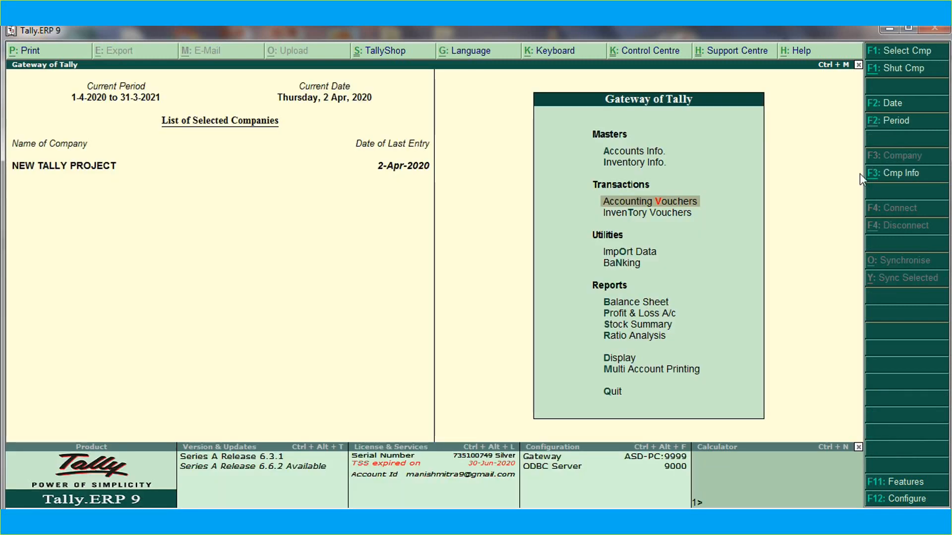
# - Start a new Payment accounting voucher and set its date to 1-May-2020
pyautogui.press('Return')
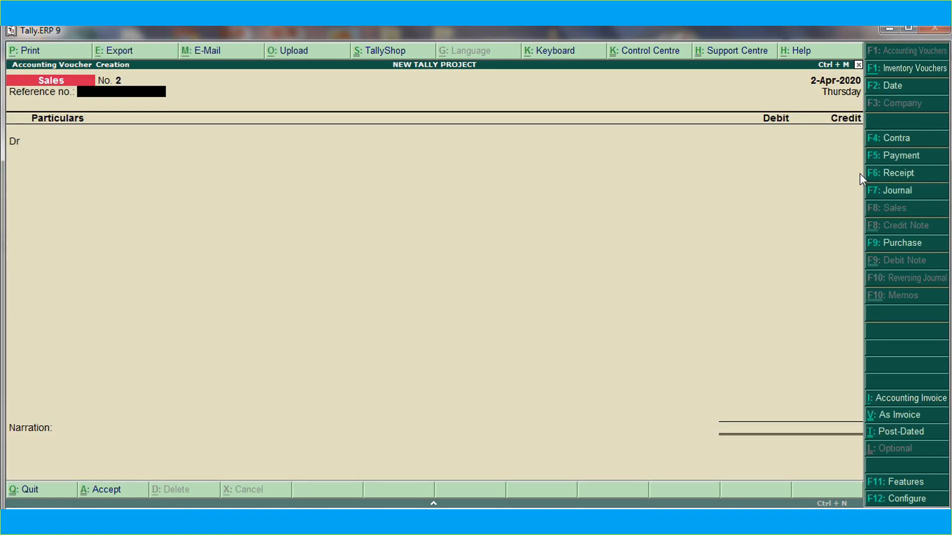
pyautogui.click(877, 157)
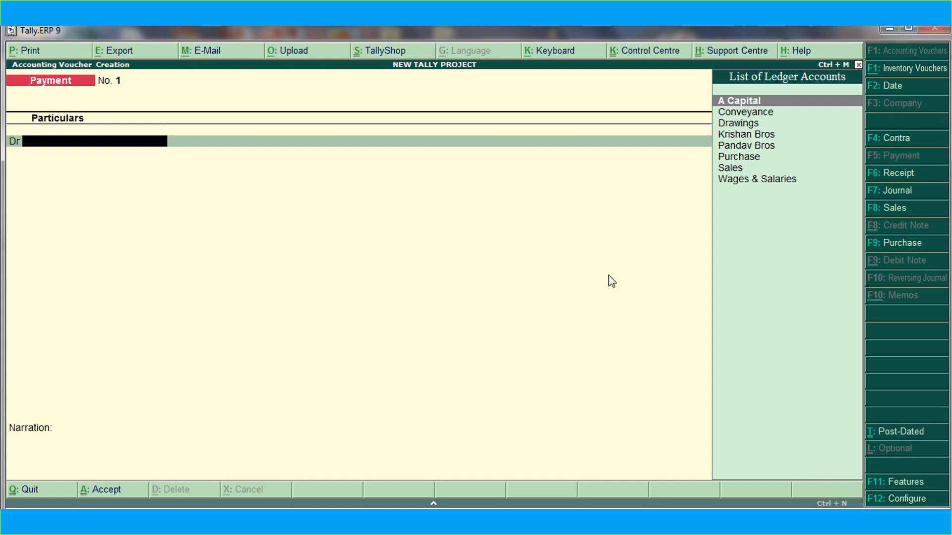
pyautogui.press('F2')
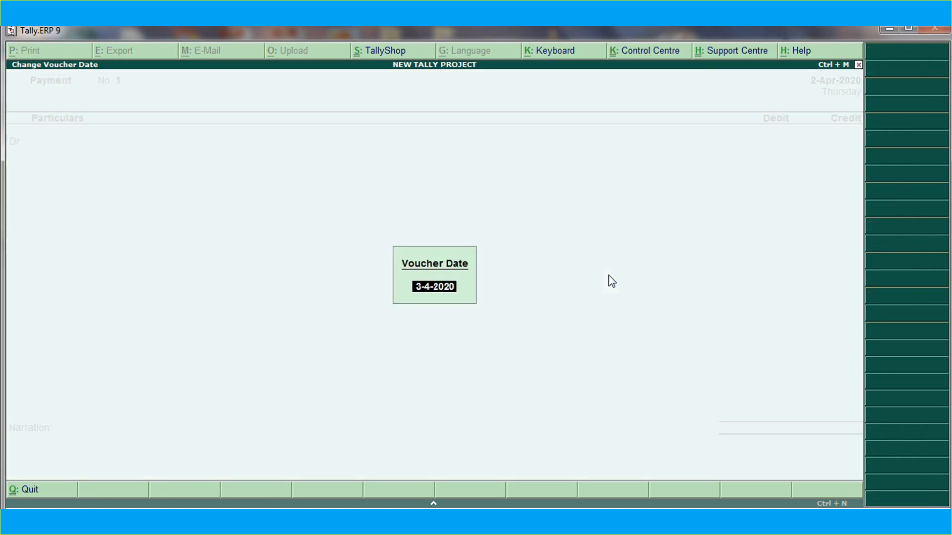
pyautogui.write('1-5')
pyautogui.press('Return')
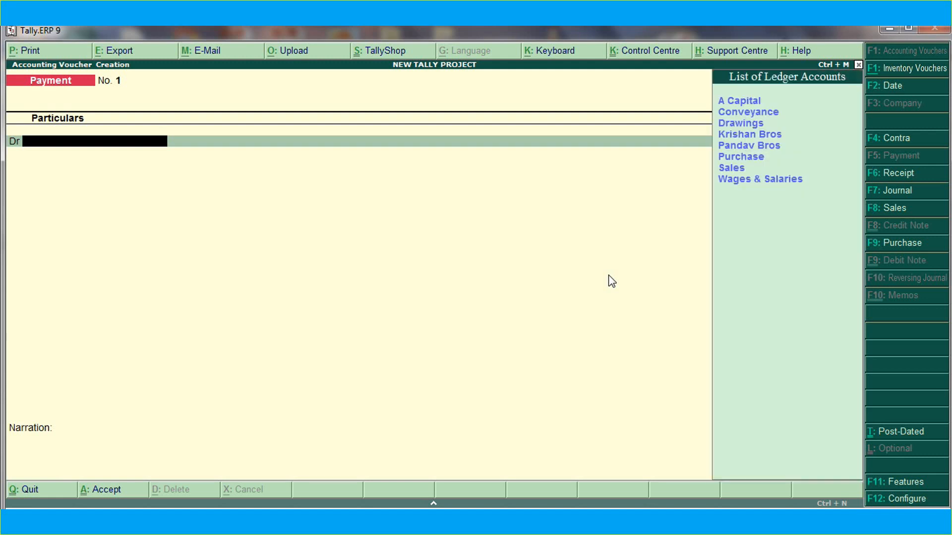
# - Debit Krishan Bros with 20,000 in the Payment voucher, adjusted against pending bill 111
pyautogui.click(764, 136)
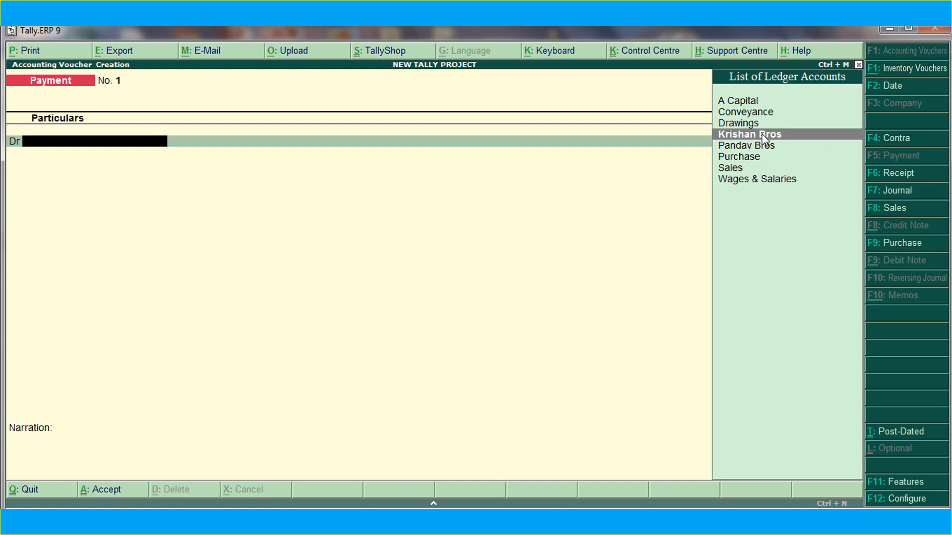
pyautogui.click(763, 134)
pyautogui.press('Return')
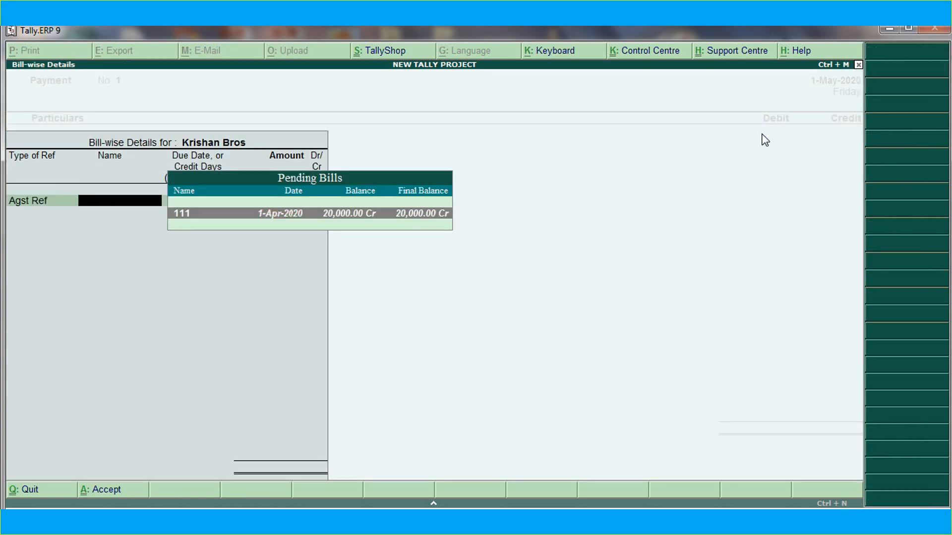
pyautogui.press('Return')
pyautogui.press('Return')
pyautogui.press('Return')
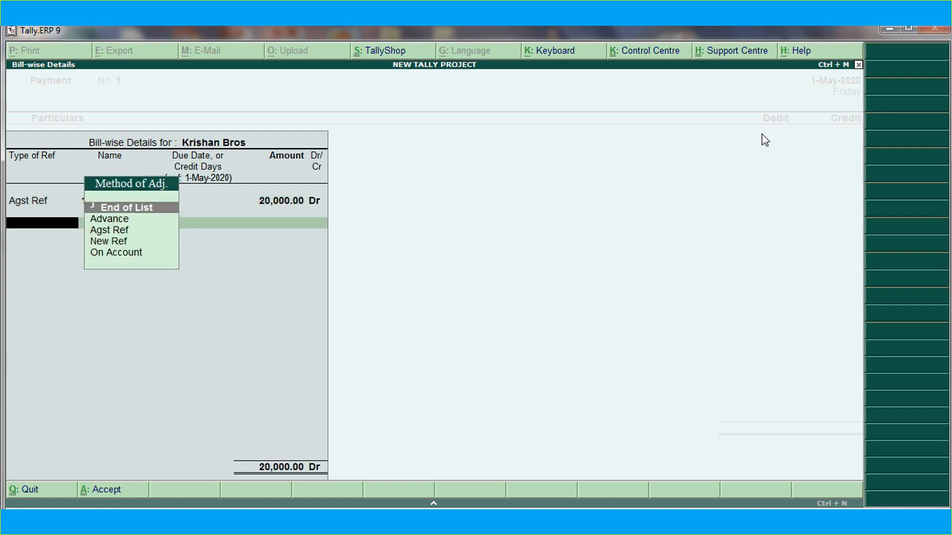
pyautogui.press('Return')
pyautogui.press('Return')
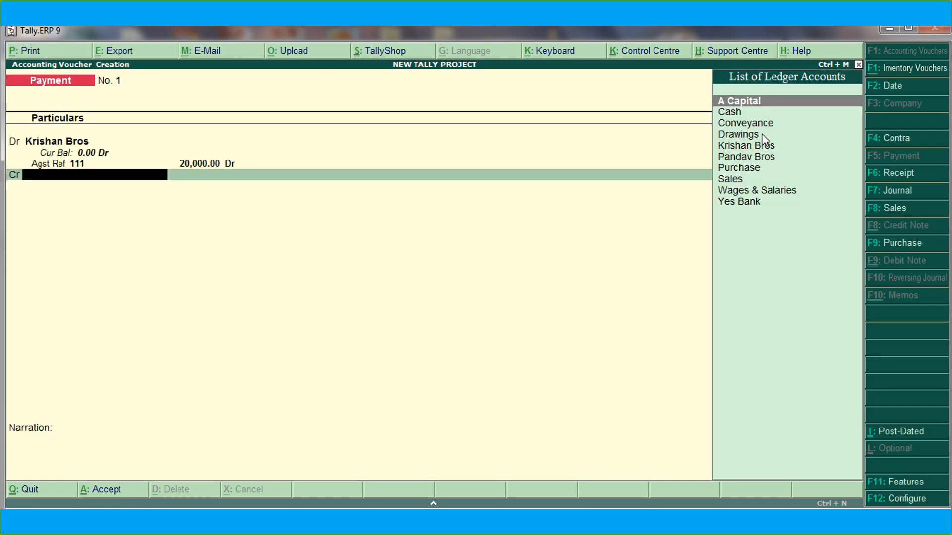
# - Credit Yes Bank with 20,000 and save the Payment voucher with a blank narration
pyautogui.press('Down')
pyautogui.press('Down')
pyautogui.press('Down')
pyautogui.press('Down')
pyautogui.press('Down')
pyautogui.press('Down')
pyautogui.press('Down')
pyautogui.press('Down')
pyautogui.press('Down')
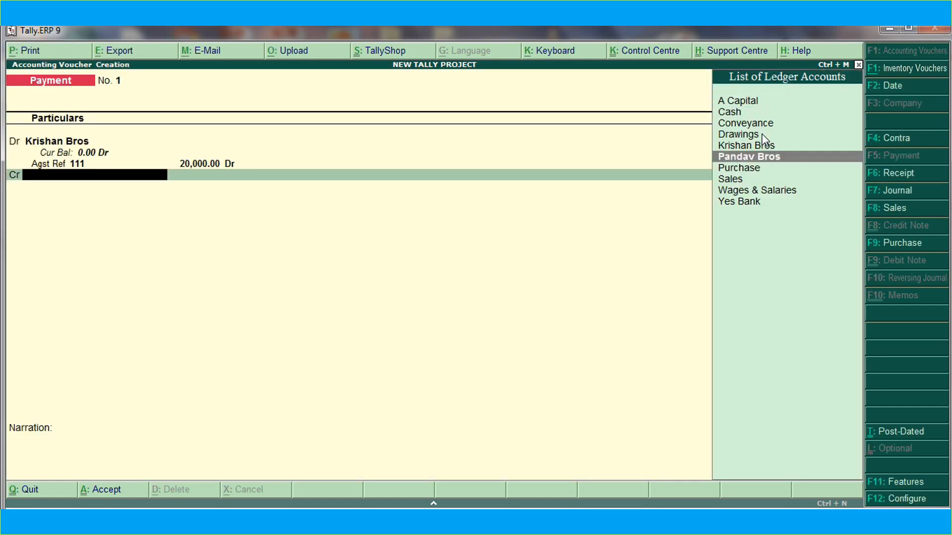
pyautogui.press('Return')
pyautogui.press('Return')
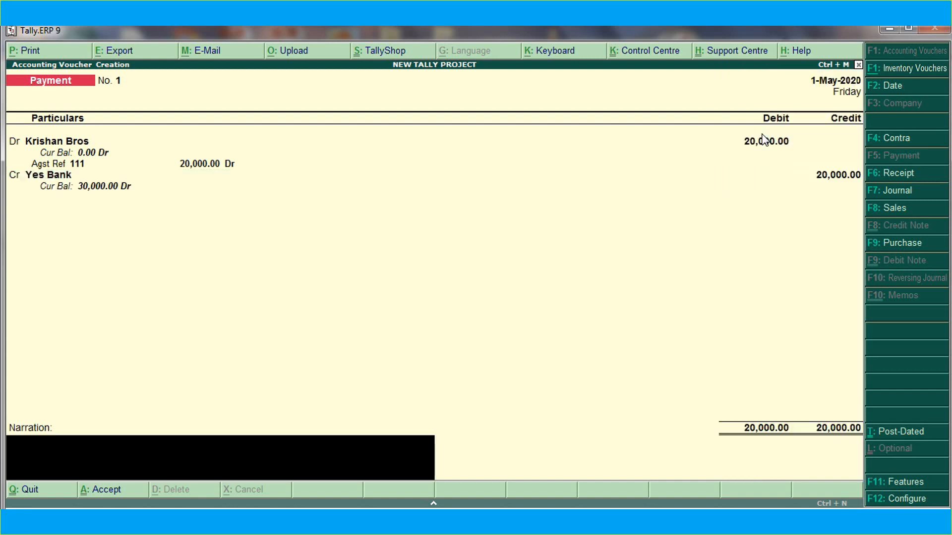
pyautogui.press('Return')
pyautogui.press('Return')
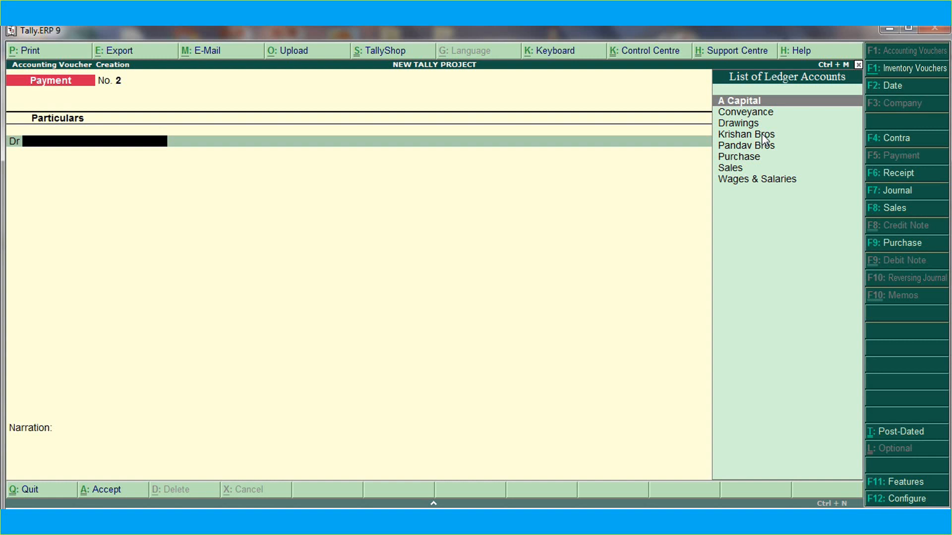
# - Start a Receipt voucher and credit Pandav Bros with 30,000, adjusted against pending bill 1
pyautogui.click(891, 174)
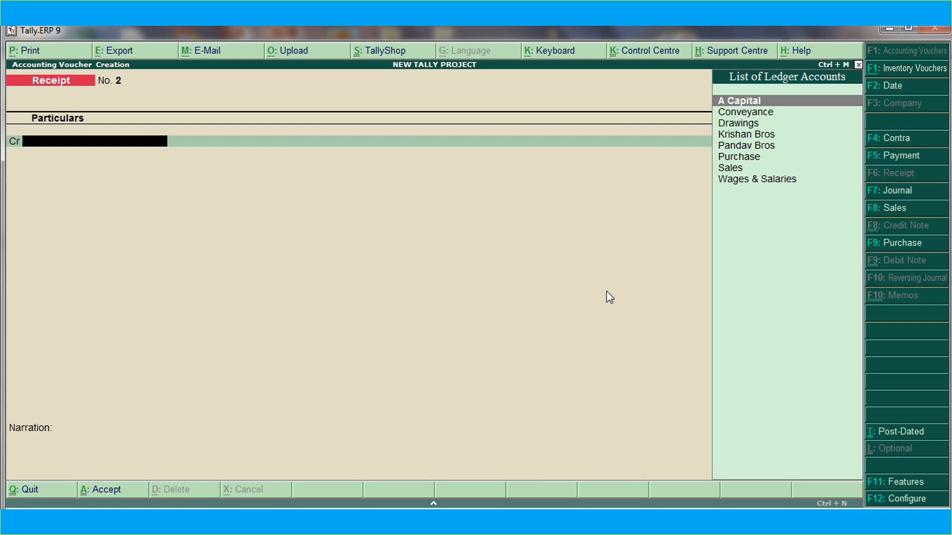
pyautogui.press('Down')
pyautogui.press('Down')
pyautogui.press('Down')
pyautogui.press('Down')
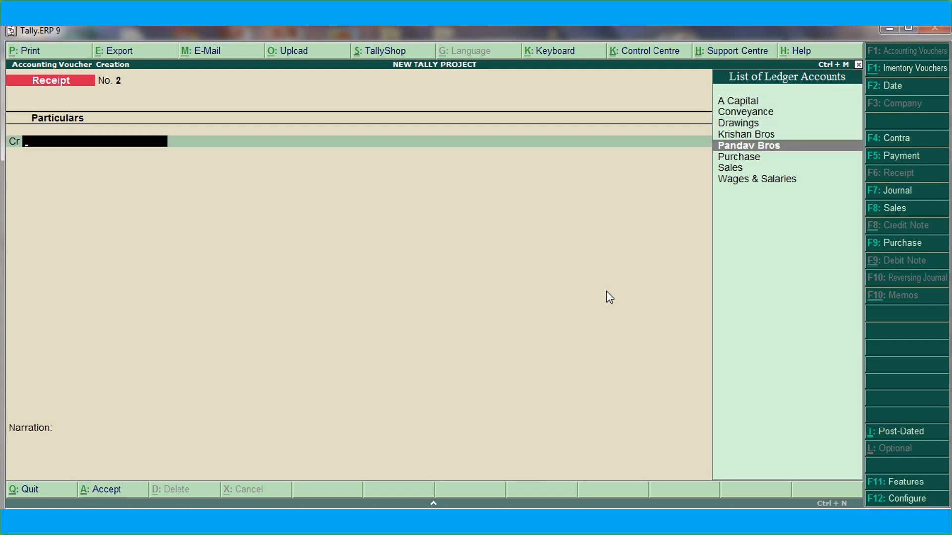
pyautogui.press('Return')
pyautogui.press('Return')
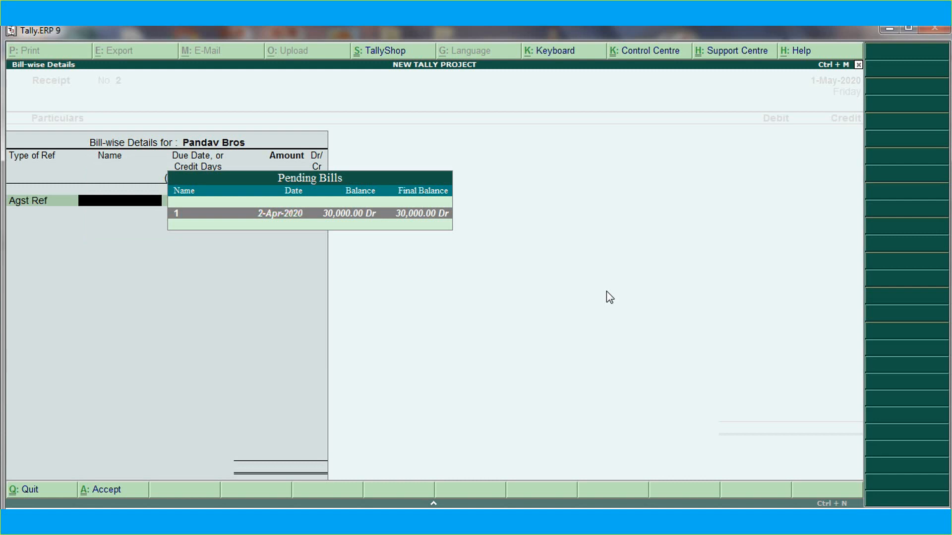
pyautogui.press('Return')
pyautogui.press('Return')
pyautogui.press('Return')
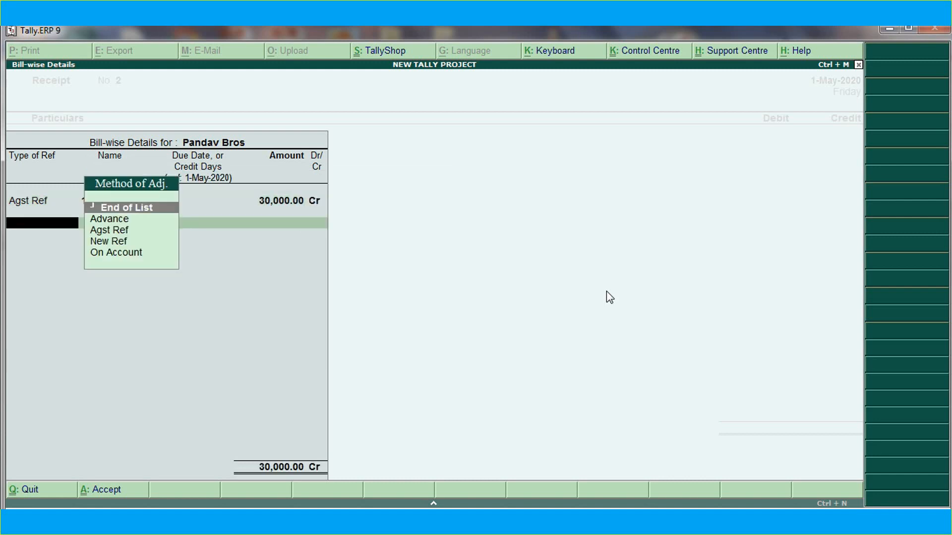
pyautogui.press('Return')
pyautogui.press('Return')
# - Debit Yes Bank with 30,000 and save the Receipt voucher with a blank narration
pyautogui.press('Down')
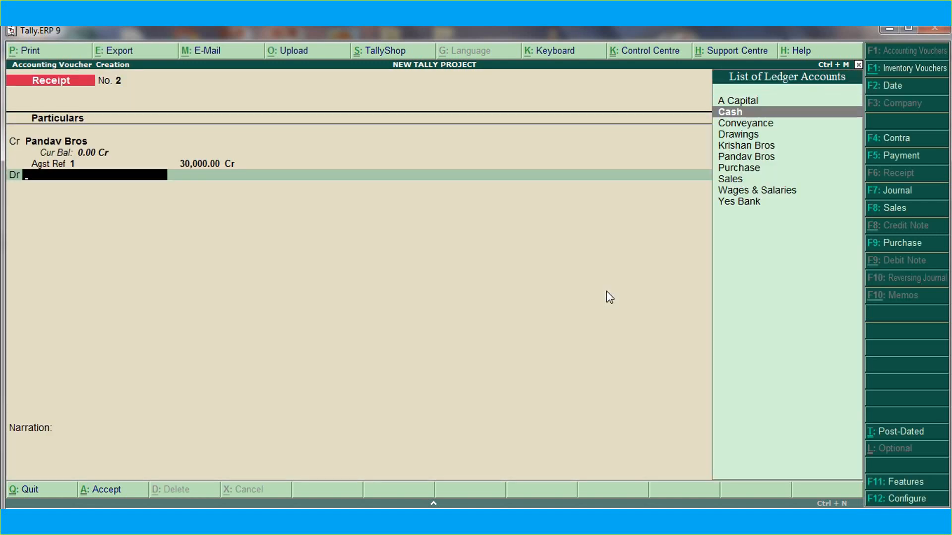
pyautogui.press('Down')
pyautogui.press('Down')
pyautogui.press('Down')
pyautogui.press('Down')
pyautogui.press('Down')
pyautogui.press('Down')
pyautogui.press('Down')
pyautogui.press('Down')
pyautogui.press('Return')
pyautogui.press('Return')
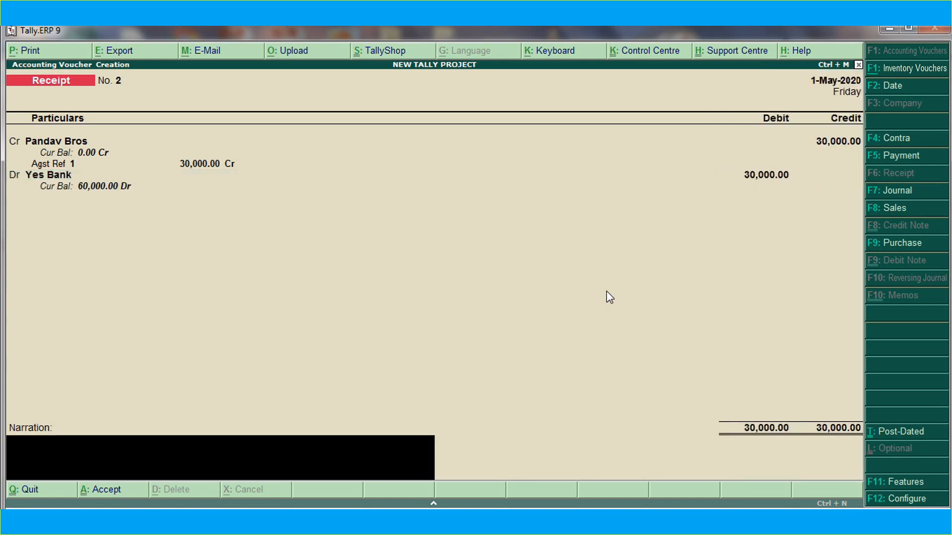
pyautogui.press('Return')
pyautogui.press('Return')
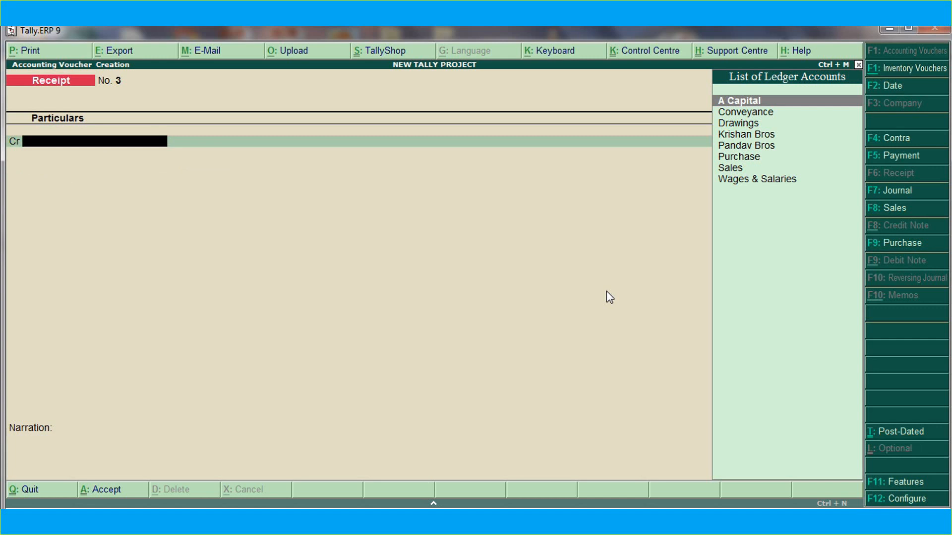
# - Start another Payment voucher and debit the Conveyance ledger with 3,000
pyautogui.click(897, 157)
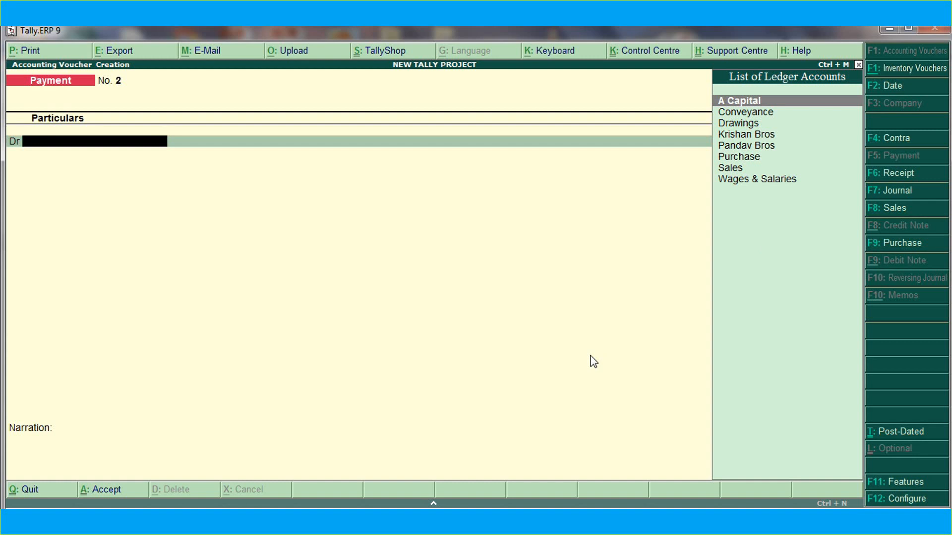
pyautogui.press('Down')
pyautogui.press('Return')
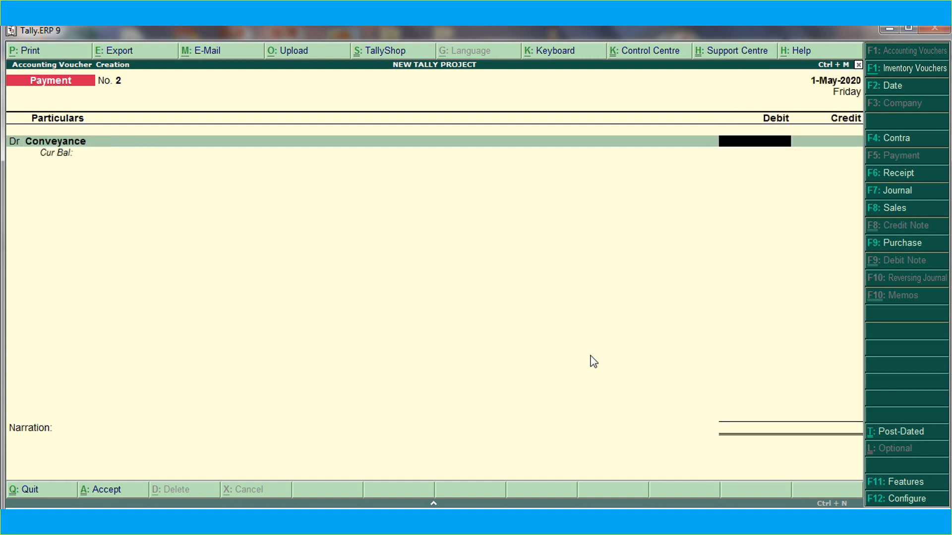
pyautogui.write('3000')
pyautogui.press('Return')
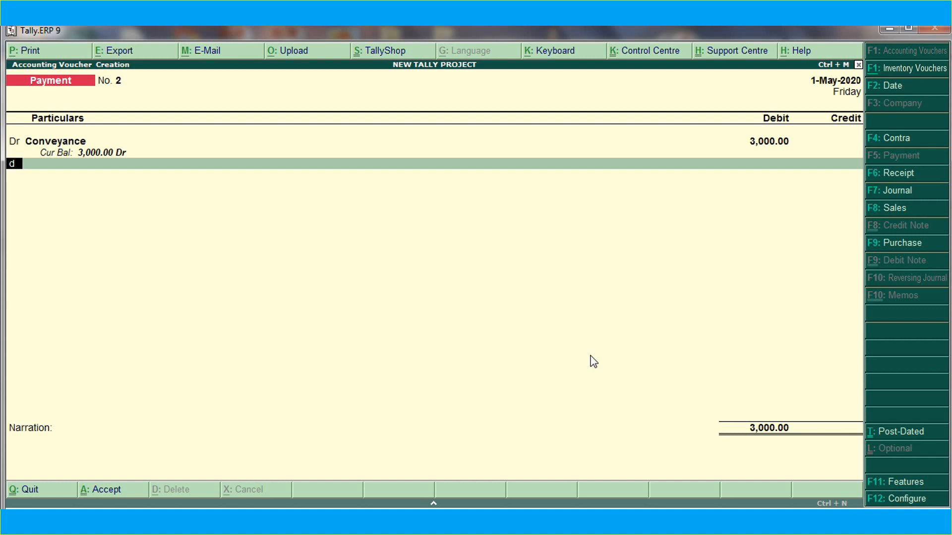
# - Add a second debit line for Wages & Salaries with an amount of 2,000
pyautogui.press('d')
pyautogui.press('Return')
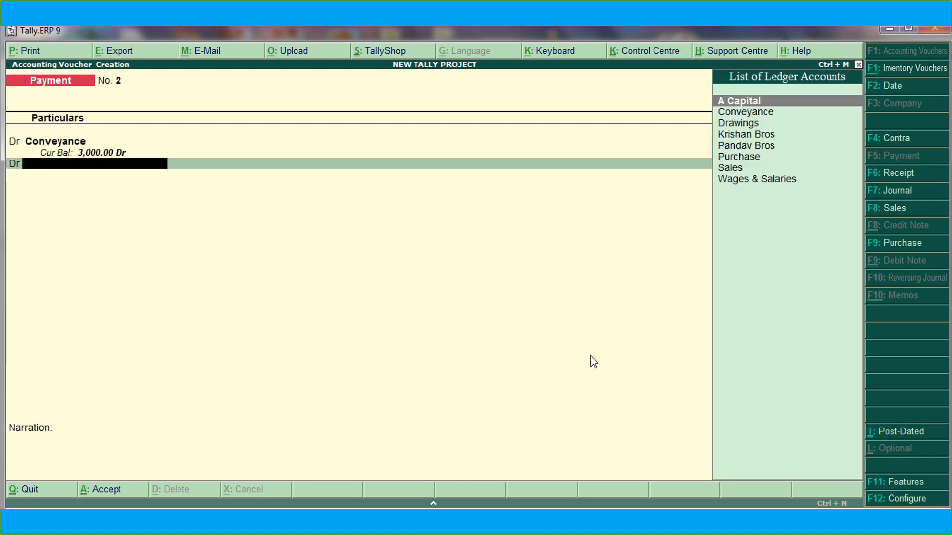
pyautogui.write('W')
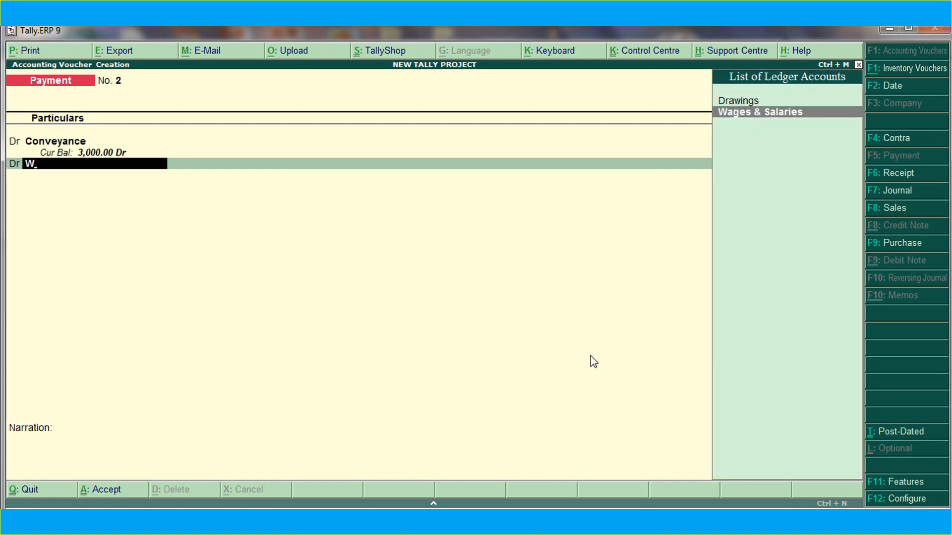
pyautogui.press('Return')
pyautogui.write('2000')
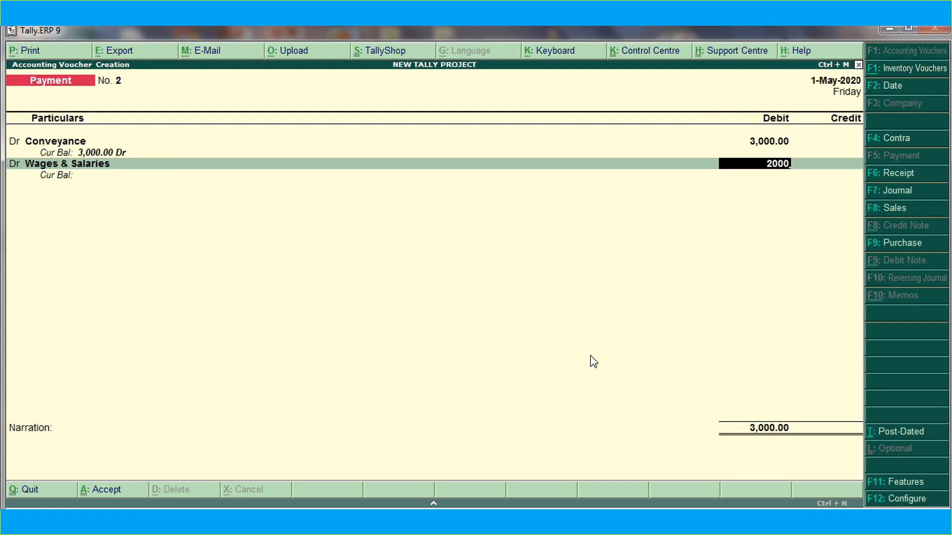
pyautogui.press('Return')
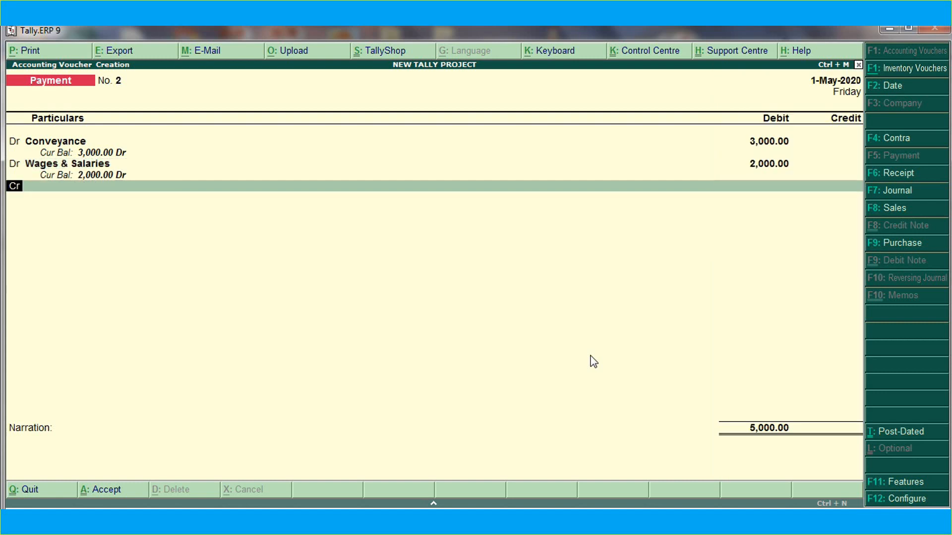
# - Credit Cash with 5,000 for the two expenses and save the Payment voucher with a blank narration
pyautogui.press('Return')
pyautogui.press('Down')
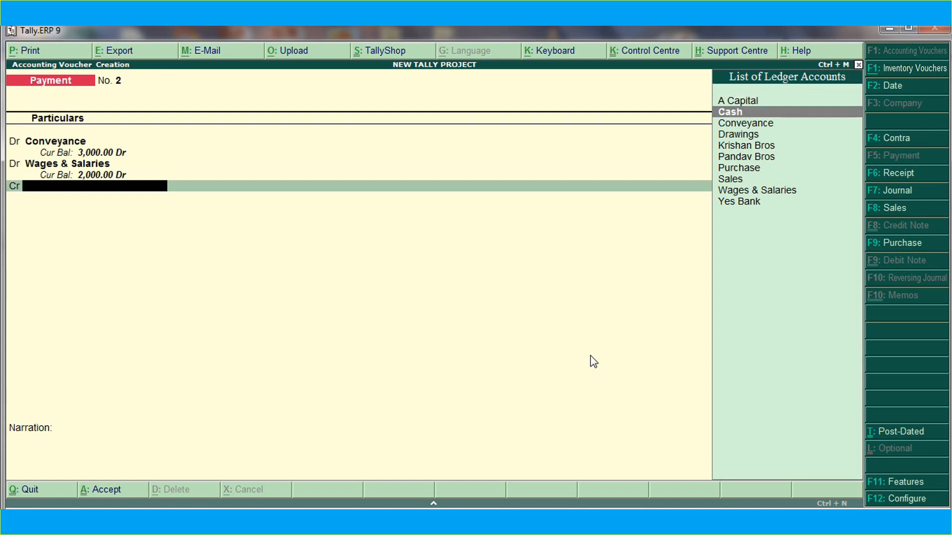
pyautogui.press('Return')
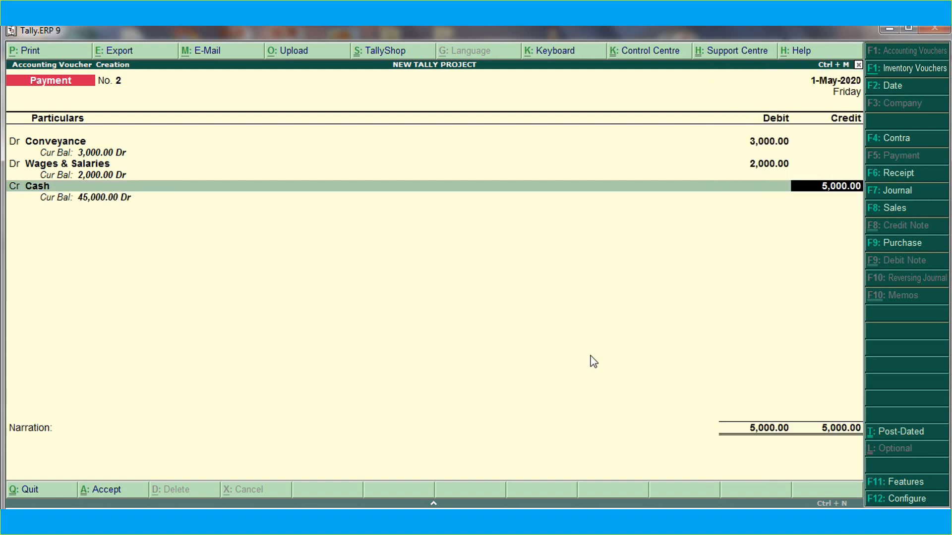
pyautogui.press('Return')
pyautogui.press('Return')
pyautogui.press('Return')
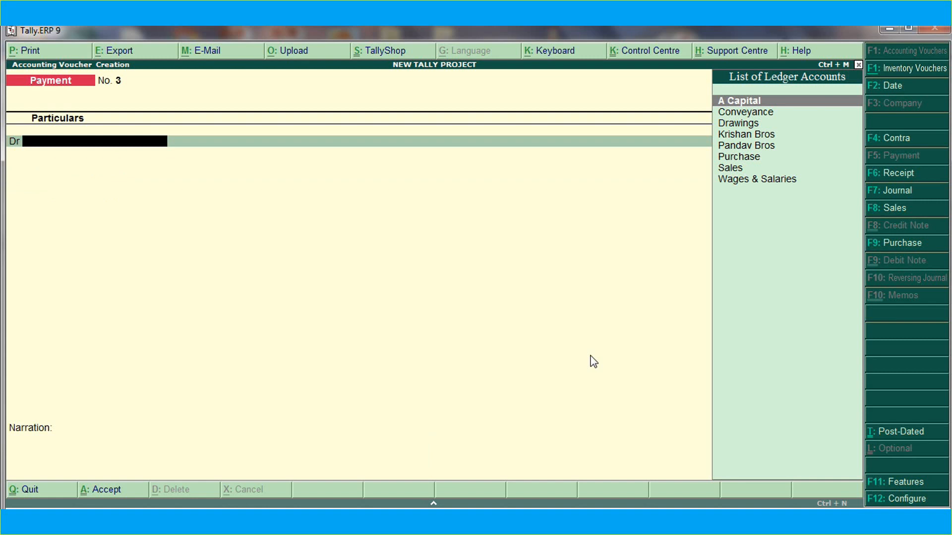
# - Debit the Drawings ledger with 4,000 in the new Payment voucher
pyautogui.press('Down')
pyautogui.press('Down')
pyautogui.press('Return')
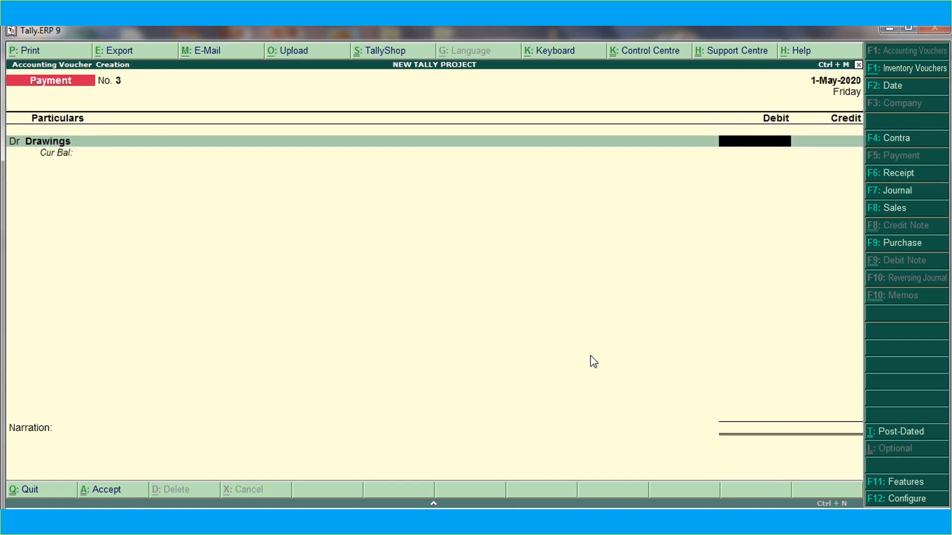
pyautogui.write('4000')
pyautogui.press('Return')
# - Credit Cash with 4,000, save the drawings Payment voucher, and return to the Gateway of Tally
pyautogui.press('Down')
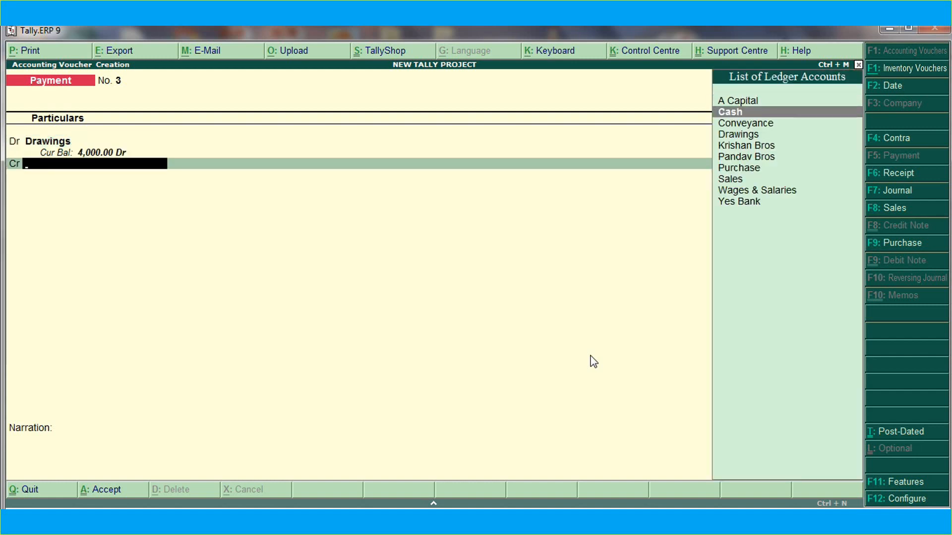
pyautogui.press('Return')
pyautogui.press('Return')
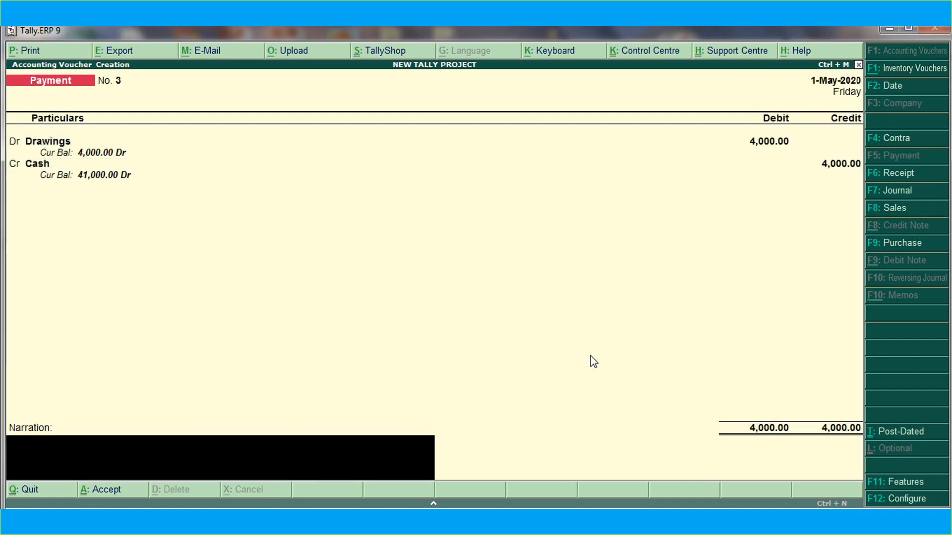
pyautogui.press('Return')
pyautogui.press('Return')
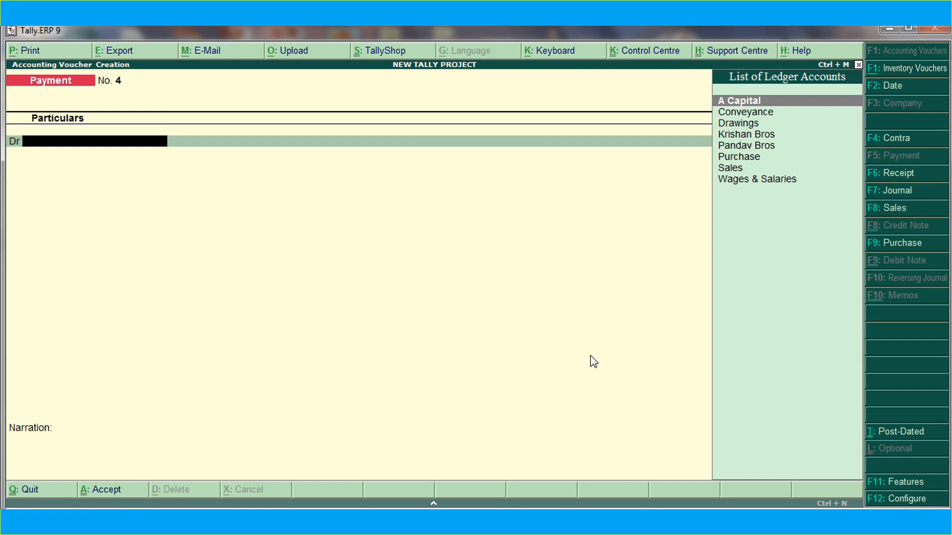
pyautogui.press('Escape')
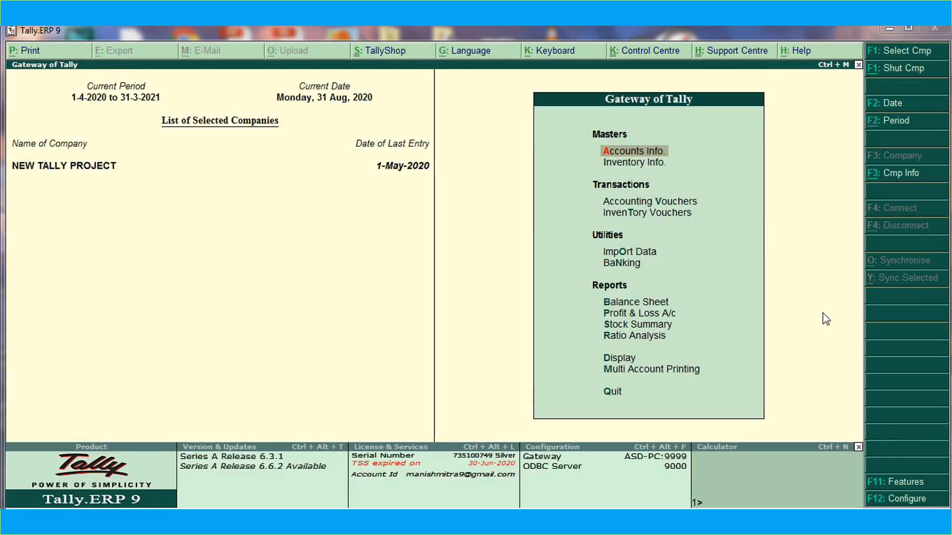
# - Open the Ankit Traders ledger for alteration from the single-ledger options
pyautogui.click(650, 155)
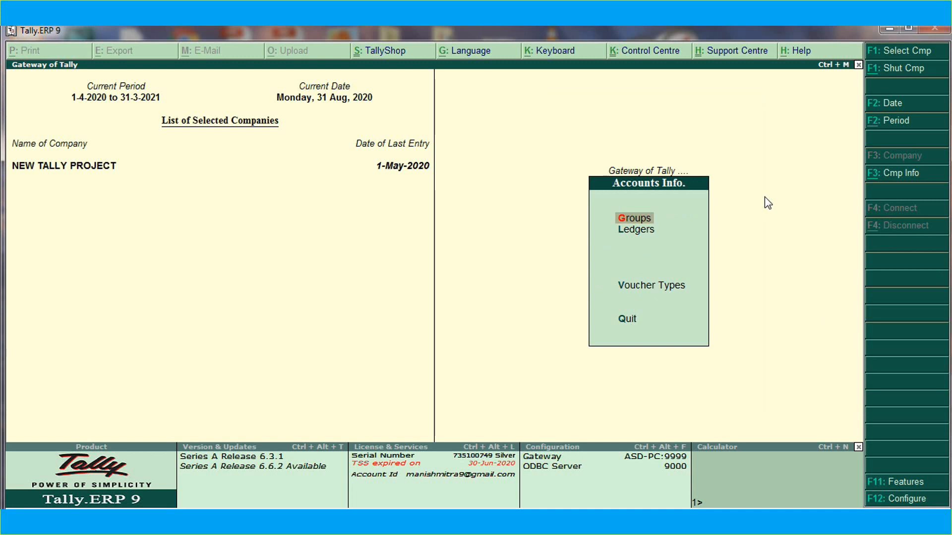
pyautogui.press('Down')
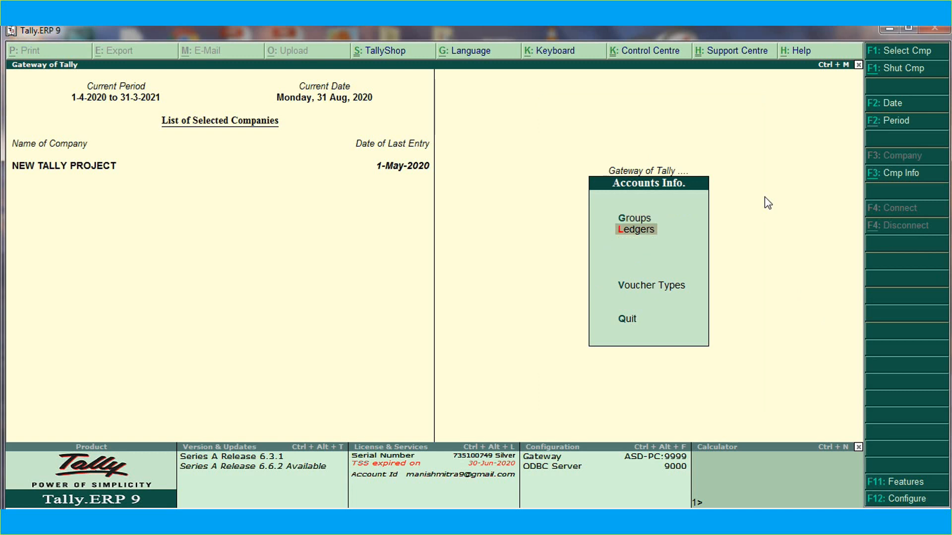
pyautogui.press('Return')
pyautogui.press('Down')
pyautogui.press('Down')
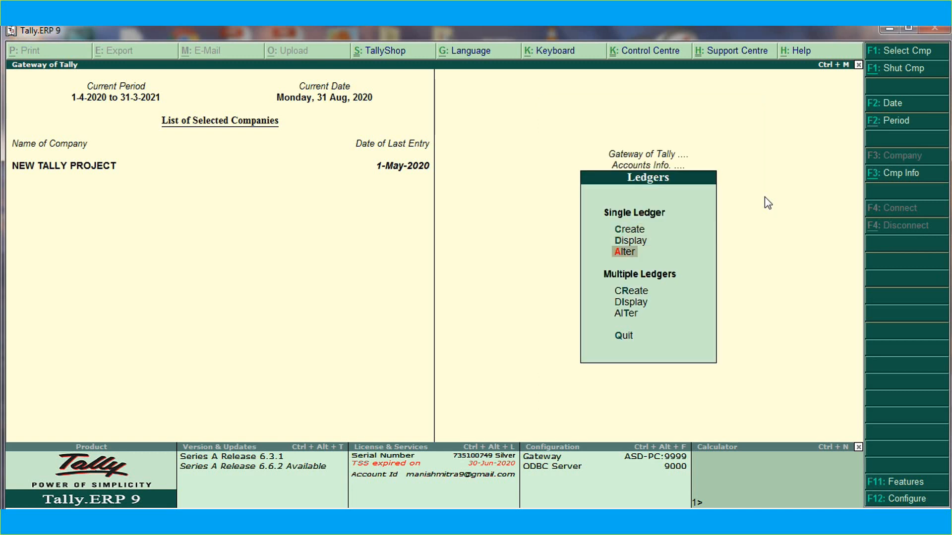
pyautogui.press('Return')
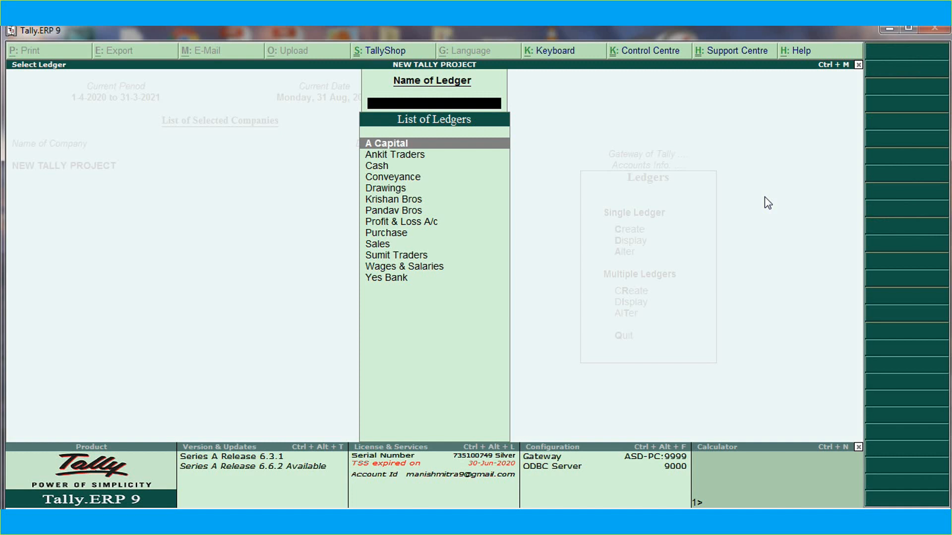
pyautogui.press('Down')
pyautogui.press('Return')
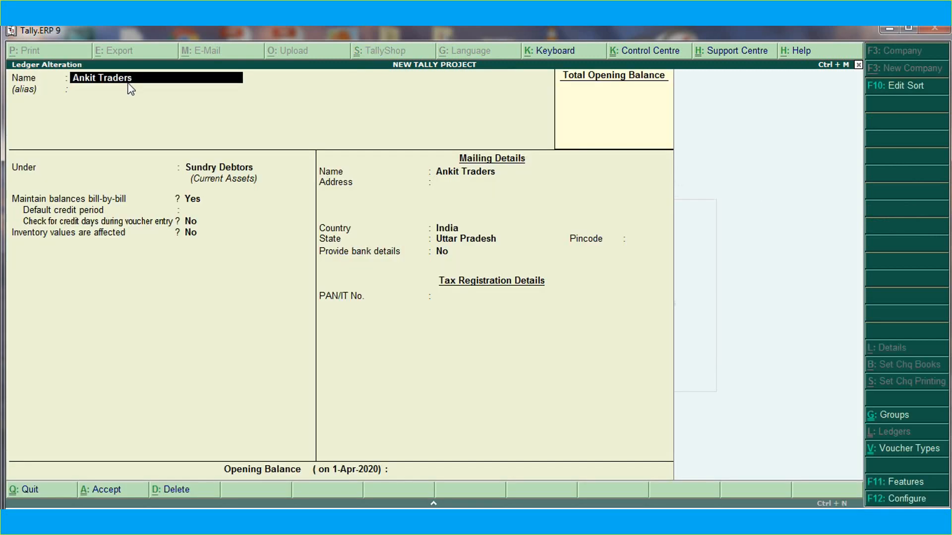
# - Review the group, bill-by-bill and mailing details of the Ankit Traders ledger through to acceptance
pyautogui.press('Return')
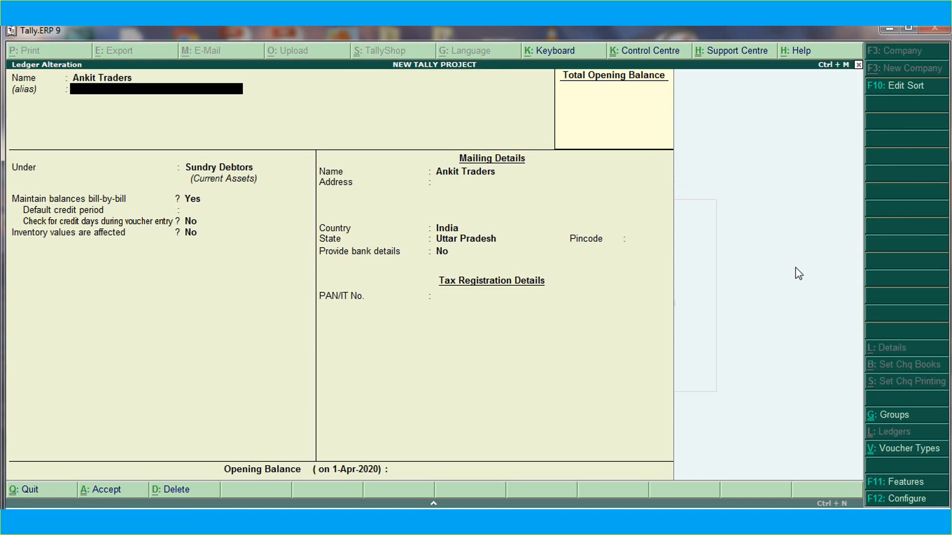
pyautogui.press('Return')
pyautogui.press('Return')
pyautogui.press('Return')
pyautogui.press('Return')
pyautogui.press('Return')
pyautogui.press('Return')
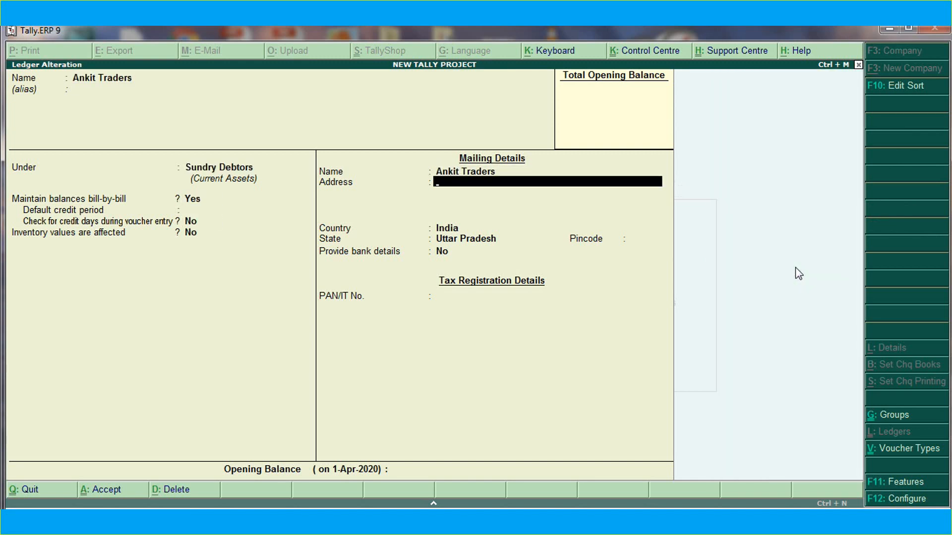
pyautogui.press('Return')
pyautogui.press('Return')
pyautogui.press('Return')
pyautogui.press('Return')
pyautogui.press('Return')
pyautogui.press('Return')
pyautogui.press('Return')
pyautogui.press('Return')
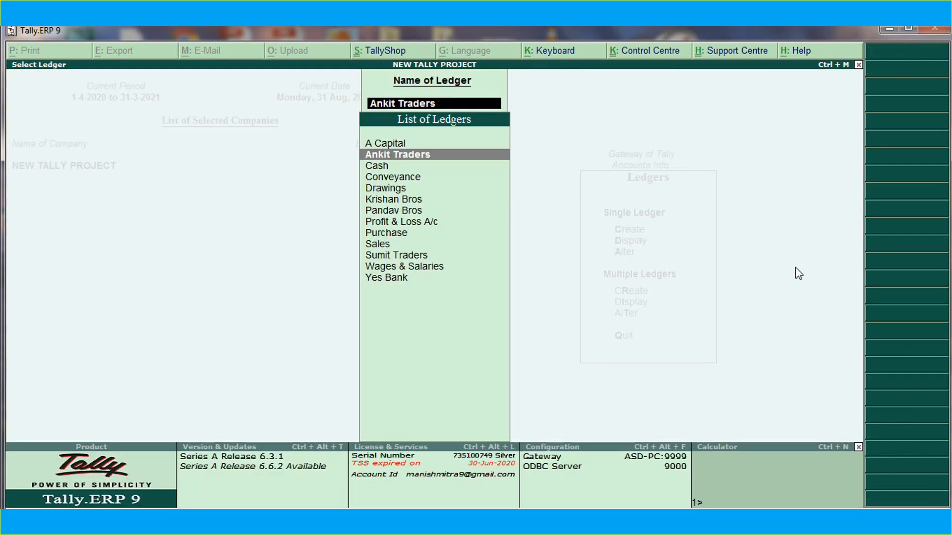
# - Open the Sumit Traders ledger for alteration from the list of ledgers
pyautogui.press('Down')
pyautogui.press('Down')
pyautogui.press('Down')
pyautogui.press('Down')
pyautogui.press('Down')
pyautogui.press('Down')
pyautogui.press('Down')
pyautogui.press('Down')
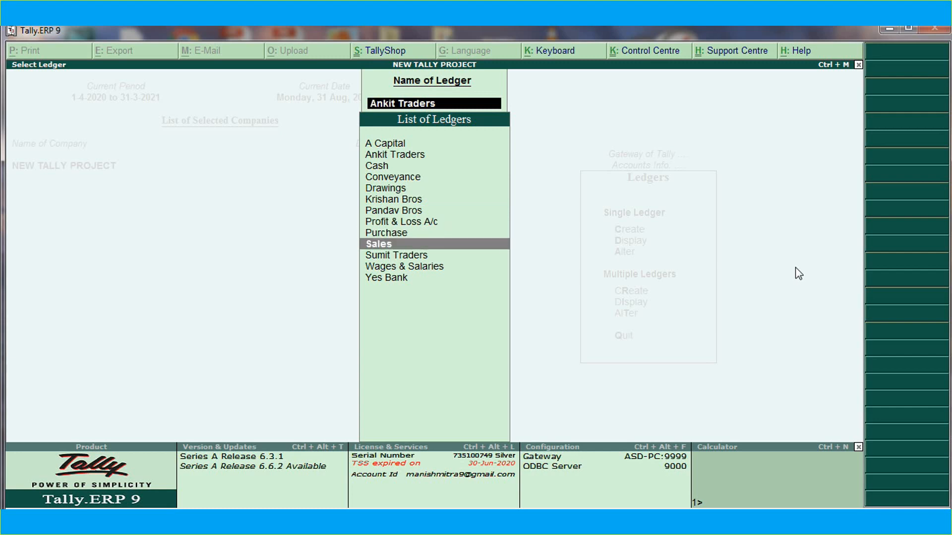
pyautogui.press('Down')
pyautogui.press('Return')
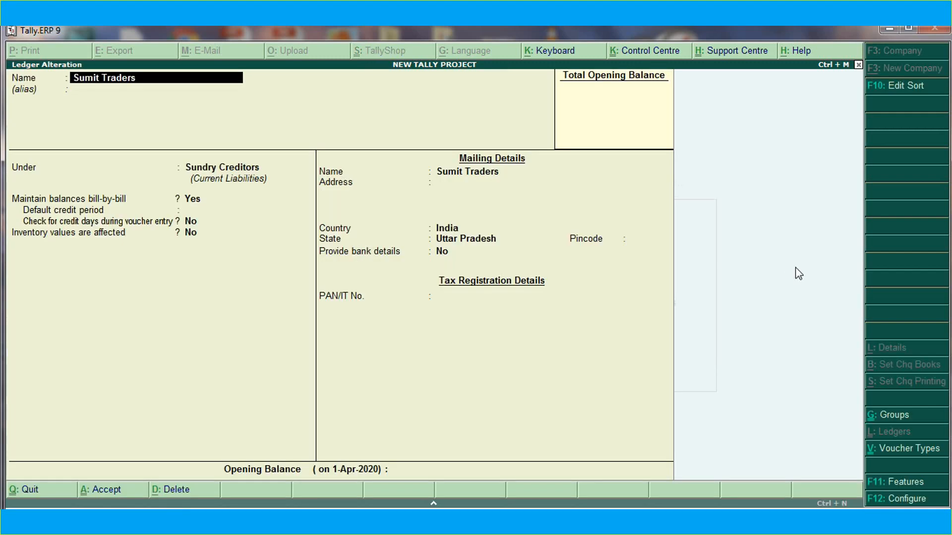
# - Review the group, bill-by-bill and mailing details of the Sumit Traders ledger, accept it, and return to the Gateway of Tally
pyautogui.press('Return')
pyautogui.press('Return')
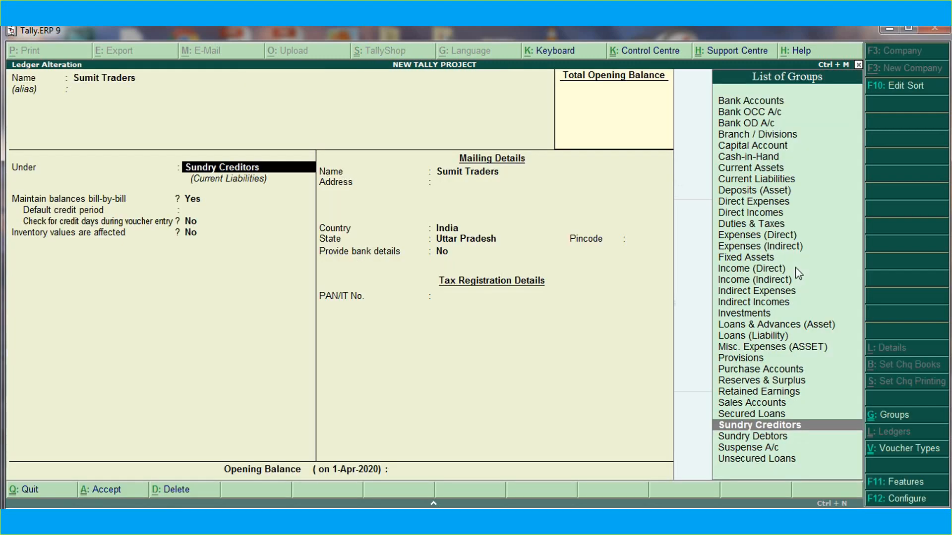
pyautogui.press('Return')
pyautogui.press('Return')
pyautogui.press('Return')
pyautogui.press('Return')
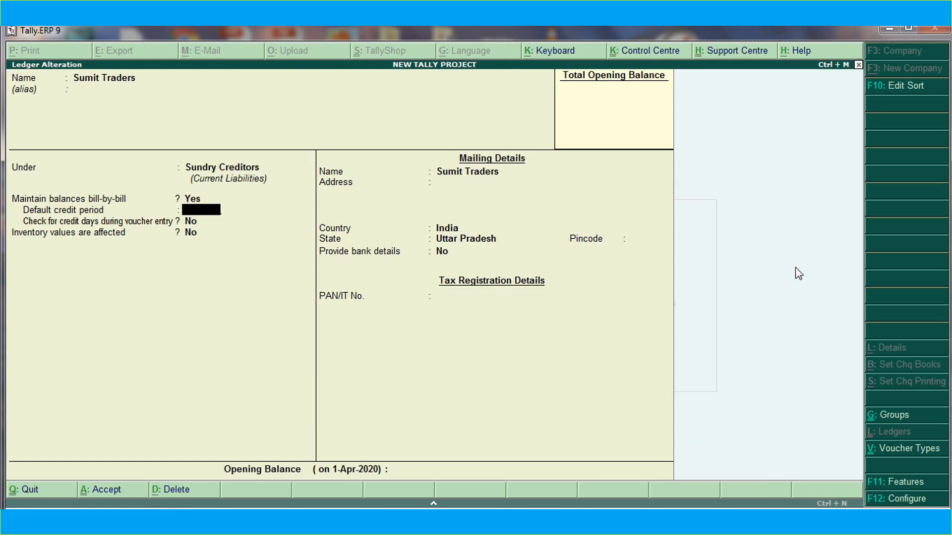
pyautogui.press('Return')
pyautogui.press('Return')
pyautogui.press('Return')
pyautogui.press('Return')
pyautogui.press('Return')
pyautogui.press('Return')
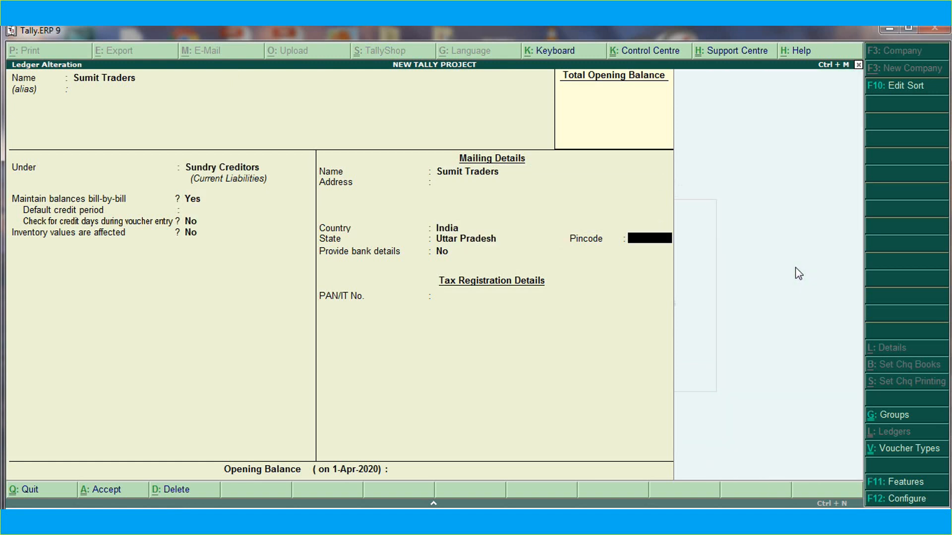
pyautogui.press('Return')
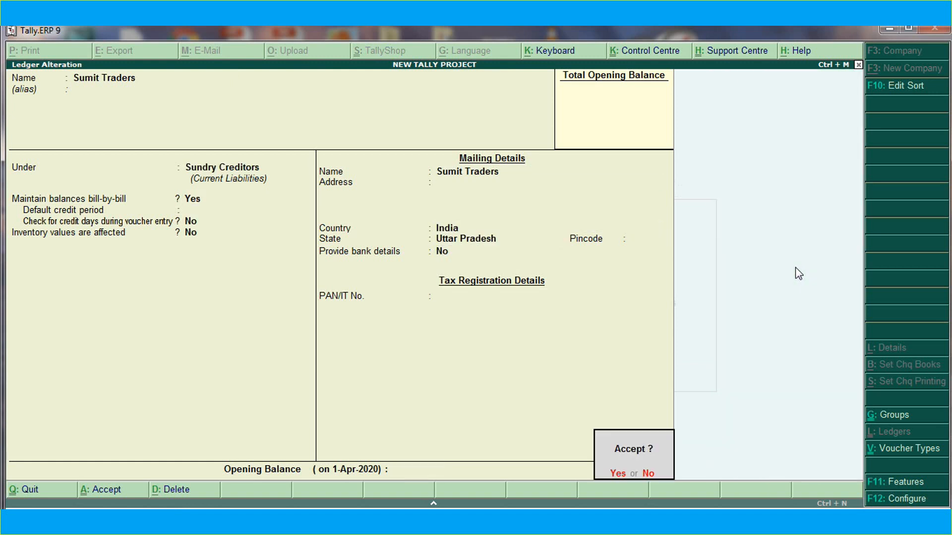
pyautogui.press('Return')
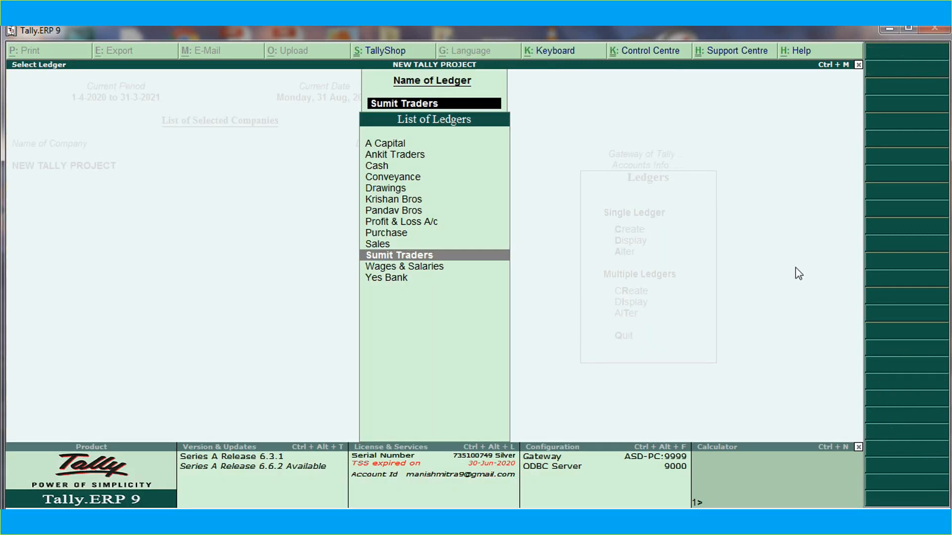
pyautogui.press('Escape')
pyautogui.press('Escape')
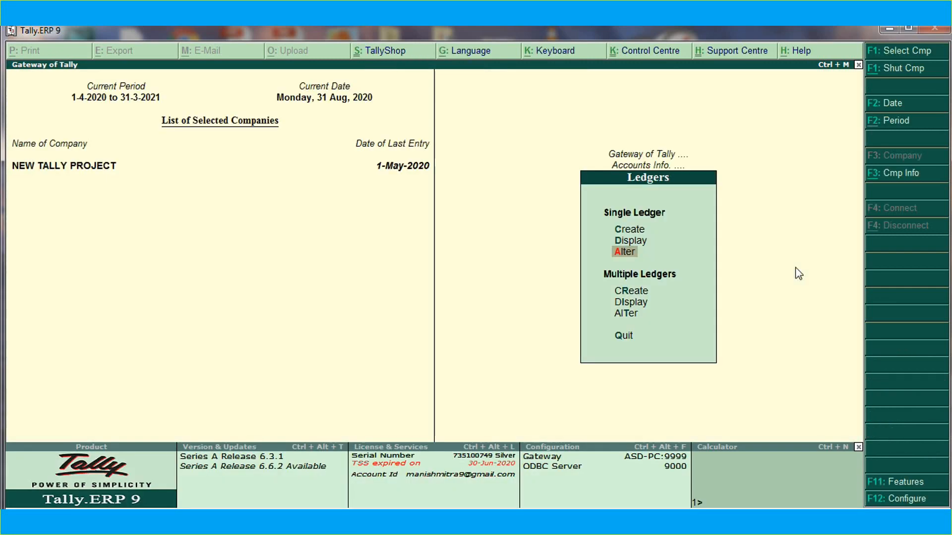
pyautogui.press('Escape')
pyautogui.press('Escape')
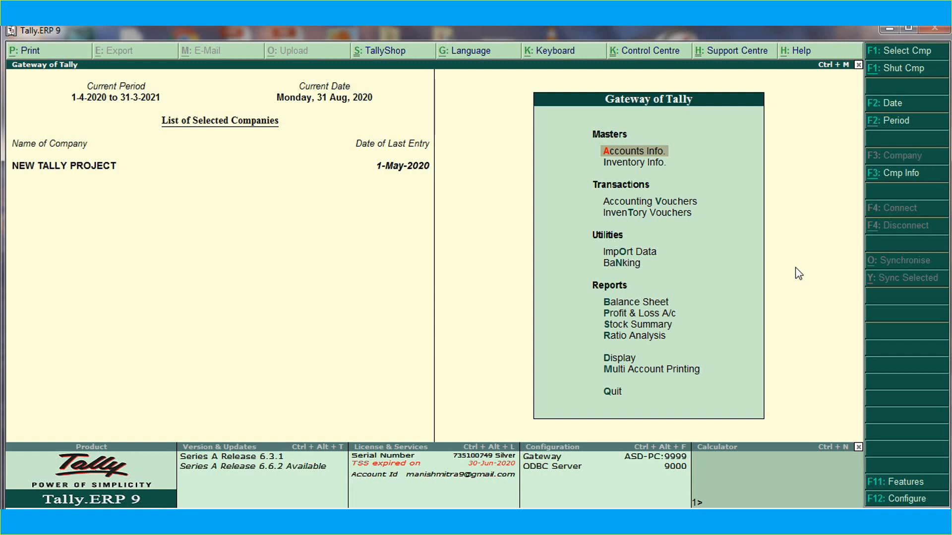
# - Open the Purchase ledger for alteration from the single-ledger options
pyautogui.press('a')
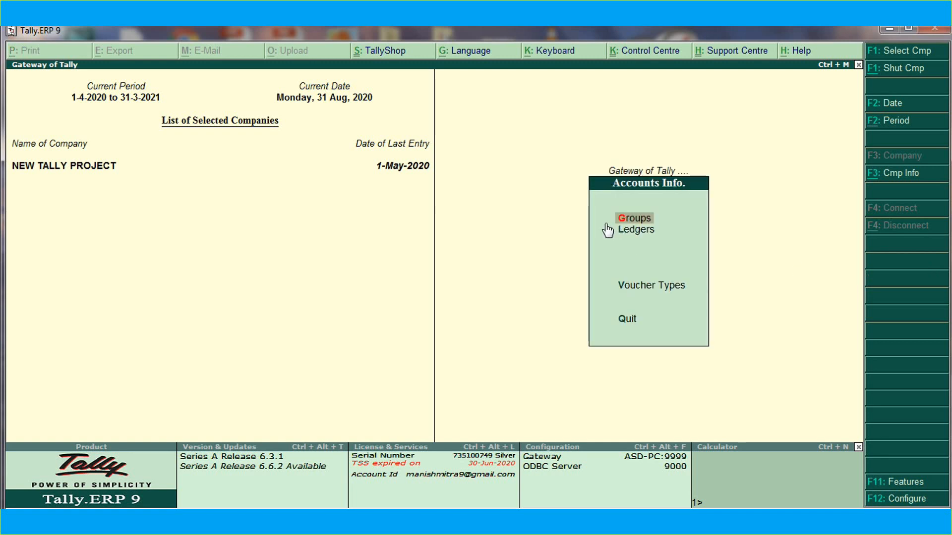
pyautogui.click(634, 233)
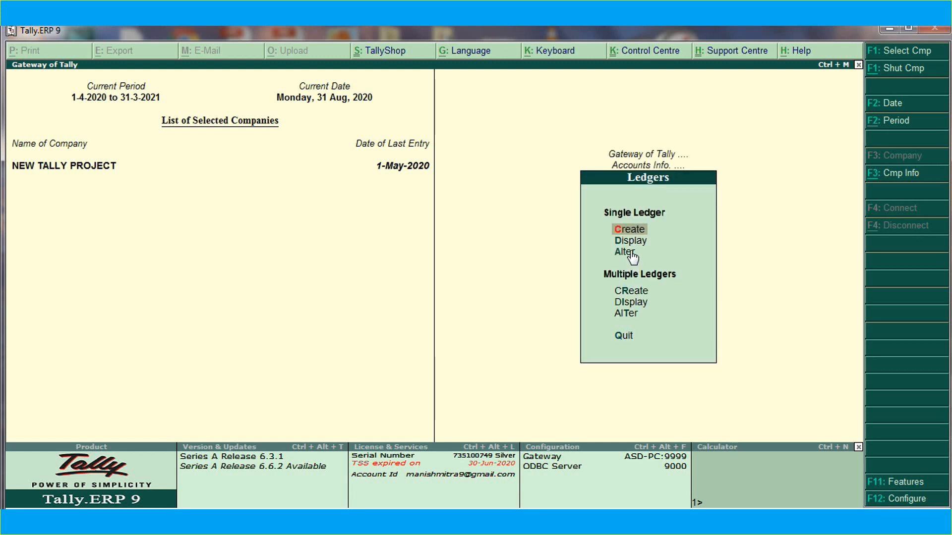
pyautogui.click(660, 257)
pyautogui.press('Down')
pyautogui.press('Down')
pyautogui.press('Down')
pyautogui.press('Down')
pyautogui.press('Down')
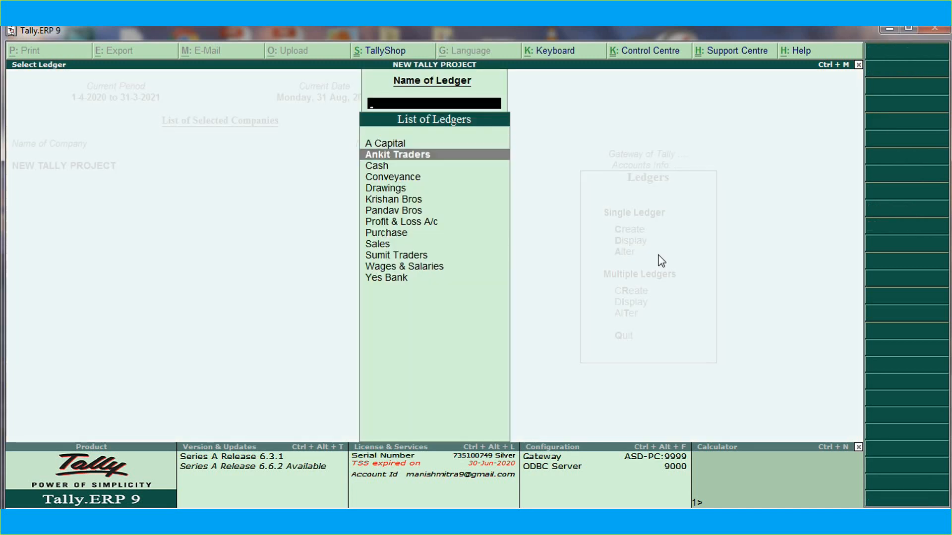
pyautogui.press('Down')
pyautogui.press('Down')
pyautogui.press('Down')
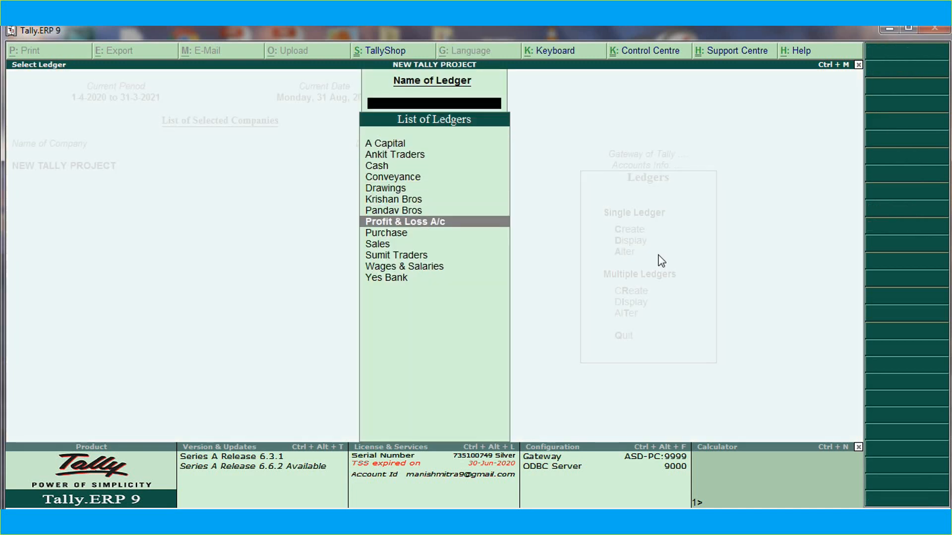
pyautogui.press('Return')
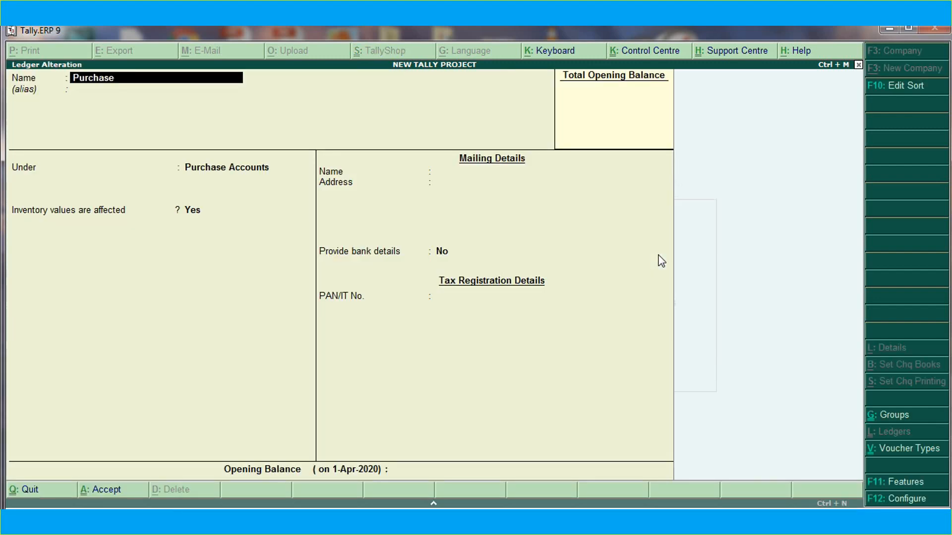
# - Check the Purchase ledger's group and whether its inventory values are affected, and accept the ledger
pyautogui.press('Return')
pyautogui.press('Return')
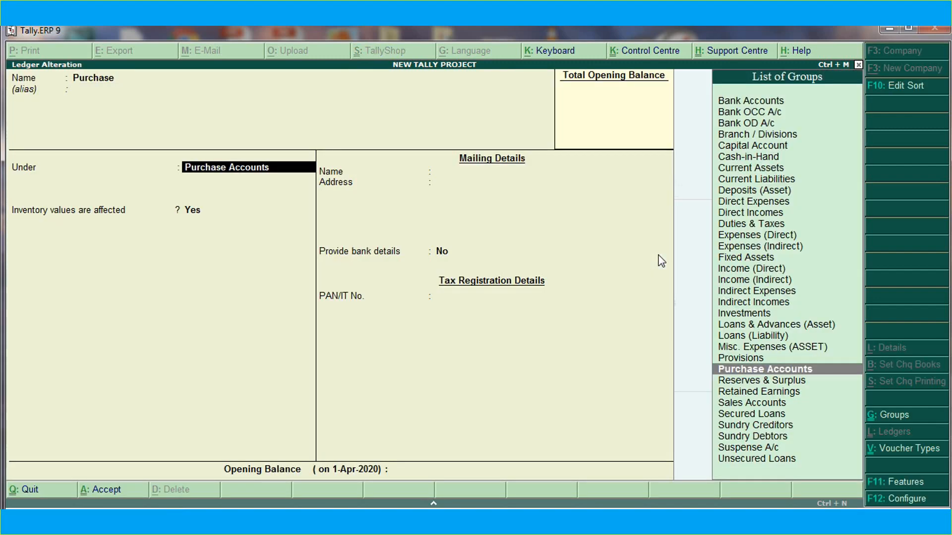
pyautogui.press('Return')
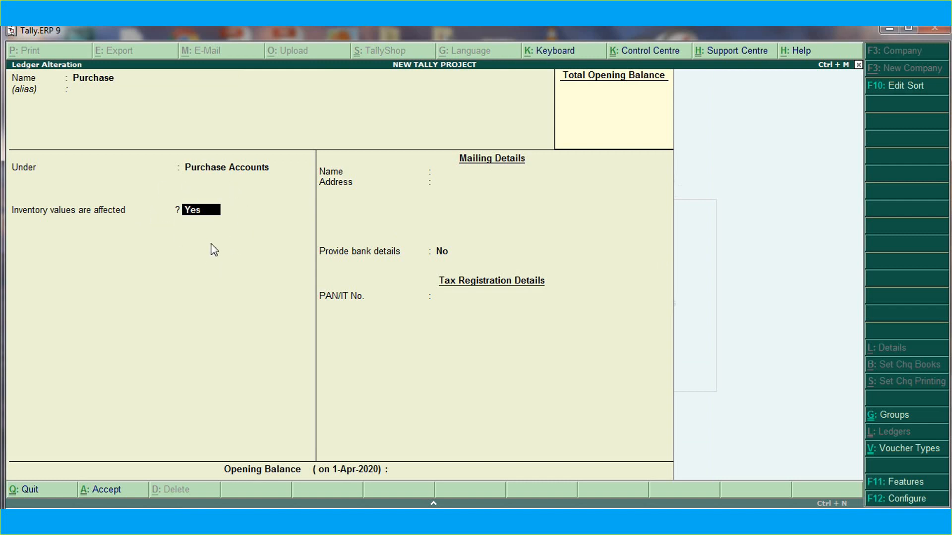
pyautogui.press('Return')
pyautogui.press('Return')
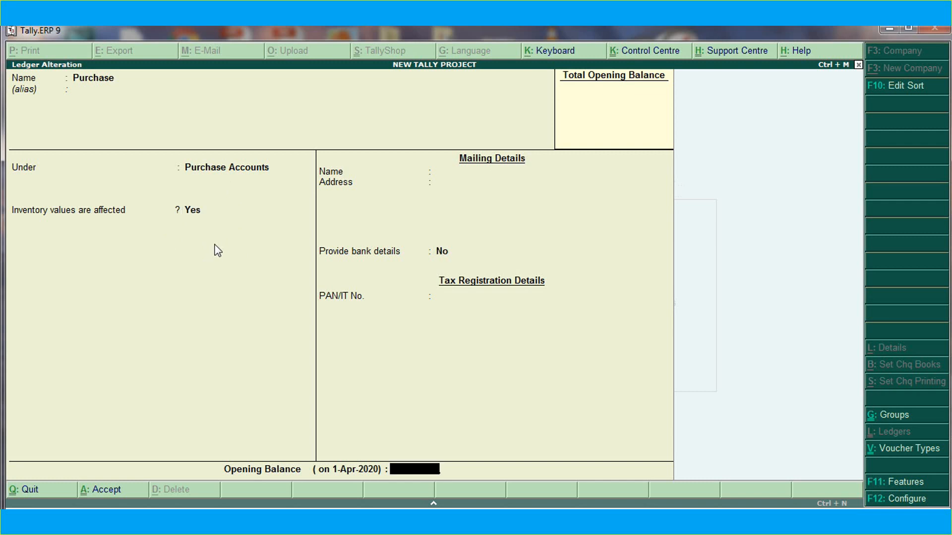
pyautogui.press('Return')
pyautogui.press('Return')
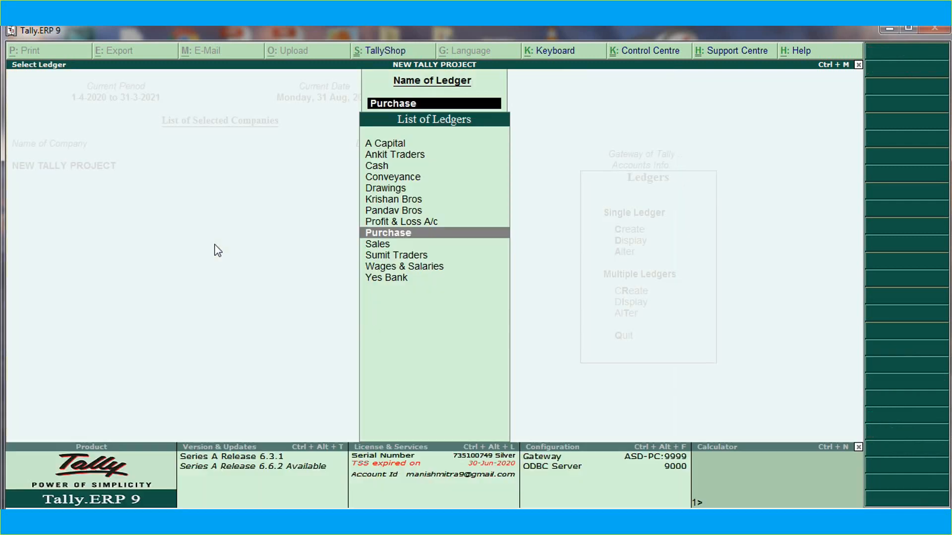
# - Check the Sales ledger's group and inventory-values setting, accept the ledger, and return to the Gateway of Tally
pyautogui.click(372, 247)
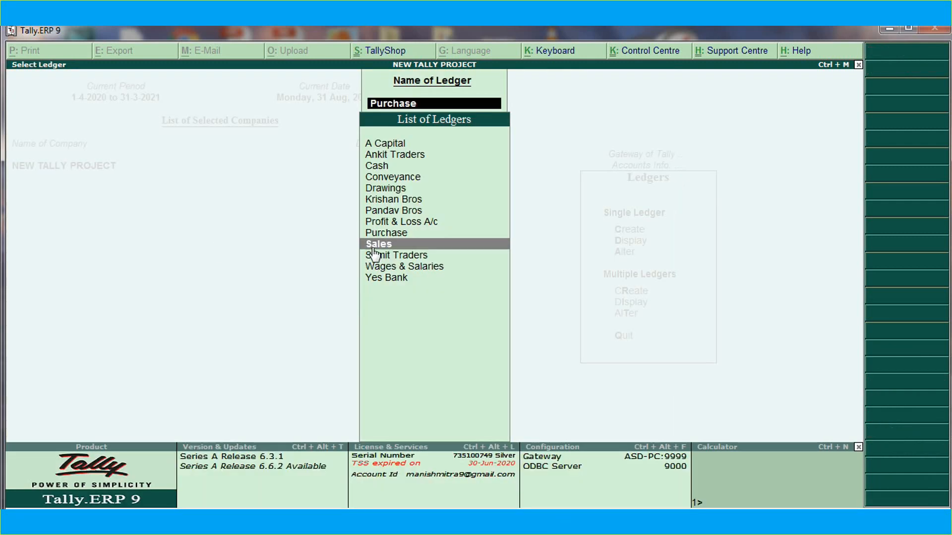
pyautogui.press('Return')
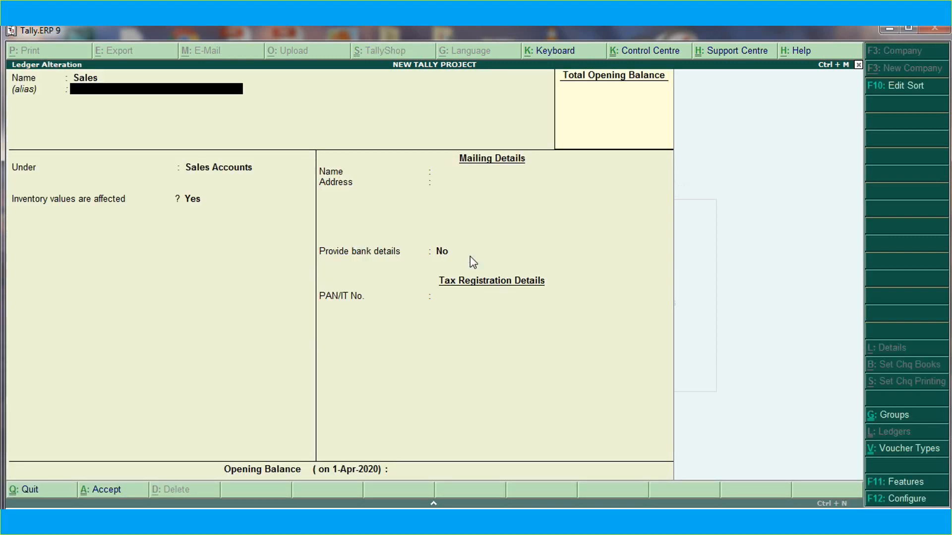
pyautogui.press('Return')
pyautogui.press('Return')
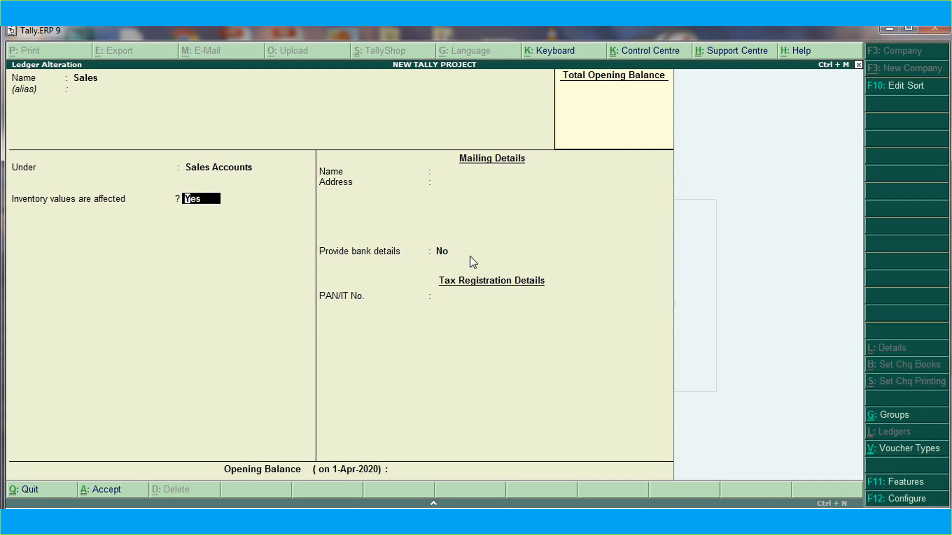
pyautogui.press('Return')
pyautogui.press('Return')
pyautogui.press('Return')
pyautogui.press('Return')
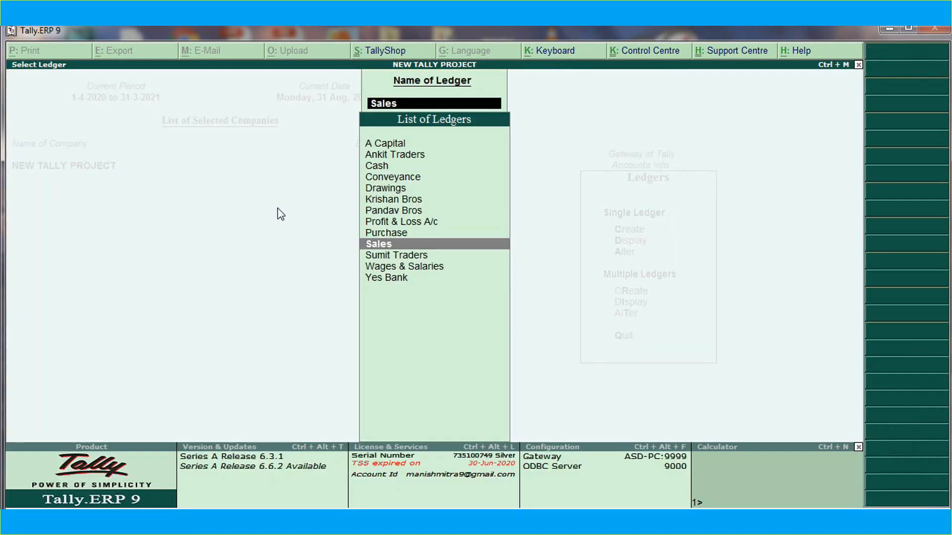
pyautogui.press('Escape')
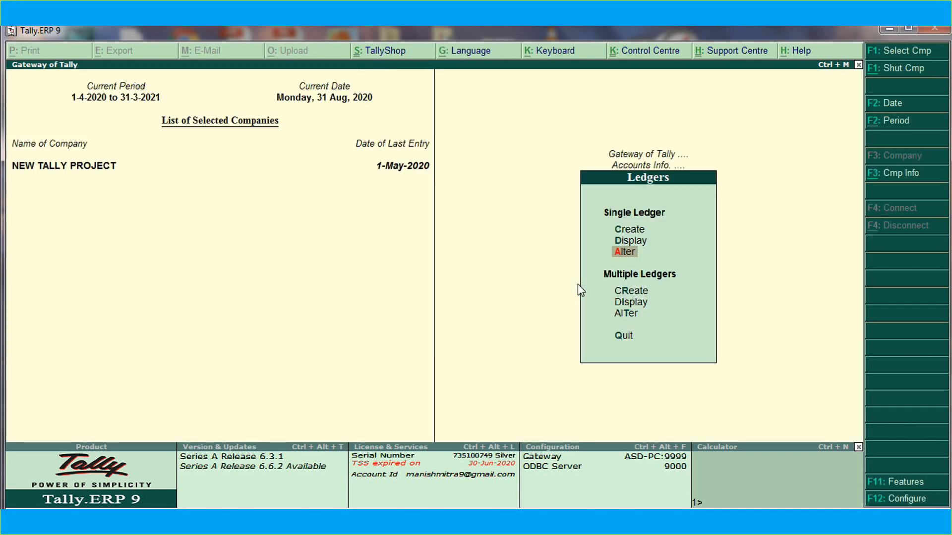
pyautogui.press('Escape')
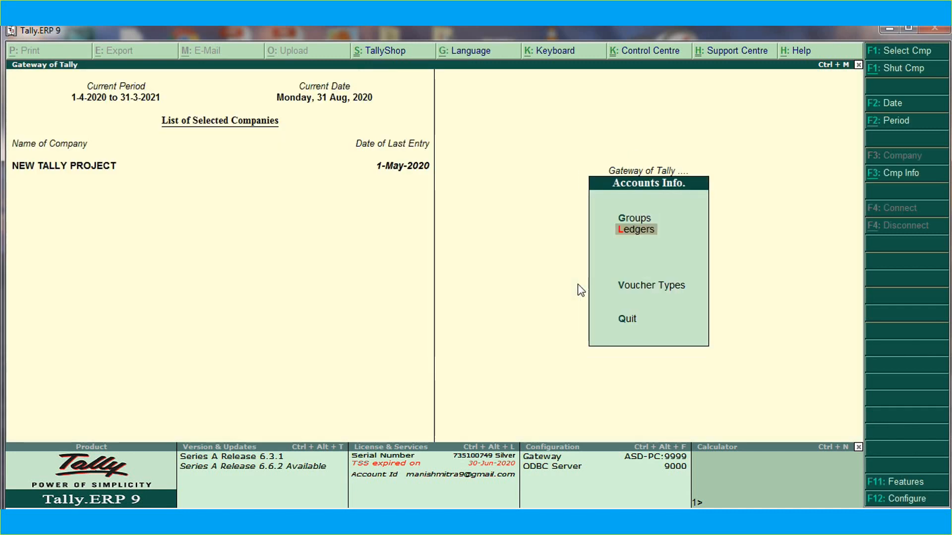
pyautogui.press('Escape')
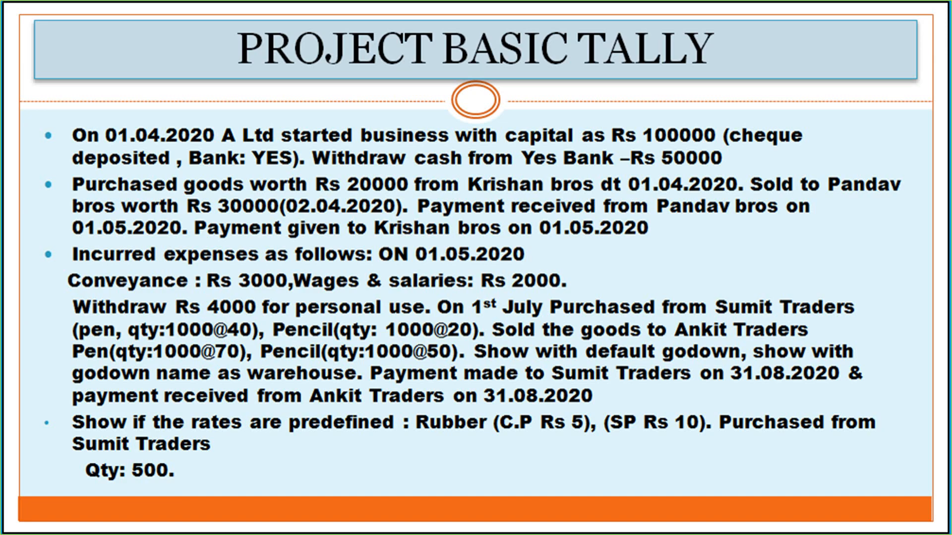
# - Switch from the project slide to Tally.ERP 9 and open the creation form for a single stock group
pyautogui.hotkey('alt', 'Tab')
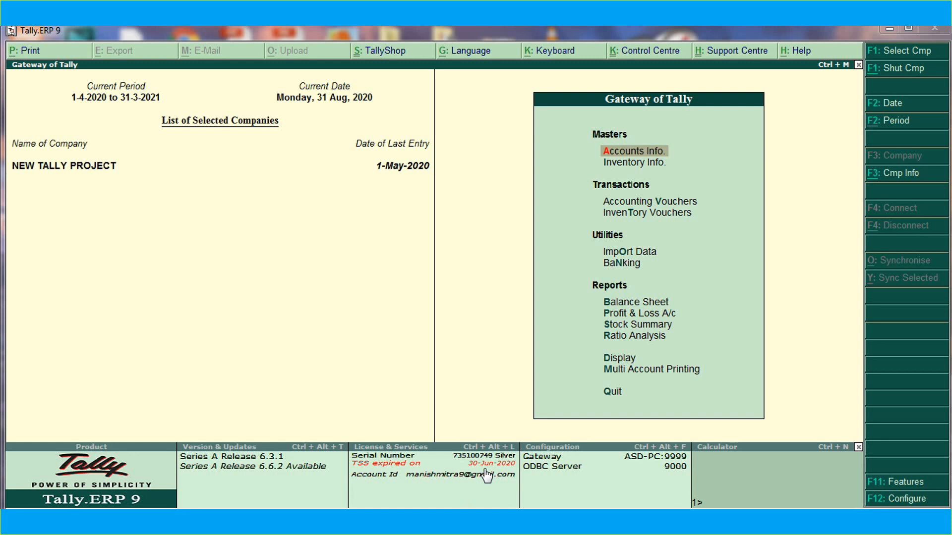
pyautogui.click(644, 164)
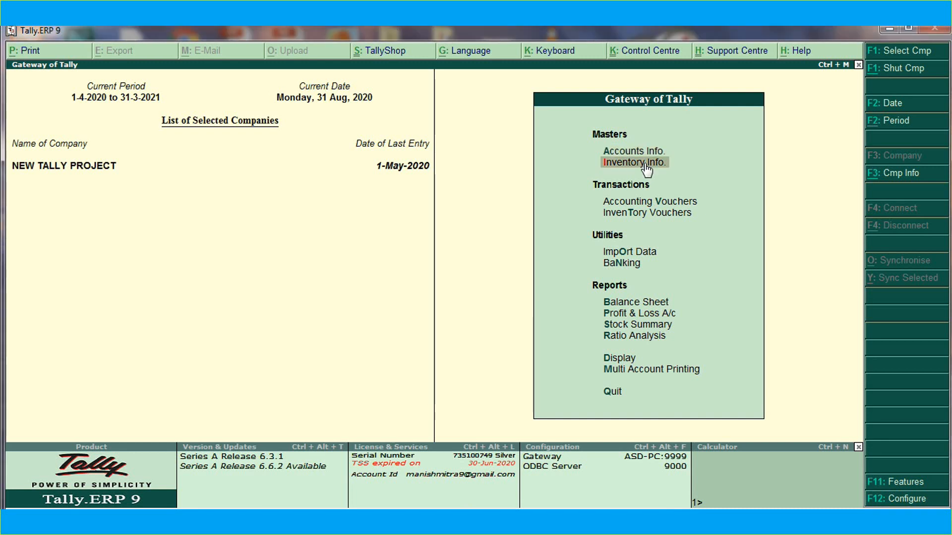
pyautogui.click(645, 163)
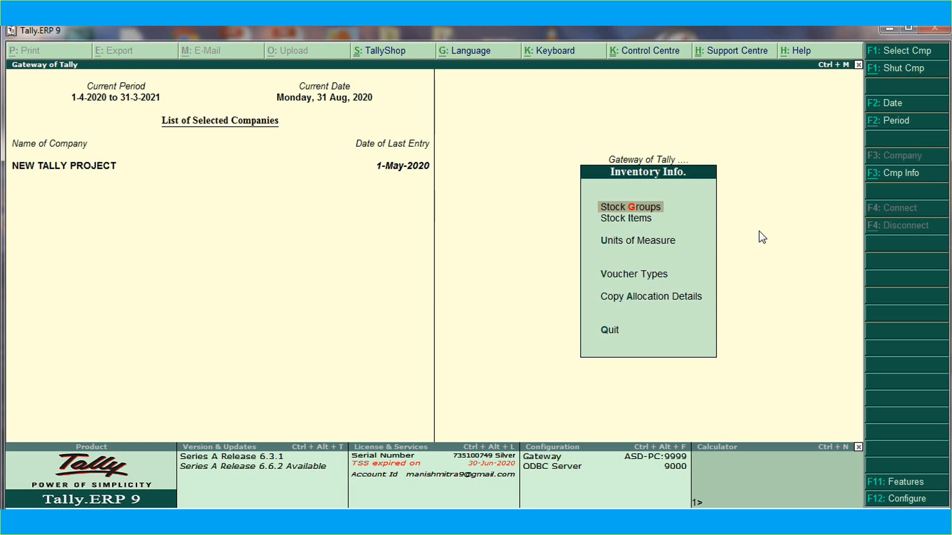
pyautogui.press('Return')
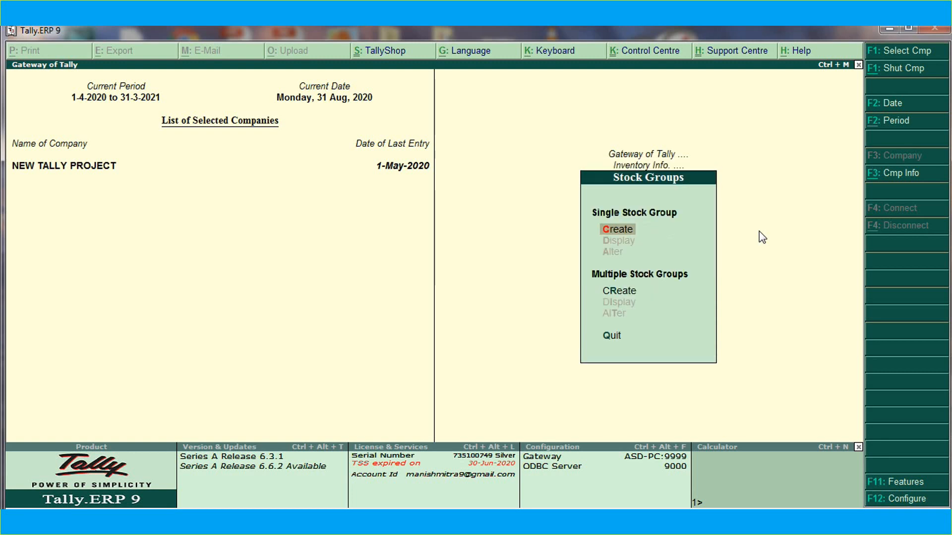
pyautogui.press('Return')
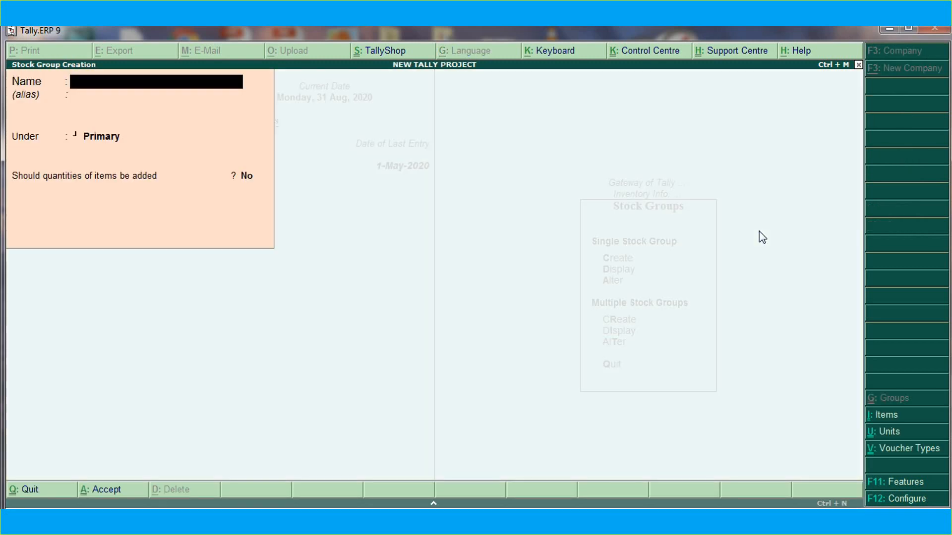
# - Create the stock group Stationery under Primary without adding item quantities, and return to the inventory masters
pyautogui.write('Stationery')
pyautogui.press('Return')
pyautogui.press('Return')
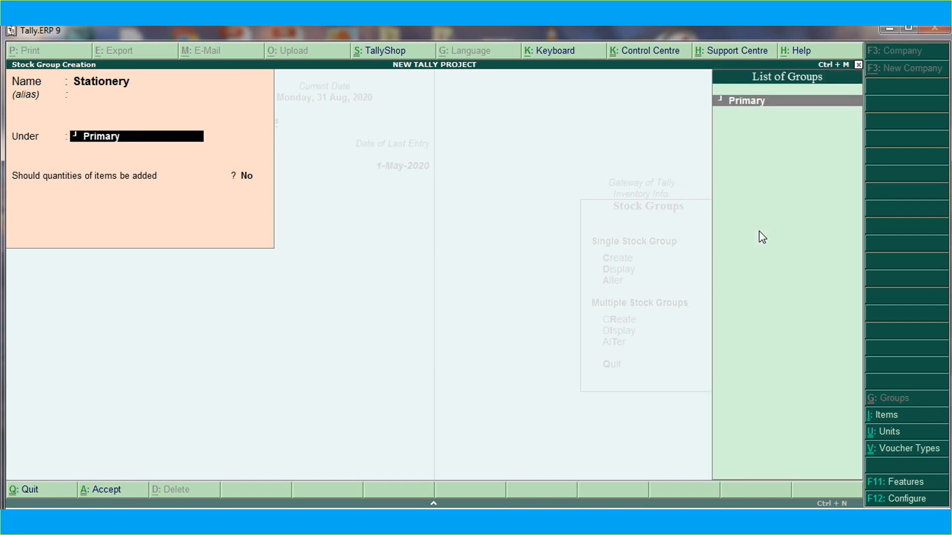
pyautogui.press('Return')
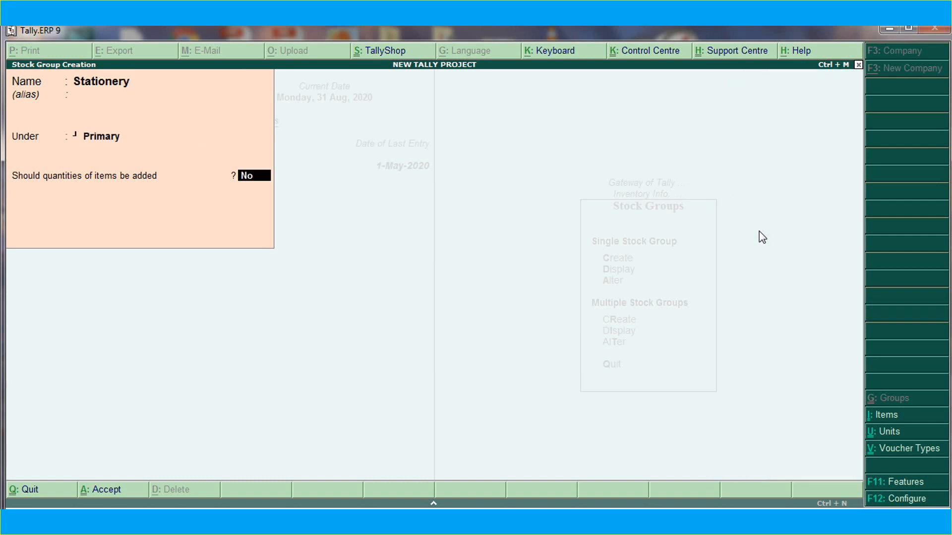
pyautogui.press('Return')
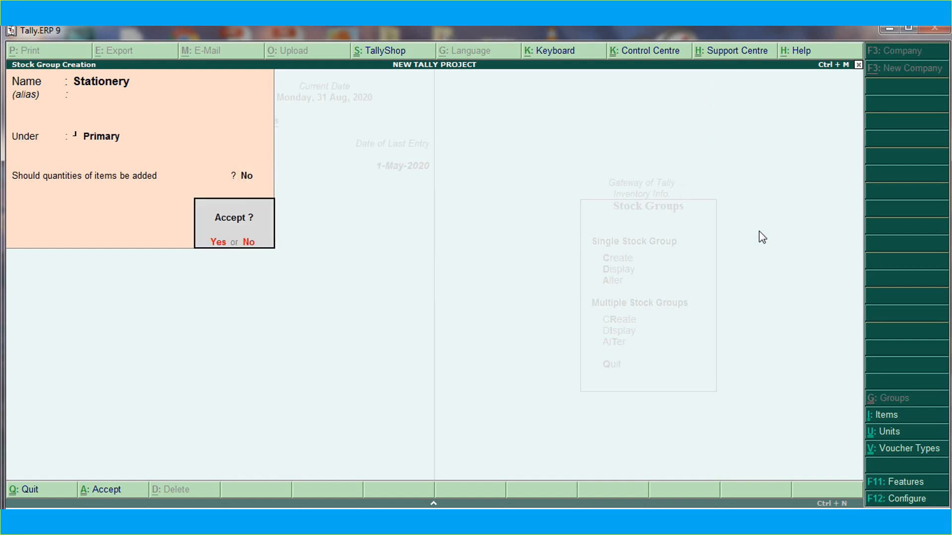
pyautogui.press('Return')
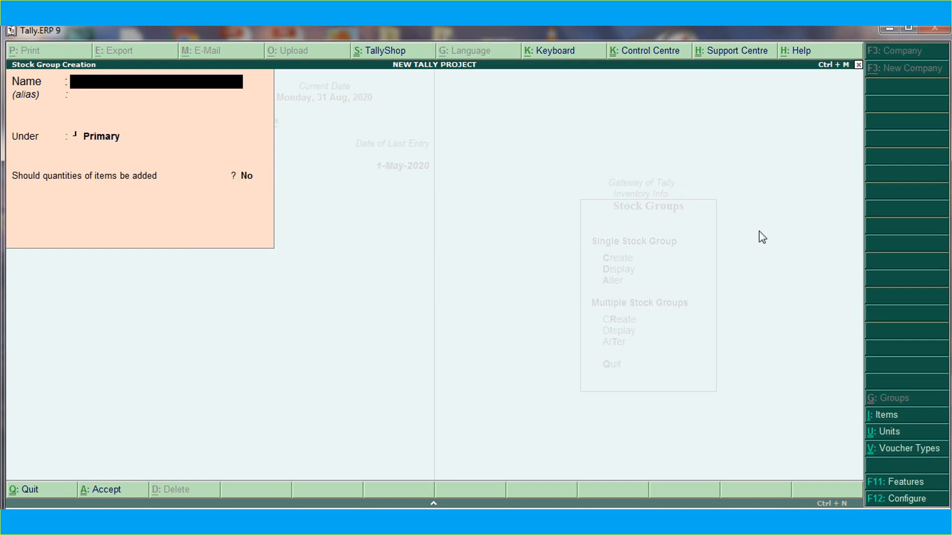
pyautogui.press('Escape')
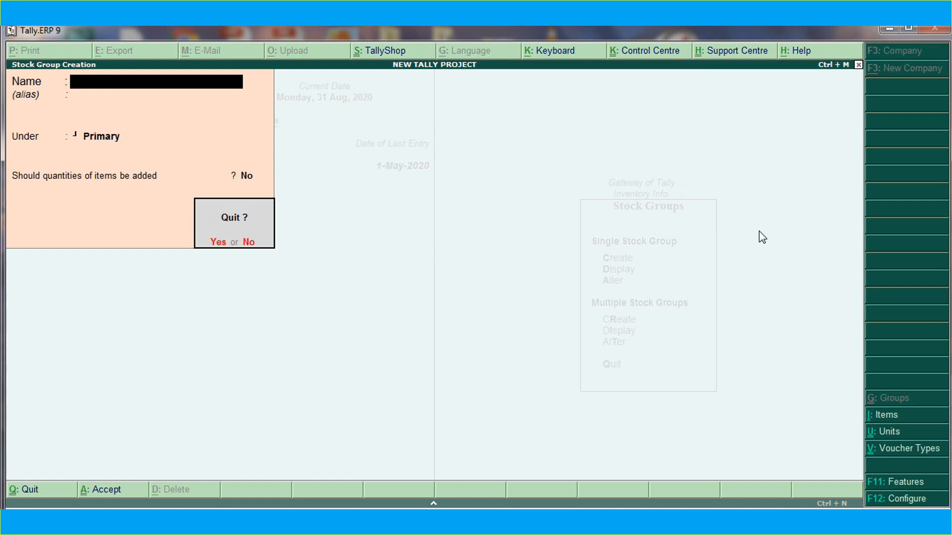
pyautogui.press('Return')
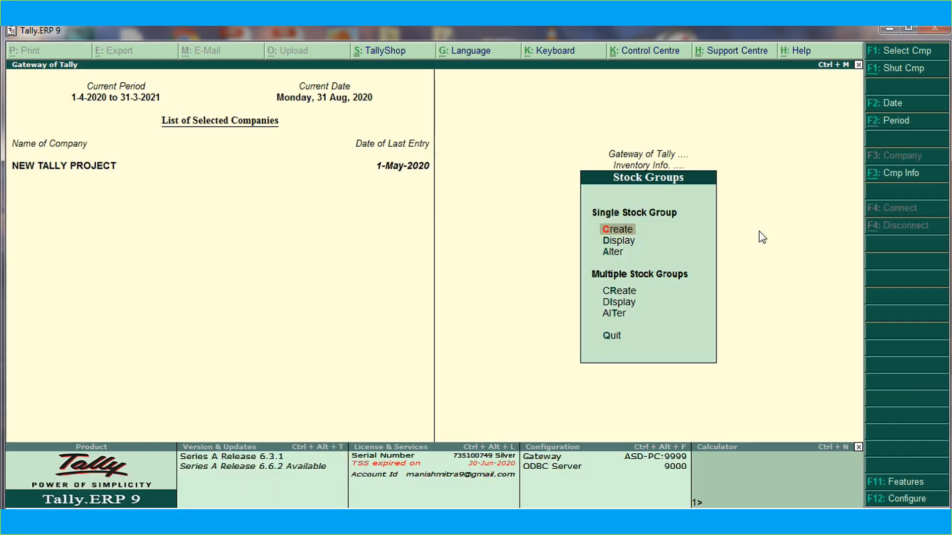
pyautogui.press('Escape')
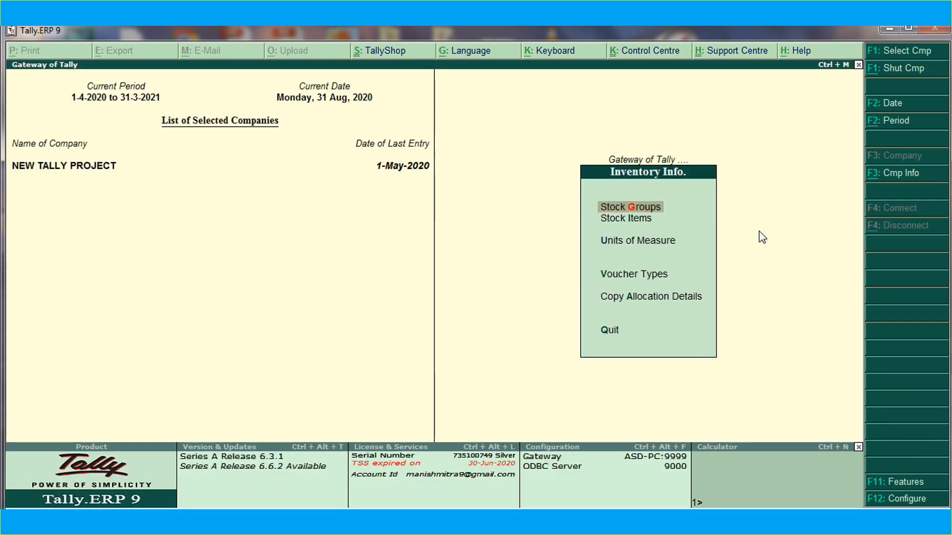
# - Check which units of measure already exist in the company, and return to the inventory masters
pyautogui.press('Down')
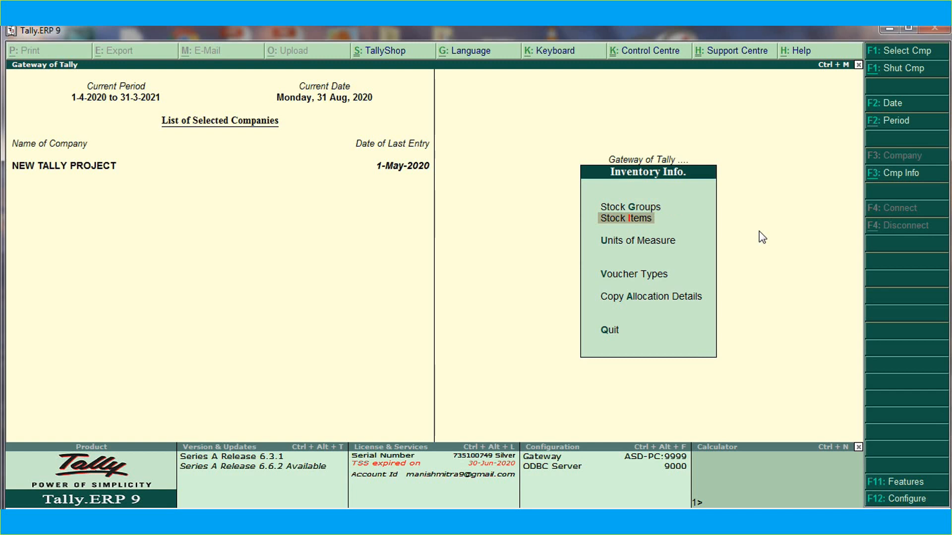
pyautogui.press('Down')
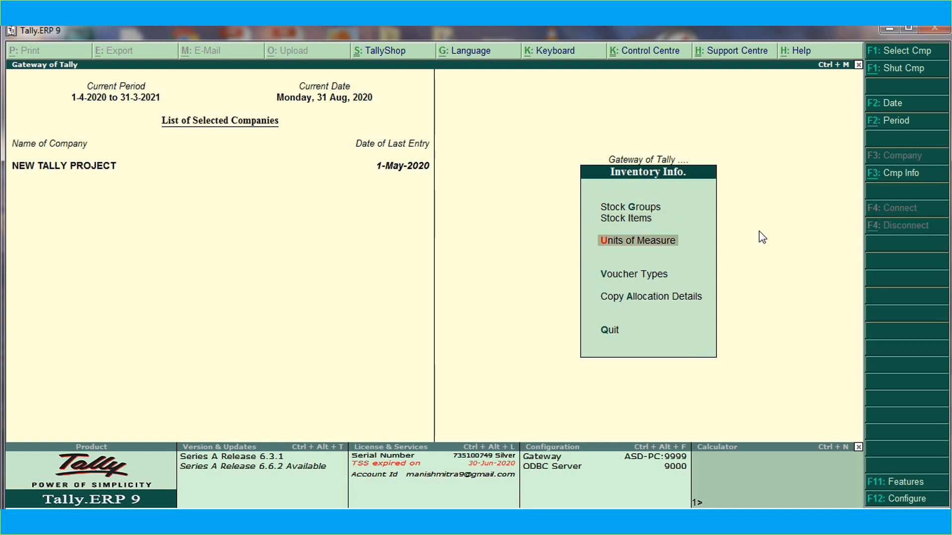
pyautogui.click(627, 243)
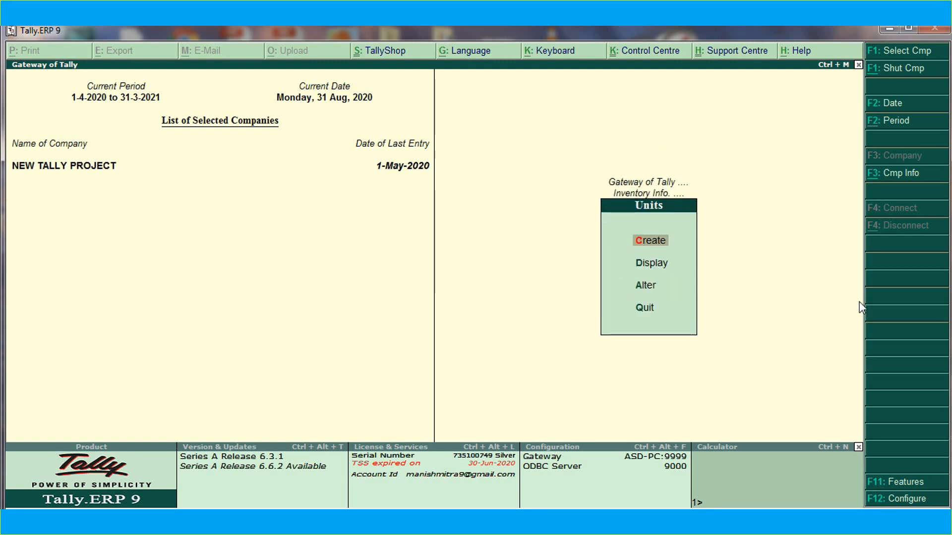
pyautogui.press('Down')
pyautogui.press('Return')
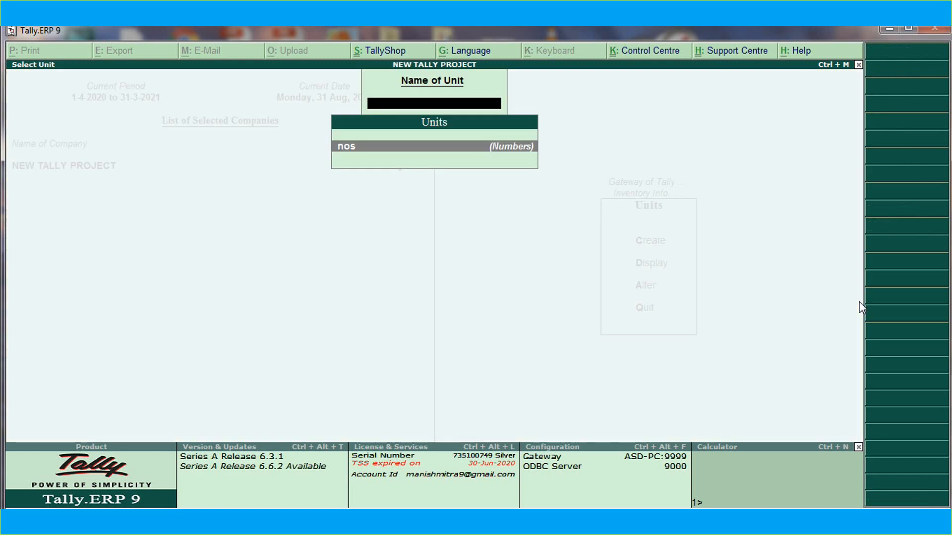
pyautogui.press('Escape')
pyautogui.press('Escape')
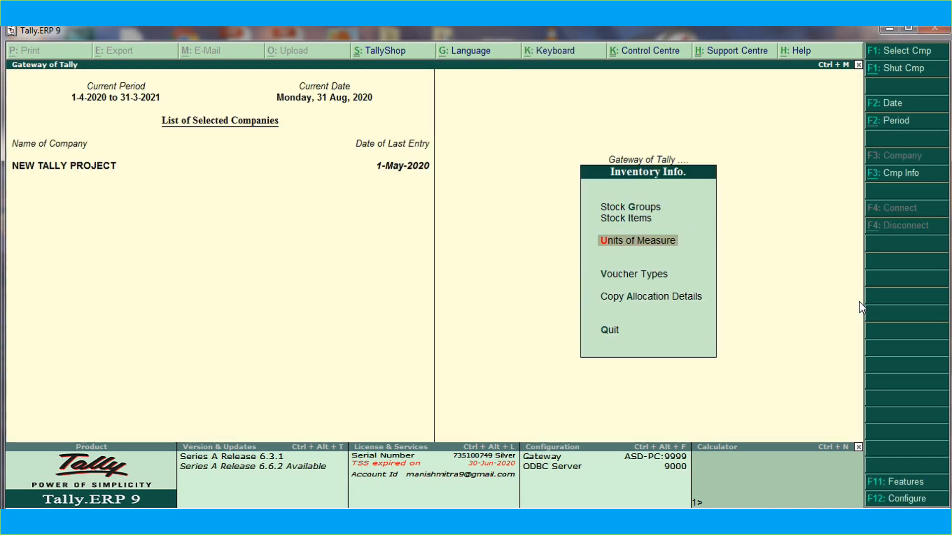
# - Review the symbol, formal name and decimal places of the unit nos in alteration mode, and accept it
pyautogui.press('Return')
pyautogui.press('Down')
pyautogui.press('Down')
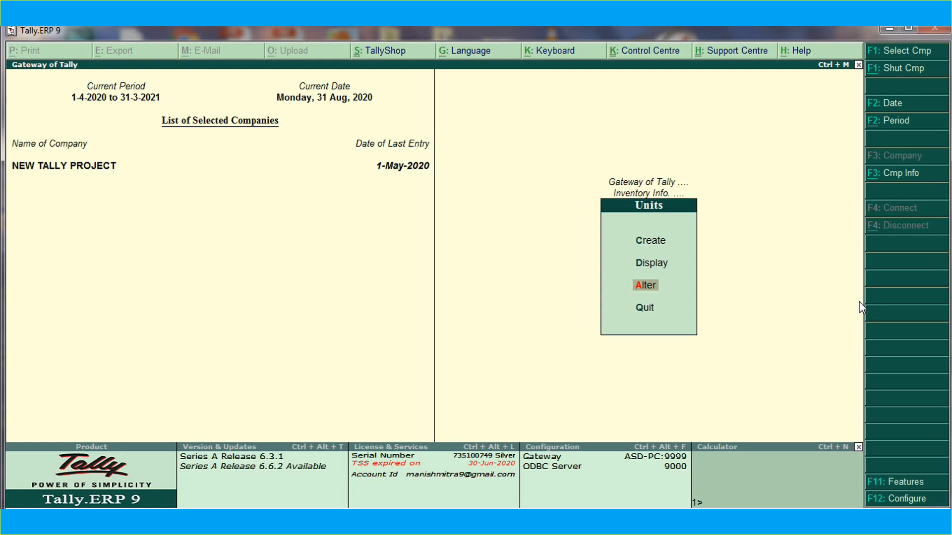
pyautogui.press('Return')
pyautogui.press('Return')
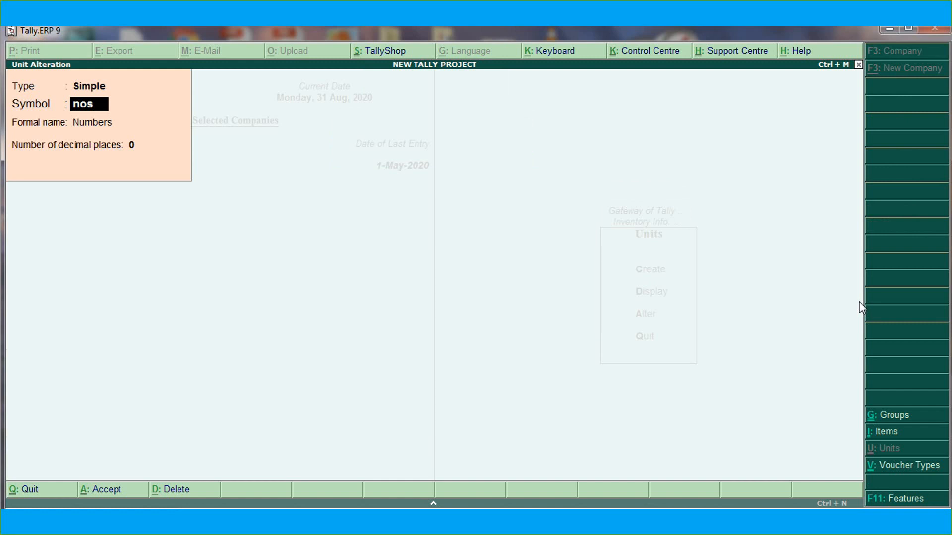
pyautogui.press('Return')
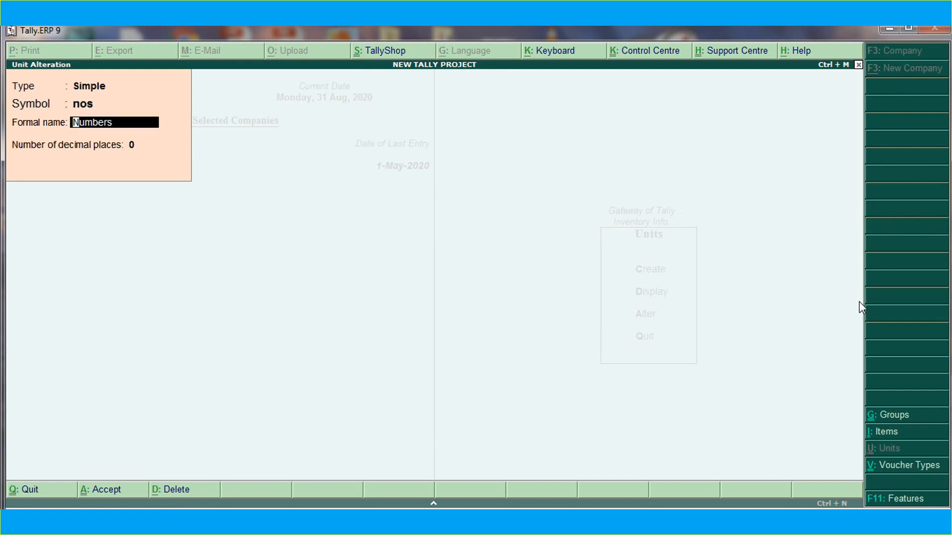
pyautogui.press('Return')
pyautogui.press('Return')
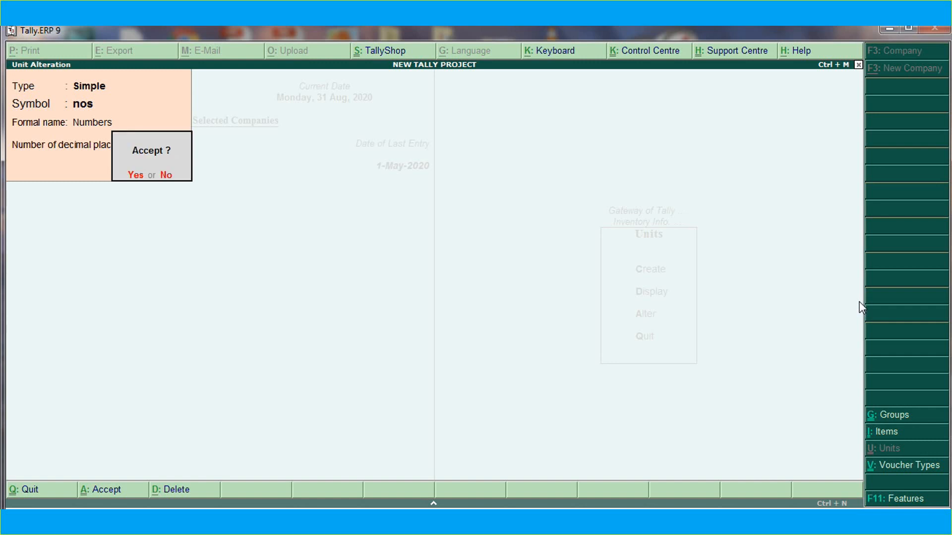
pyautogui.press('Return')
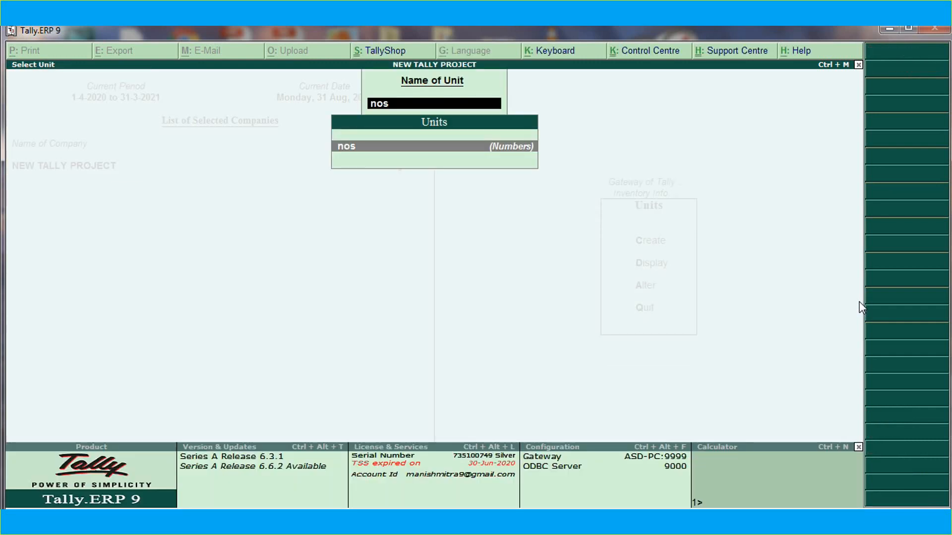
pyautogui.press('Escape')
pyautogui.press('Escape')
# - Create a simple unit of measure with symbol pcs, formal name Pieces and 0 decimal places
pyautogui.press('Up')
pyautogui.press('Up')
pyautogui.press('Return')
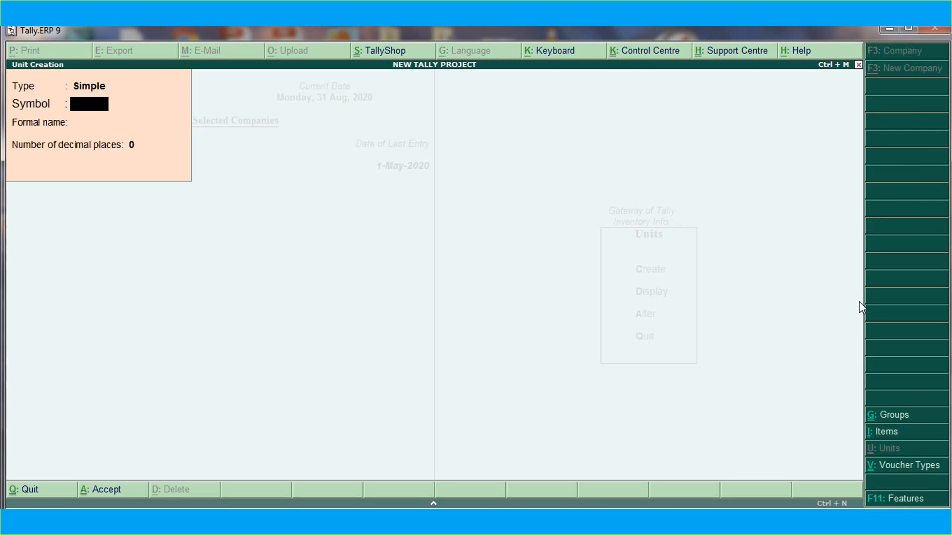
pyautogui.write('pcs')
pyautogui.press('Return')
pyautogui.write('Pieces')
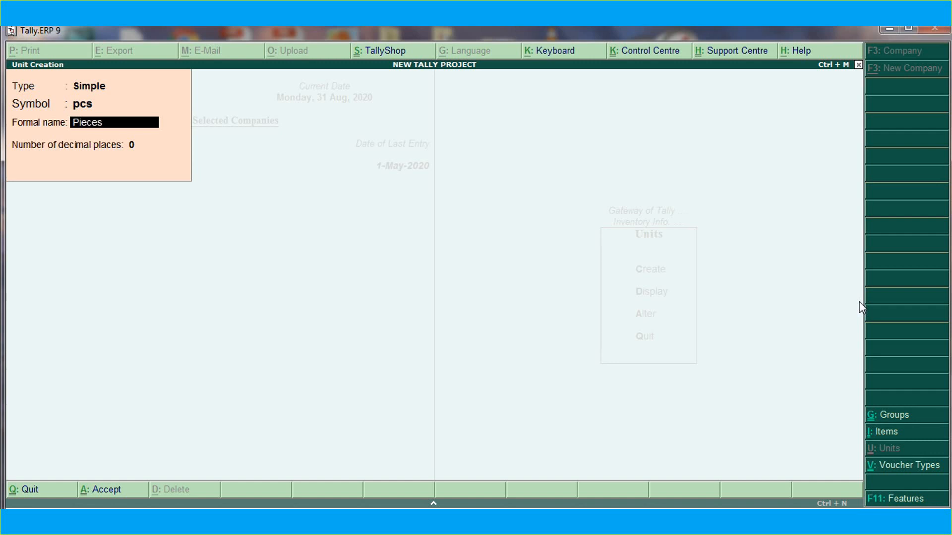
pyautogui.press('Return')
pyautogui.press('Return')
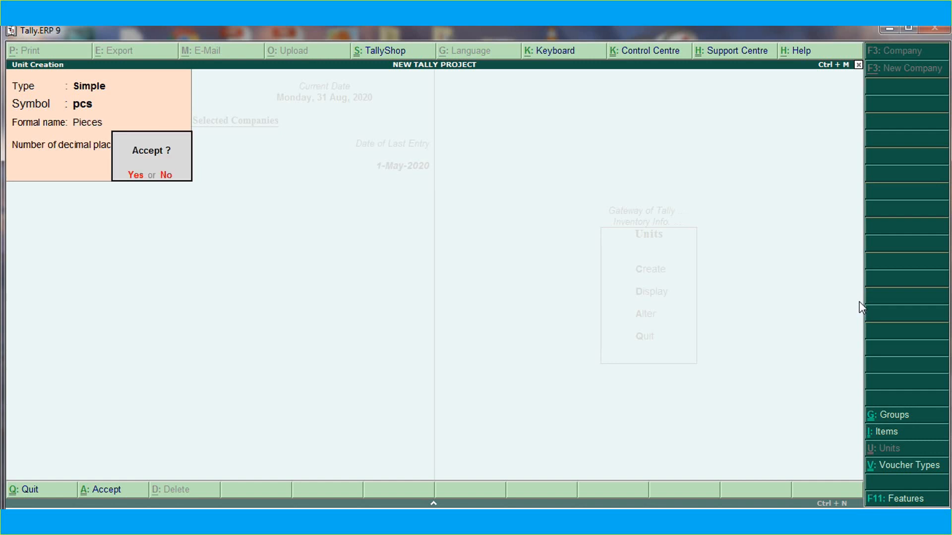
pyautogui.press('Return')
pyautogui.press('Escape')
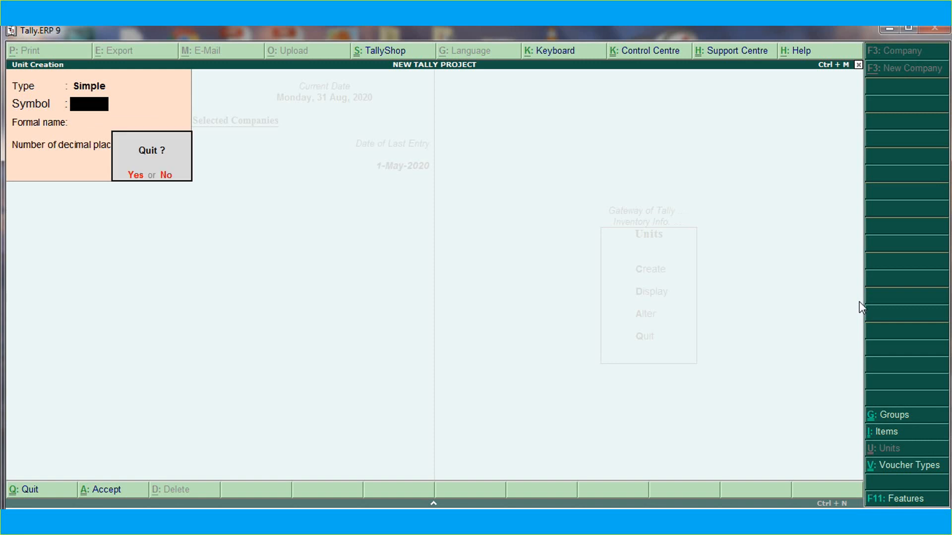
pyautogui.press('Return')
pyautogui.press('Escape')
# - Create the stock item Pen under the Stationery group with nos as its unit and no opening balance
pyautogui.press('Up')
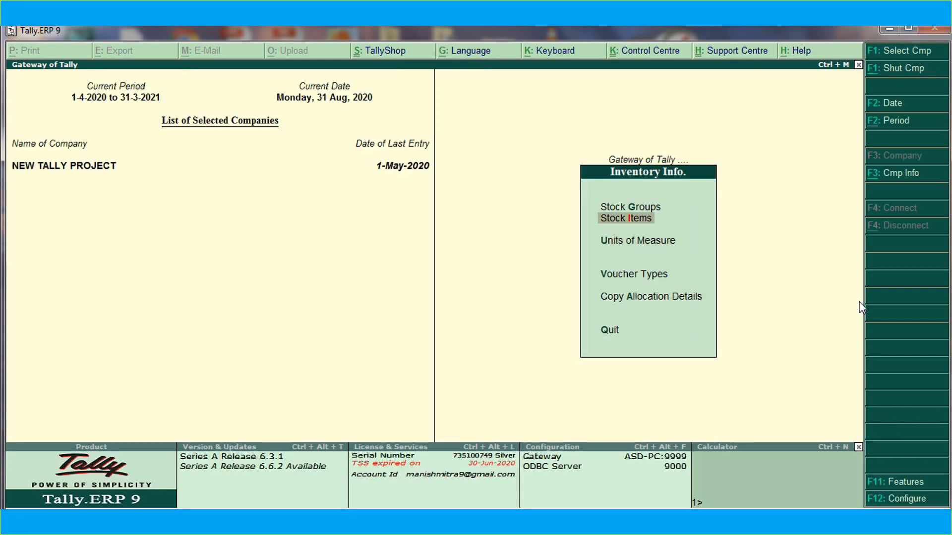
pyautogui.press('Return')
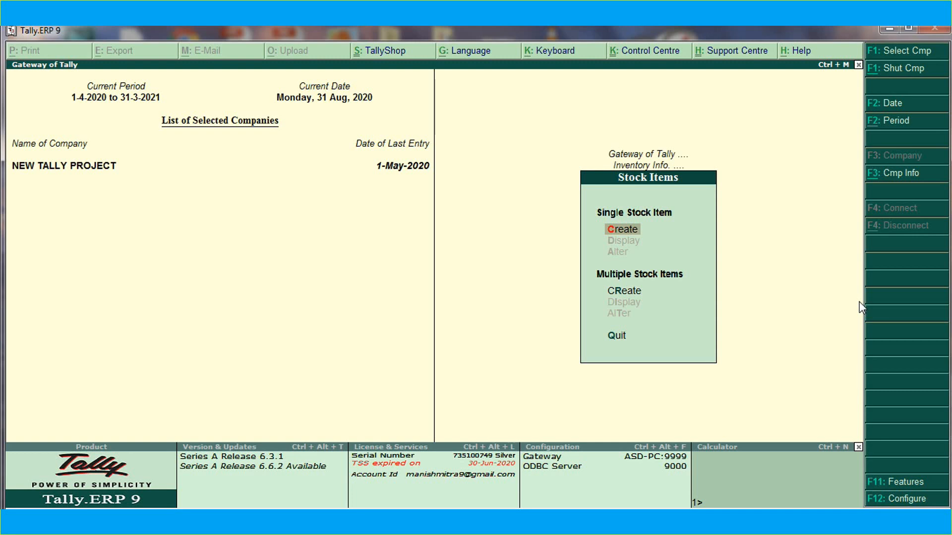
pyautogui.press('Return')
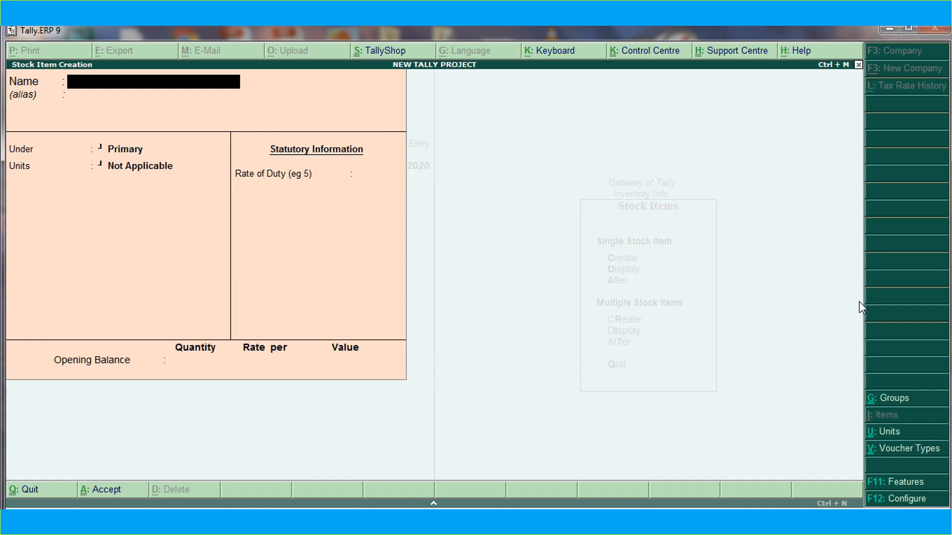
pyautogui.write('Pen')
pyautogui.press('Return')
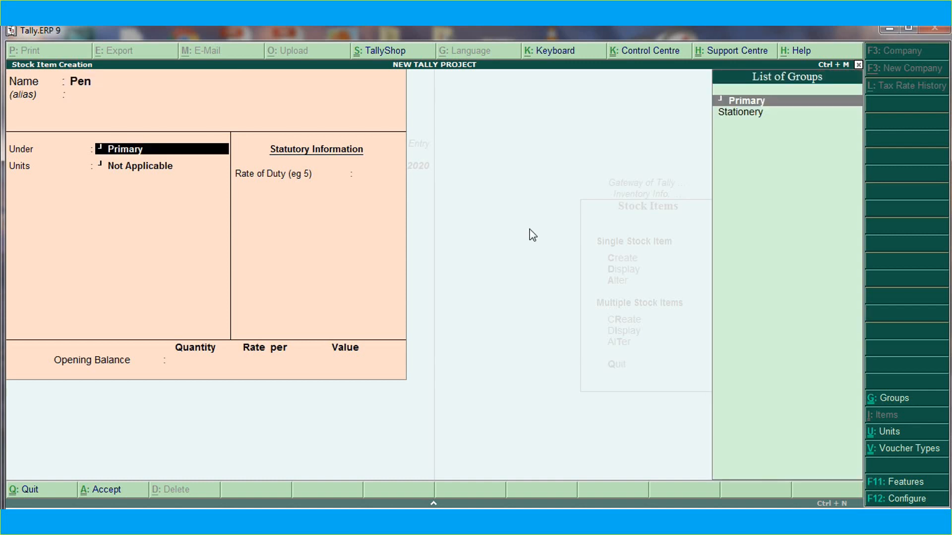
pyautogui.press('Down')
pyautogui.press('Return')
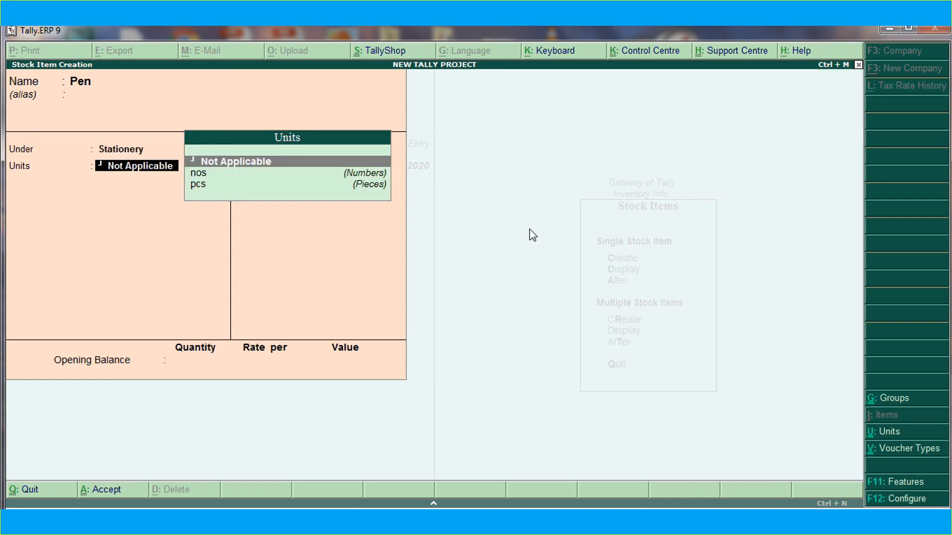
pyautogui.press('Down')
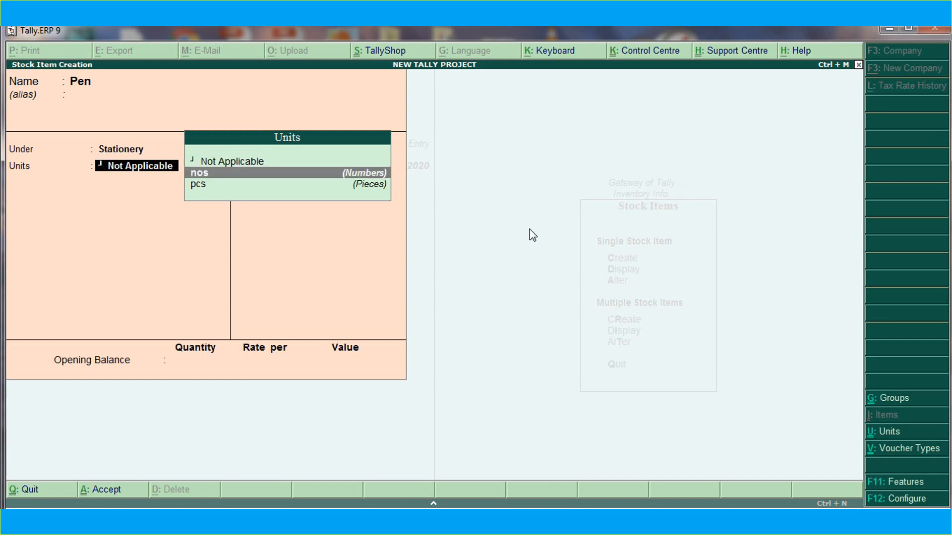
pyautogui.press('Return')
pyautogui.press('Return')
pyautogui.press('Return')
pyautogui.press('Return')
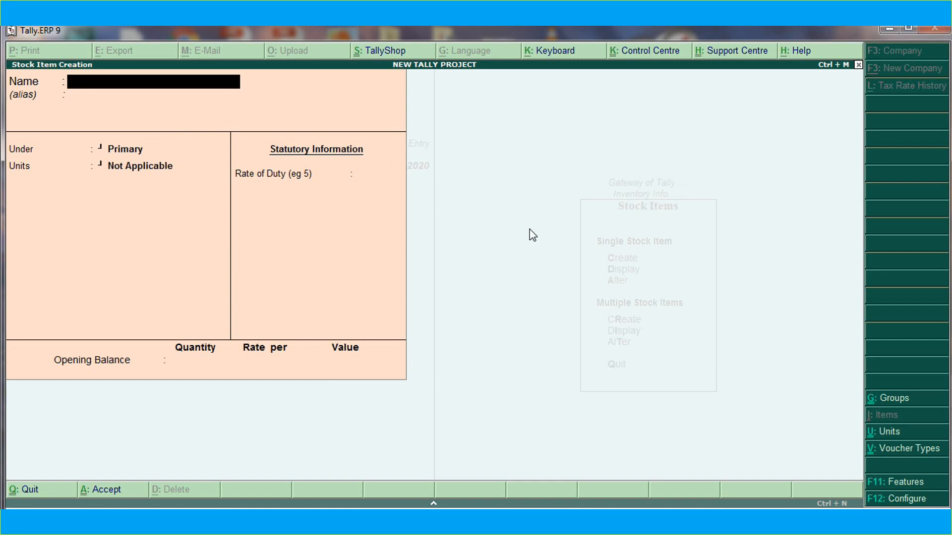
# - Create the stock item Pencil under the Stationery group with nos as its unit and no opening balance, and return to the Gateway
pyautogui.write('Pencil')
pyautogui.press('Return')
pyautogui.press('Down')
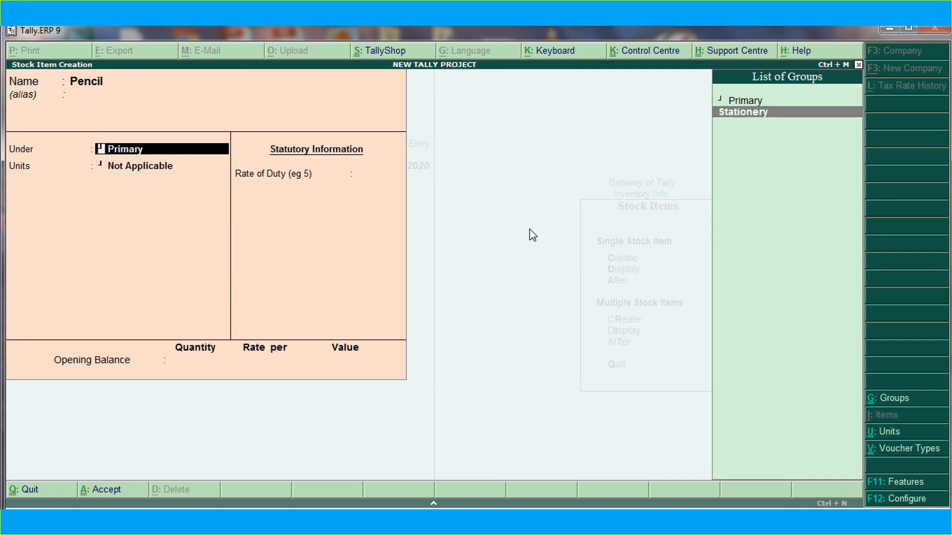
pyautogui.press('Return')
pyautogui.press('Down')
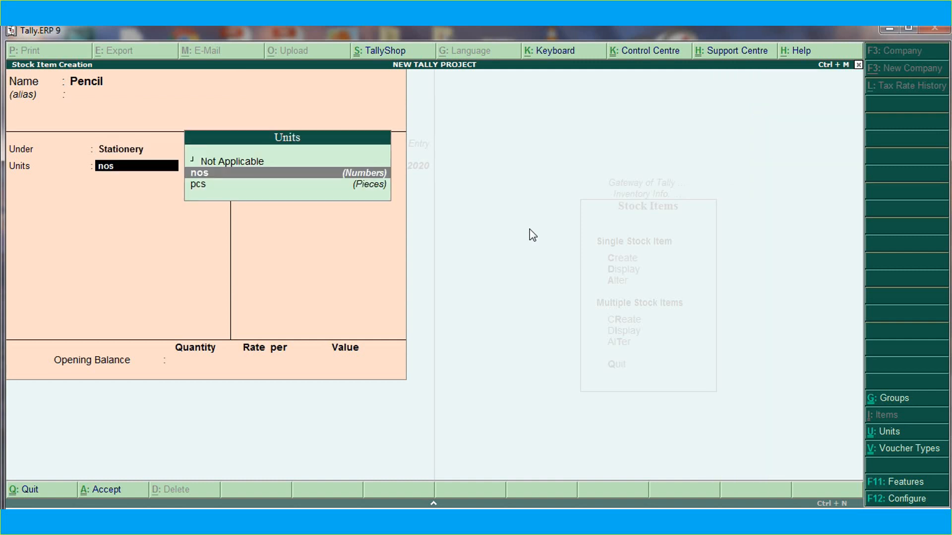
pyautogui.press('Return')
pyautogui.press('Return')
pyautogui.press('Return')
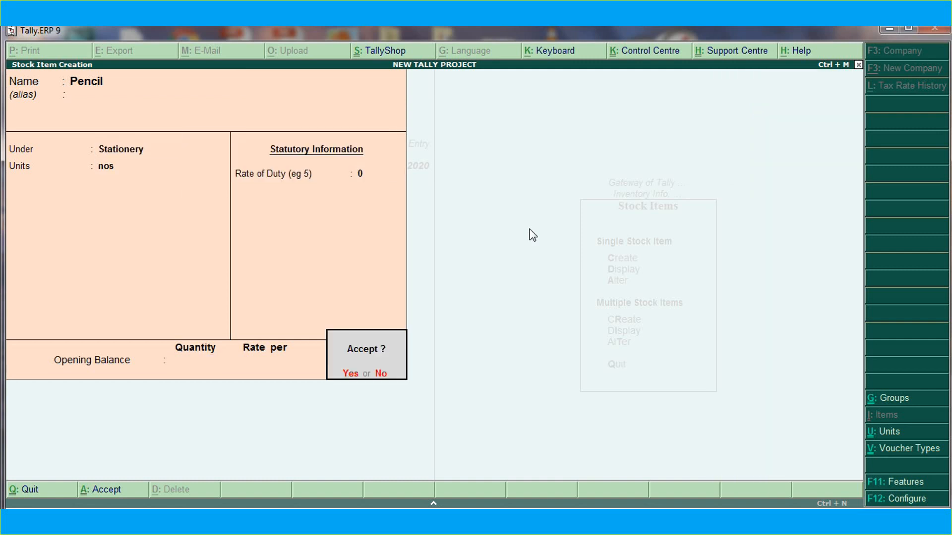
pyautogui.press('Return')
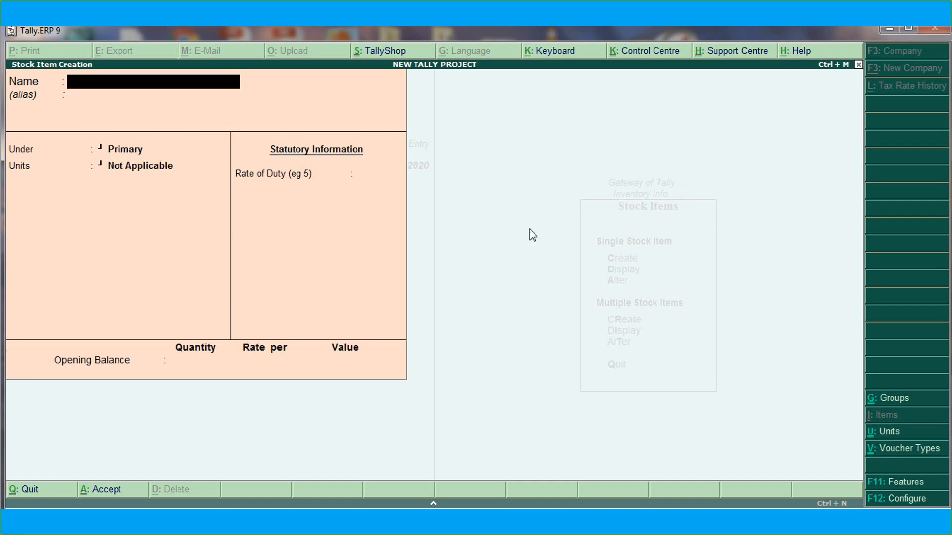
pyautogui.press('Escape')
pyautogui.press('Return')
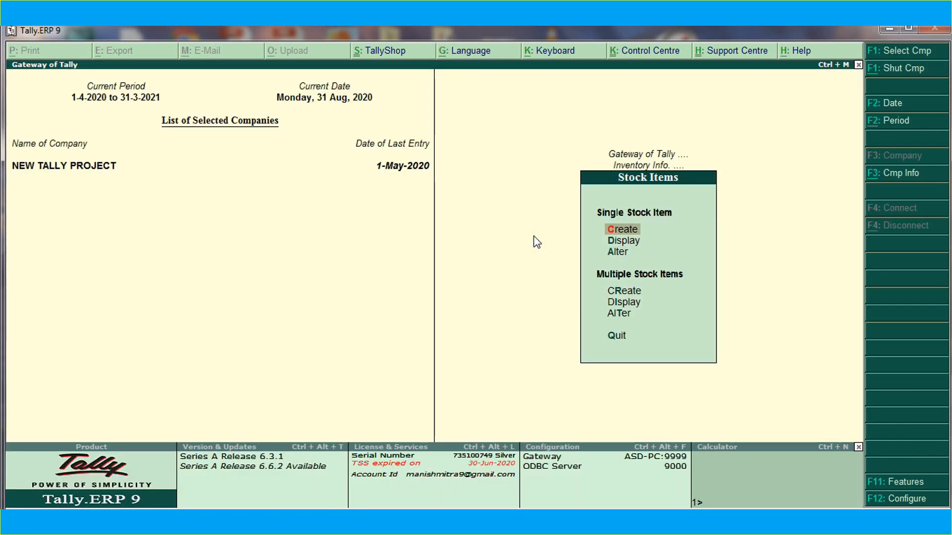
pyautogui.press('Escape')
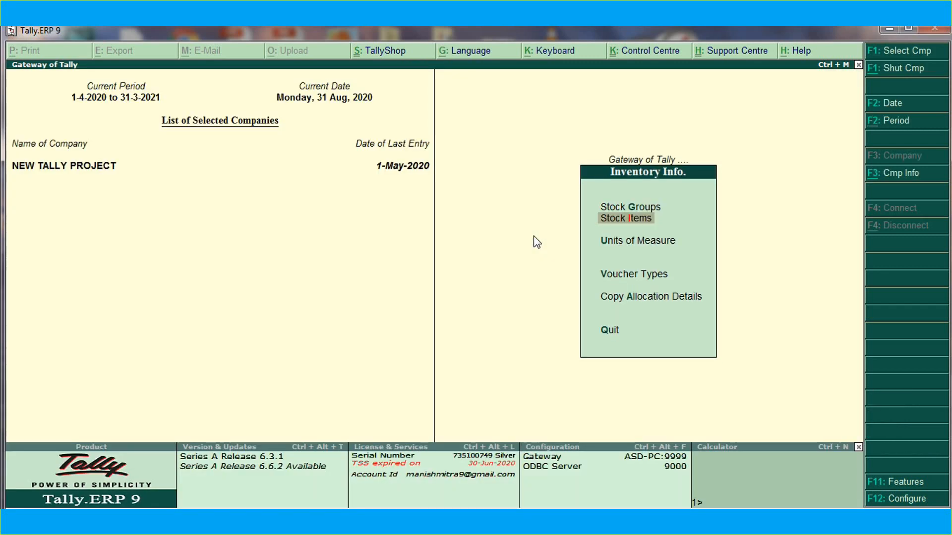
pyautogui.press('Escape')
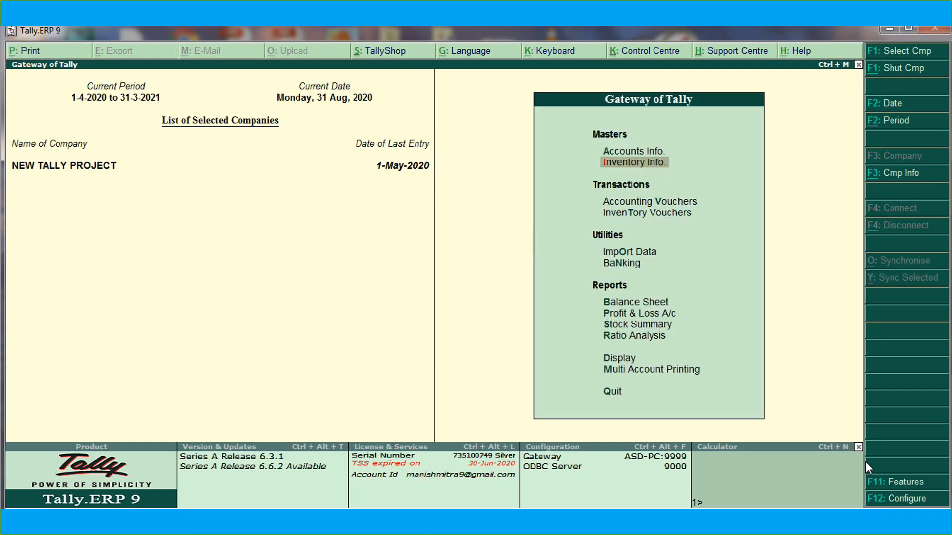
# - Enable Maintain multiple Godowns in the company's inventory features
pyautogui.click(881, 483)
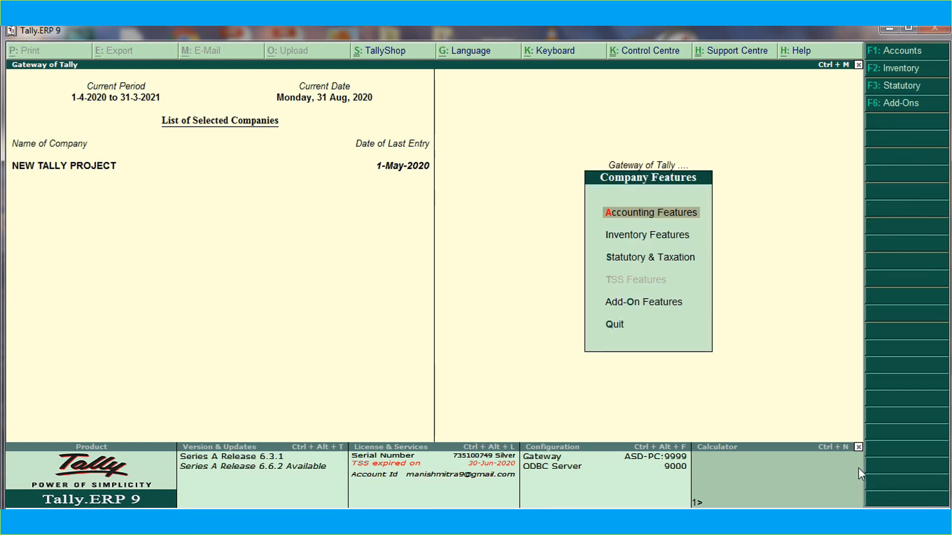
pyautogui.press('Down')
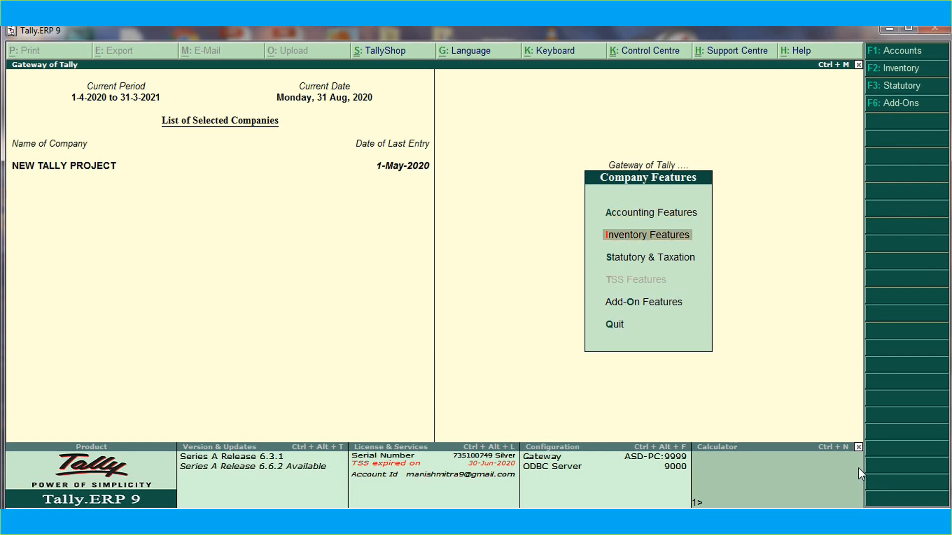
pyautogui.press('Return')
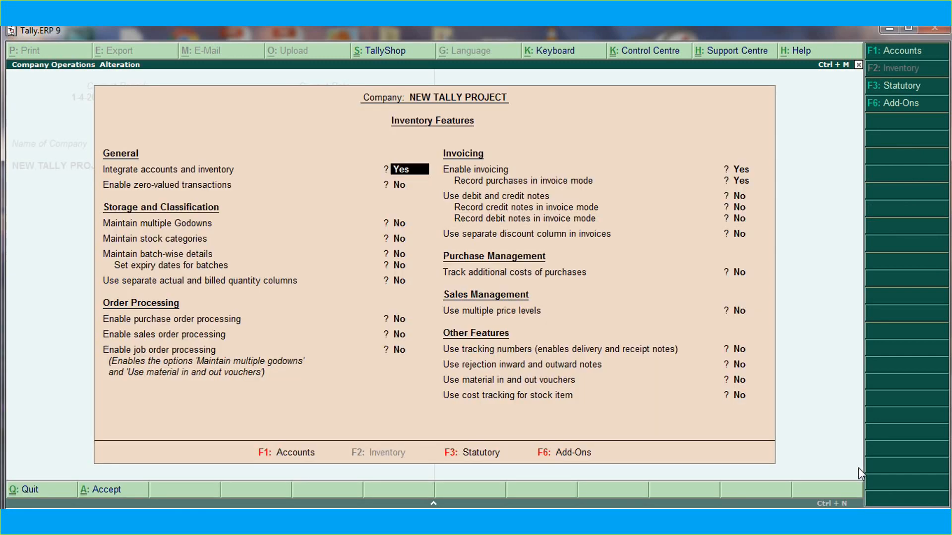
pyautogui.press('Return')
pyautogui.press('Return')
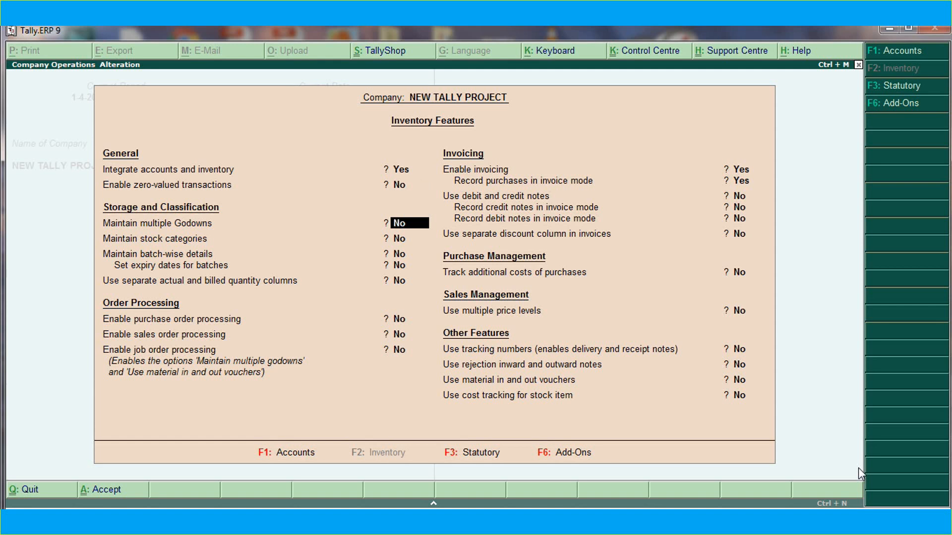
pyautogui.write('y')
pyautogui.press('Return')
# - Keep all remaining inventory features as they are, accept the feature settings and return to the Gateway
pyautogui.press('Return')
pyautogui.press('Return')
pyautogui.press('Return')
pyautogui.press('Return')
pyautogui.press('Return')
pyautogui.press('Return')
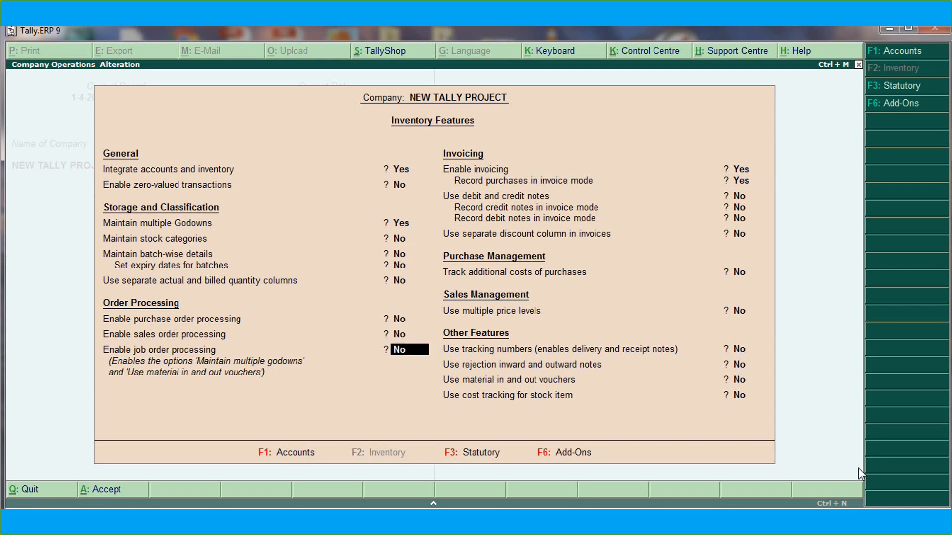
pyautogui.press('Return')
pyautogui.press('Return')
pyautogui.press('Return')
pyautogui.press('Return')
pyautogui.press('Return')
pyautogui.press('Return')
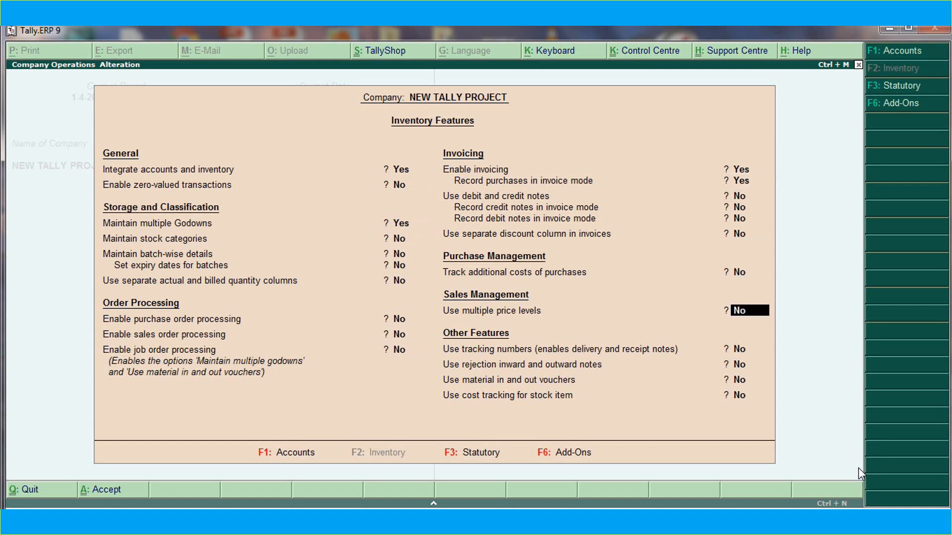
pyautogui.press('Return')
pyautogui.press('Return')
pyautogui.press('Return')
pyautogui.press('Return')
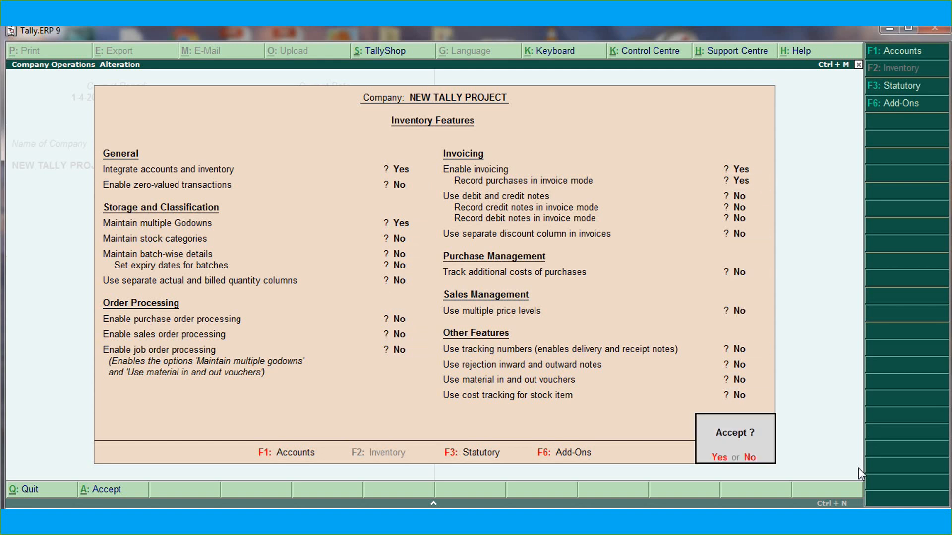
pyautogui.press('Return')
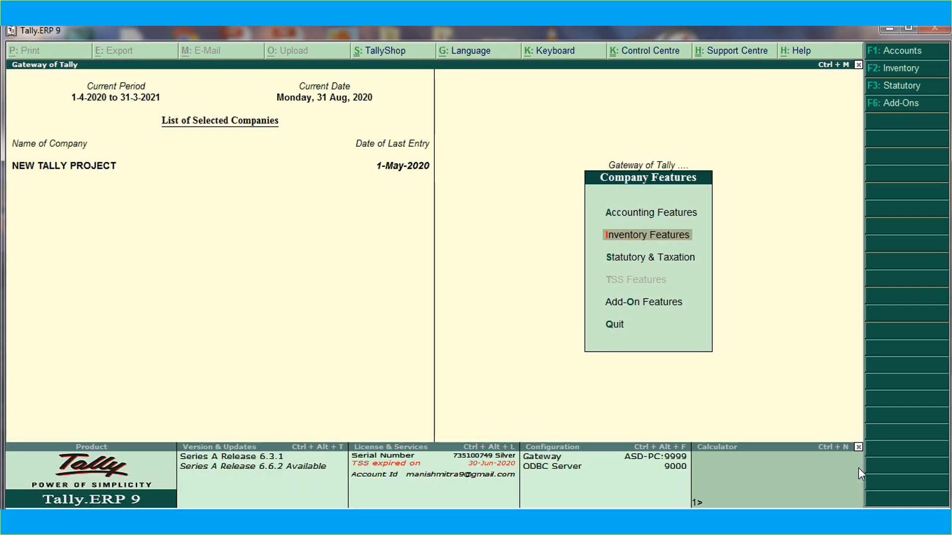
pyautogui.press('Escape')
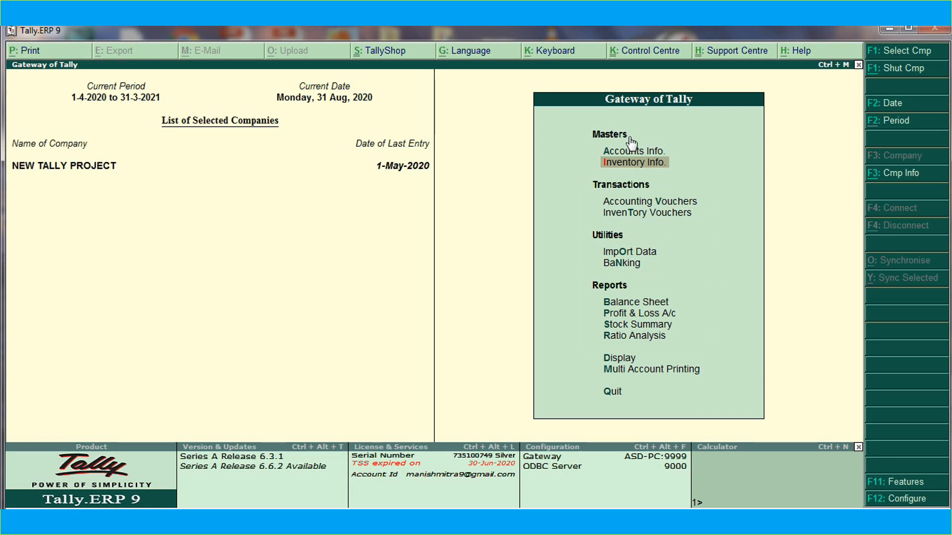
# - Check which godowns already exist for alteration in the company, and return to the Gateway without changing any
pyautogui.click(627, 163)
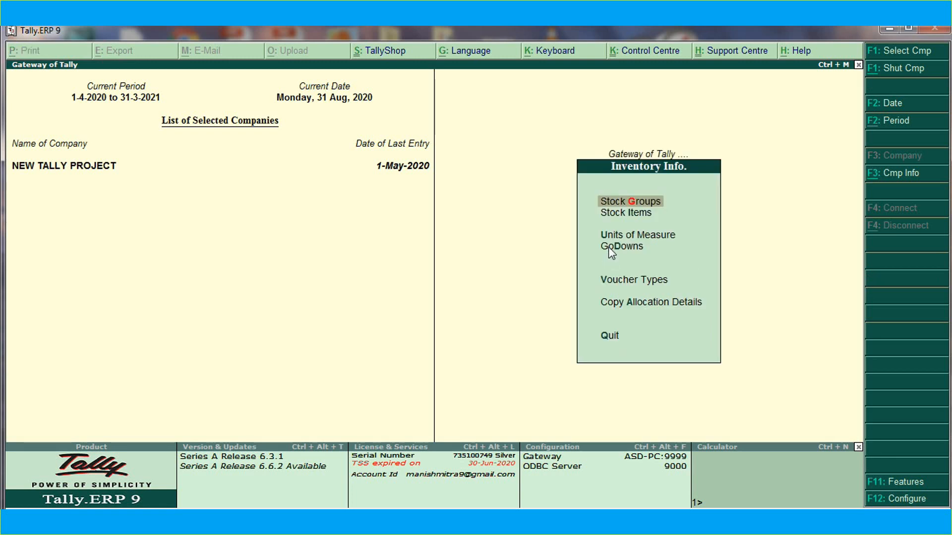
pyautogui.click(640, 246)
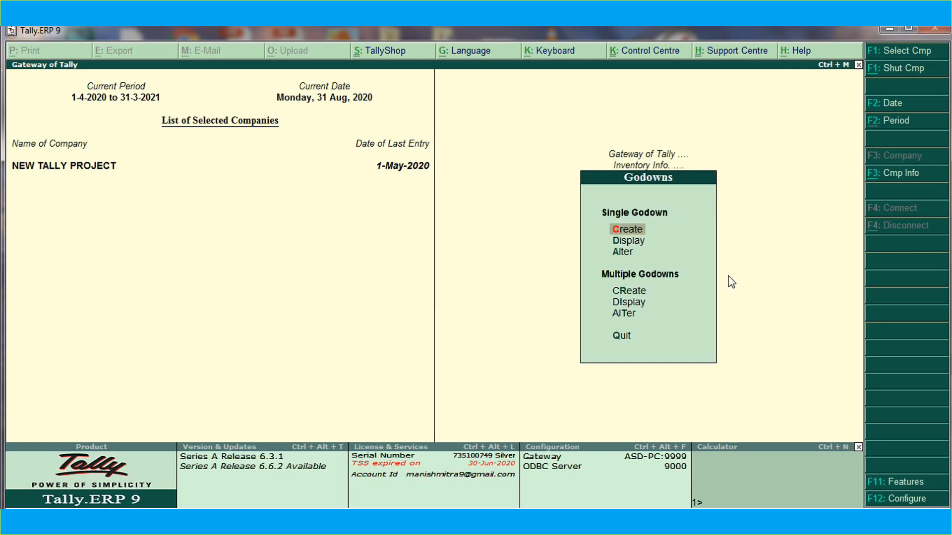
pyautogui.press('Down')
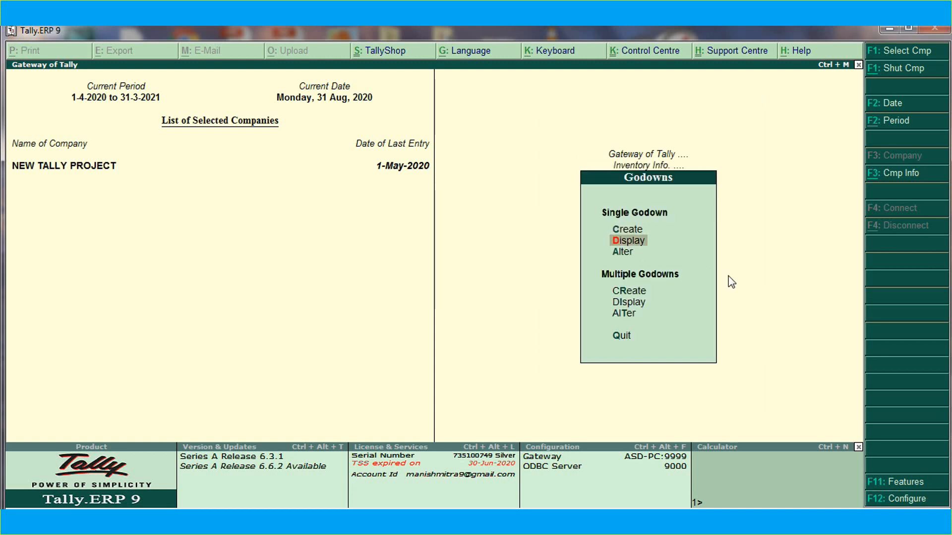
pyautogui.press('Down')
pyautogui.press('Return')
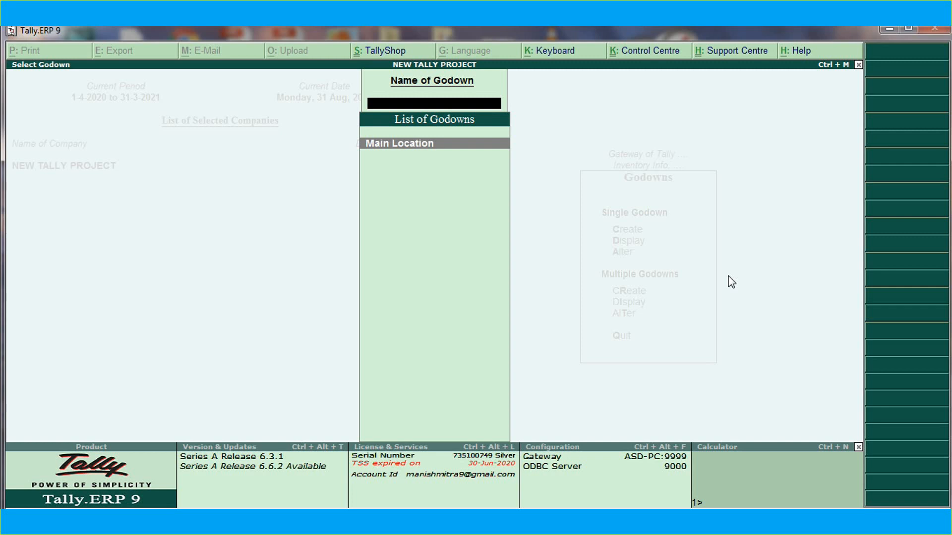
pyautogui.press('Escape')
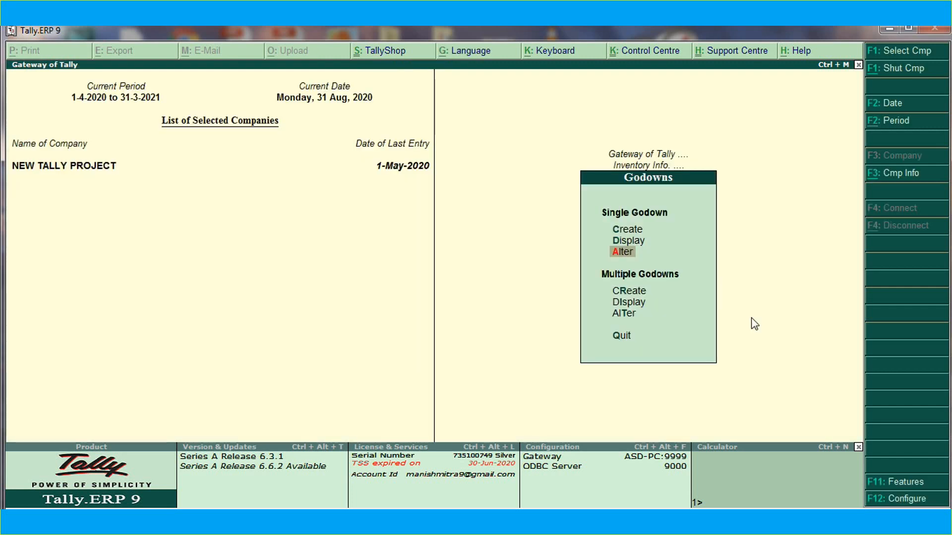
pyautogui.press('Escape')
pyautogui.press('Escape')
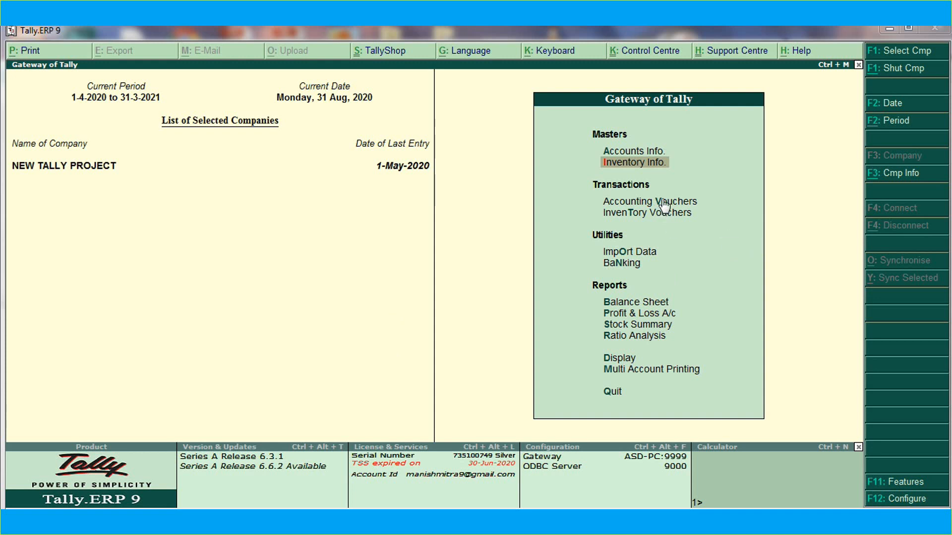
# - Create a single godown named Warehouse under Primary with both third-party stock options set to No, and return to the Gateway
pyautogui.click(658, 162)
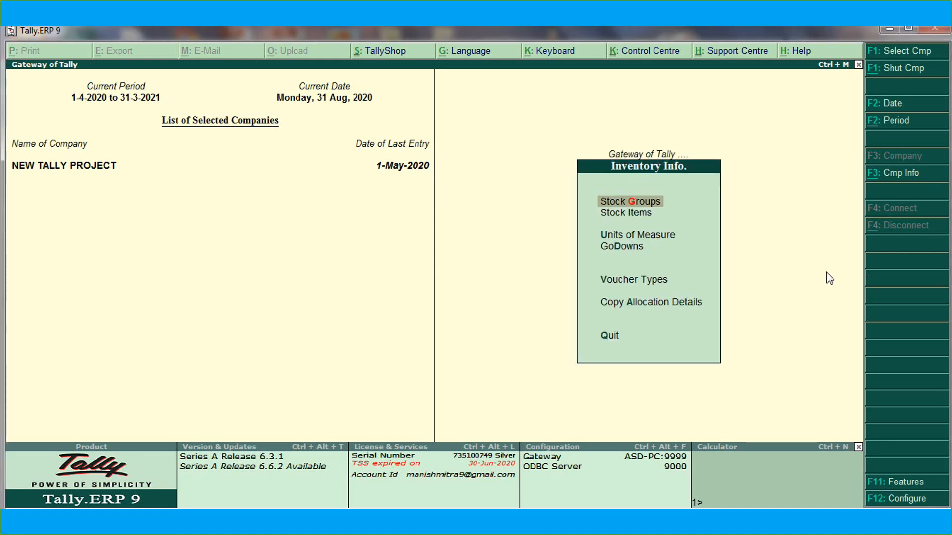
pyautogui.press('Down')
pyautogui.press('Down')
pyautogui.press('Down')
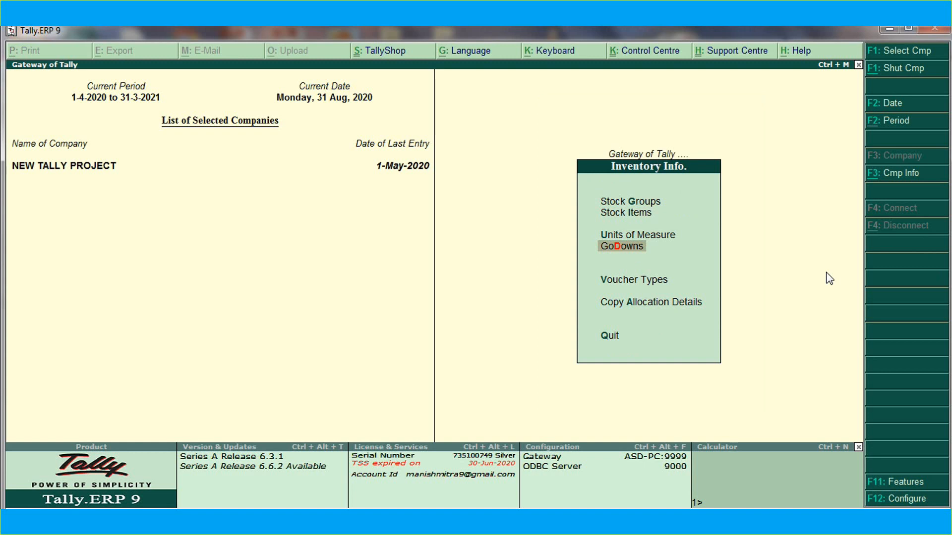
pyautogui.press('Return')
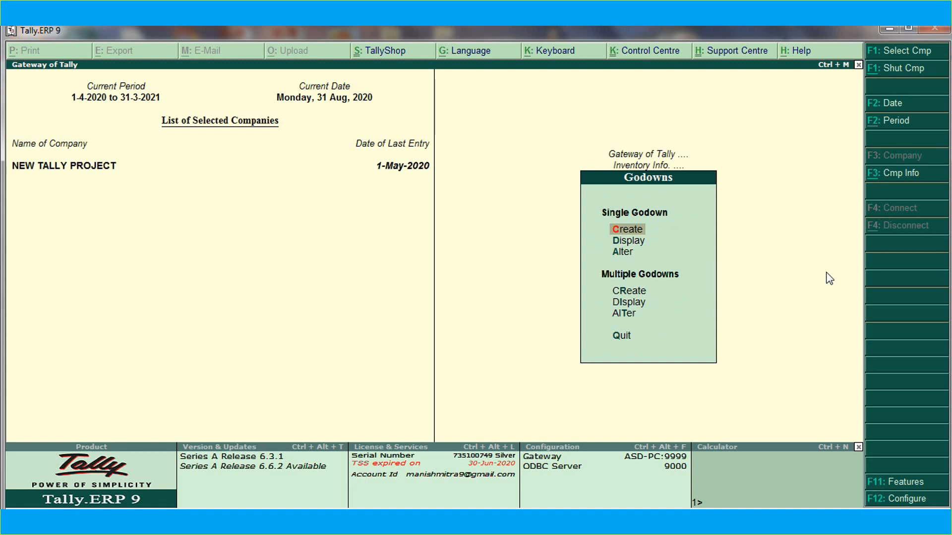
pyautogui.click(635, 231)
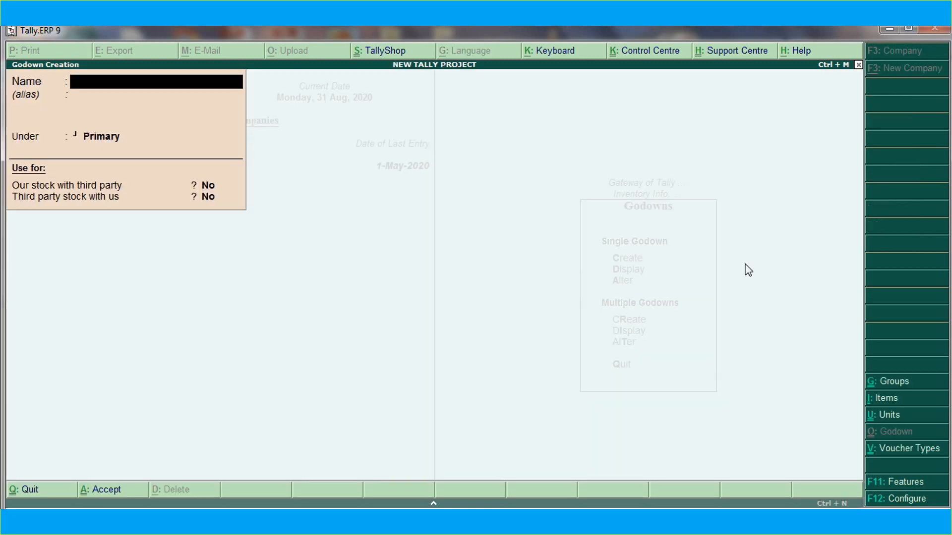
pyautogui.write('Warehouse')
pyautogui.press('Return')
pyautogui.press('Return')
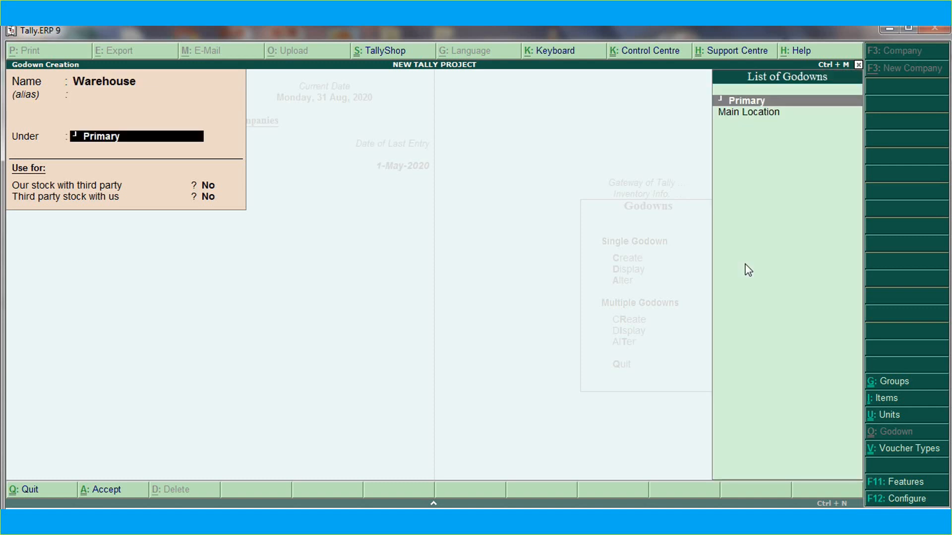
pyautogui.press('Return')
pyautogui.press('Return')
pyautogui.press('Return')
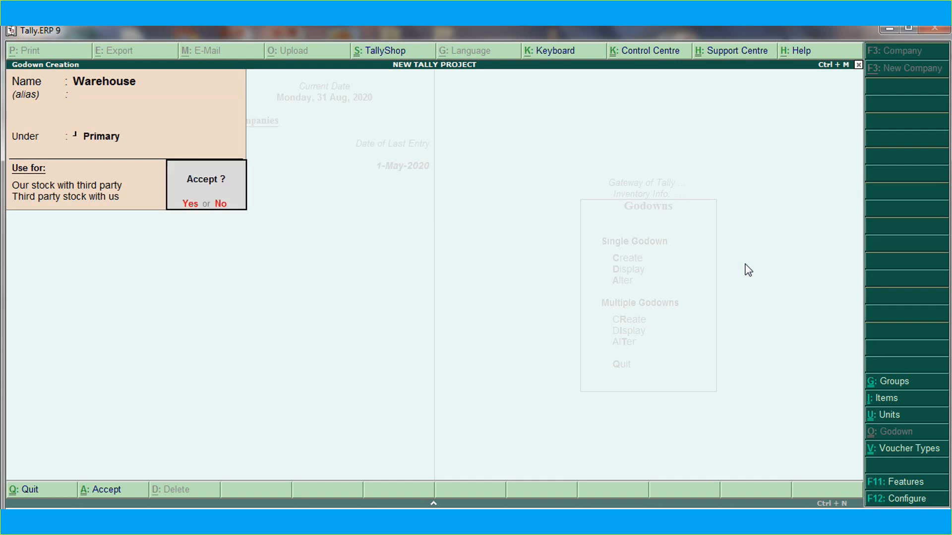
pyautogui.press('Return')
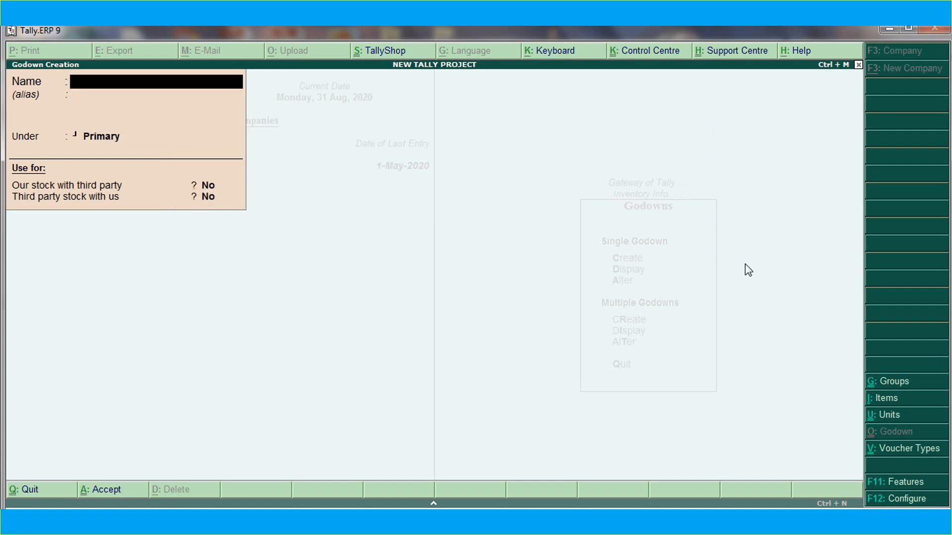
pyautogui.press('Escape')
pyautogui.press('Return')
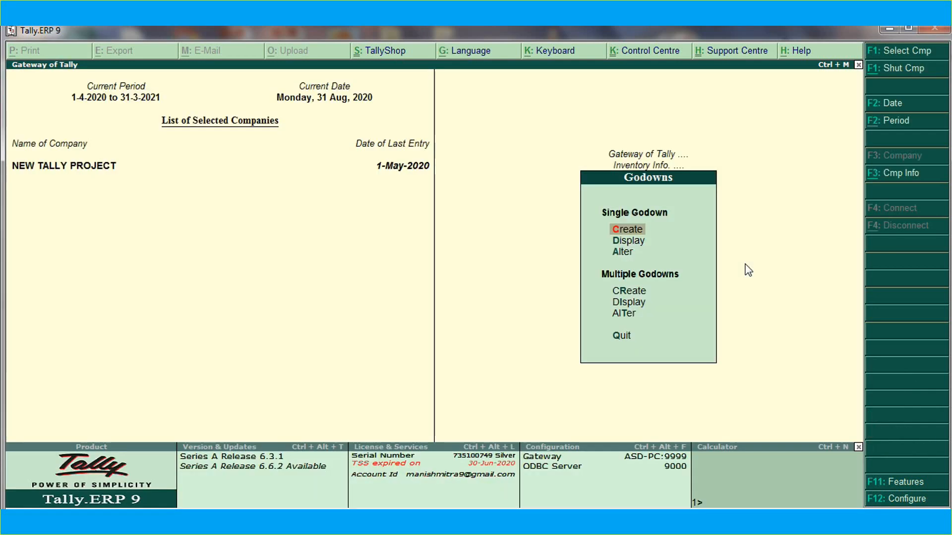
pyautogui.press('Escape')
pyautogui.press('Escape')
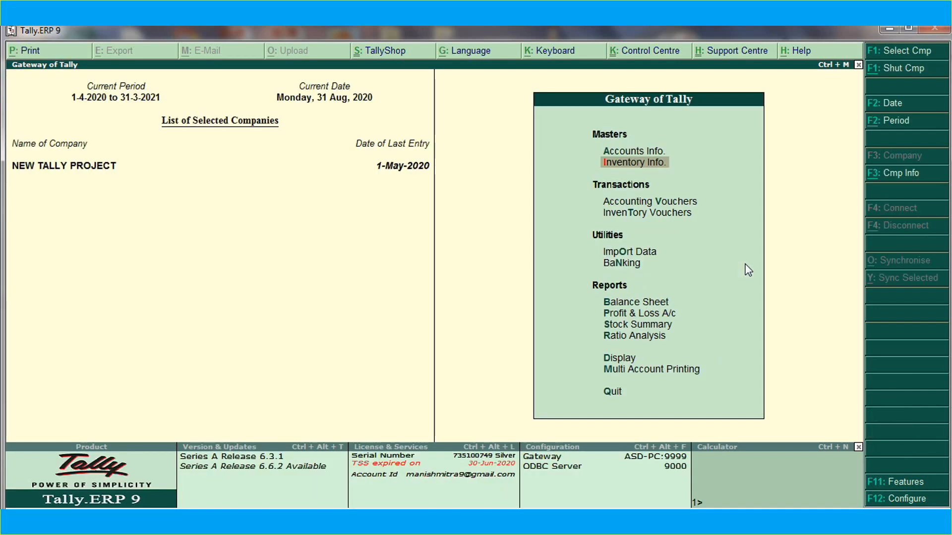
# - Start a purchase voucher dated 1-Jul-2020 with supplier invoice no. 122 and the same invoice date
pyautogui.click(665, 206)
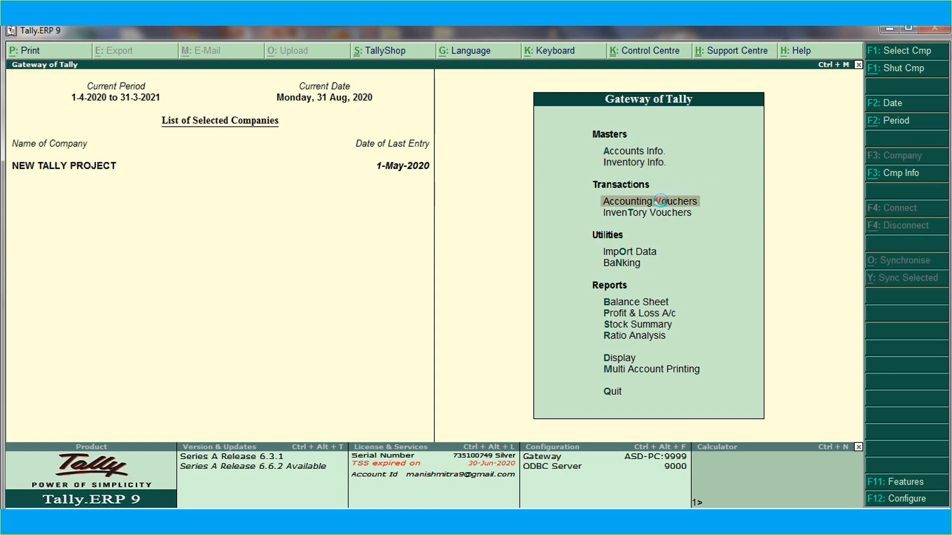
pyautogui.click(663, 207)
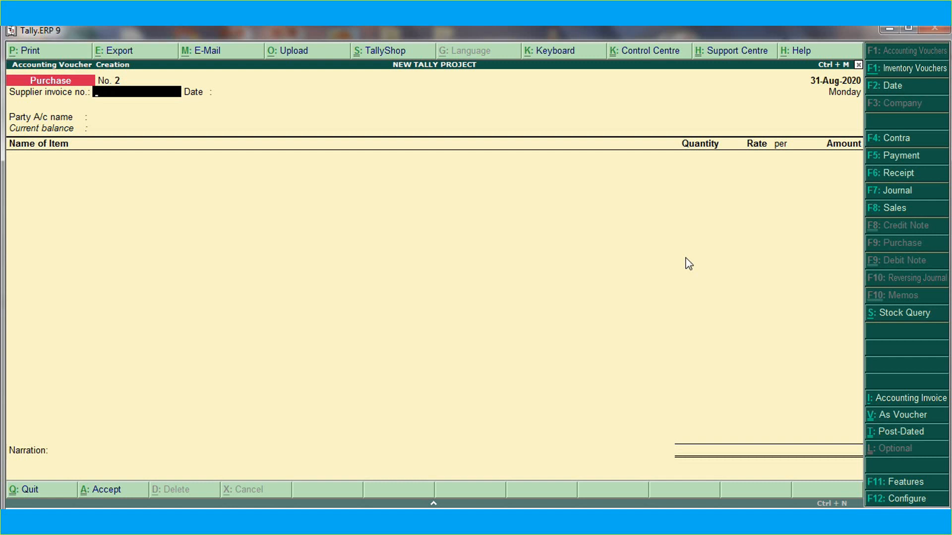
pyautogui.press('F2')
pyautogui.write('1-7')
pyautogui.press('Return')
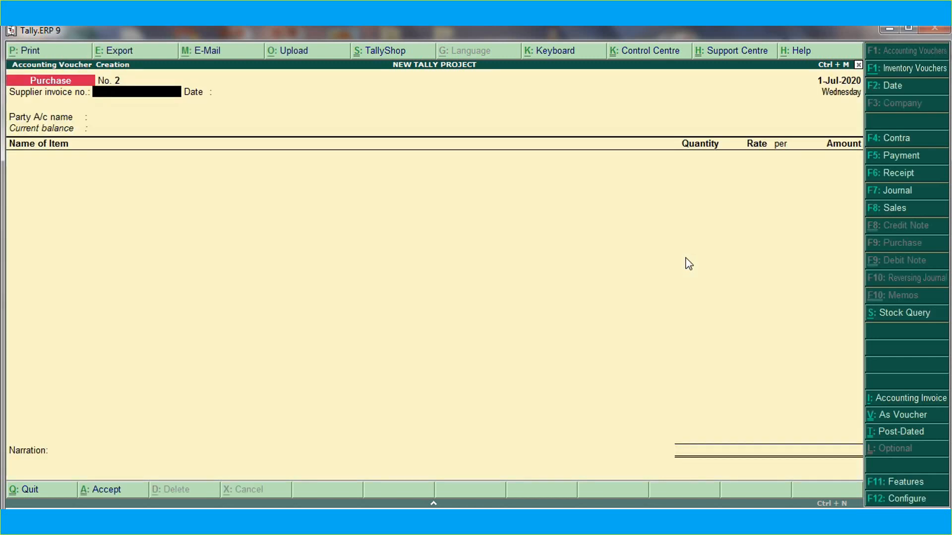
pyautogui.write('122')
pyautogui.press('Return')
pyautogui.press('Return')
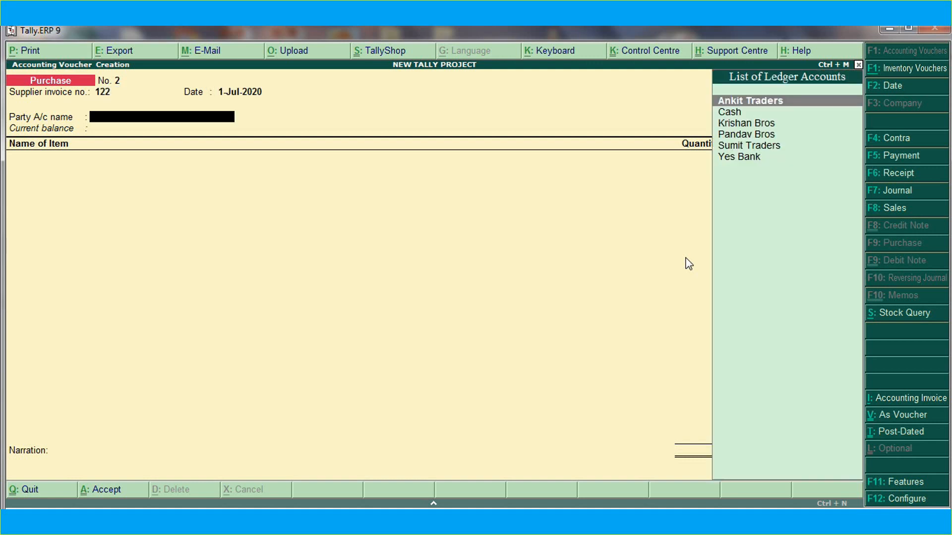
# - Choose Sumit Traders as the purchase voucher's party account and keep the supplier details as offered
pyautogui.press('Down')
pyautogui.press('Down')
pyautogui.press('Down')
pyautogui.press('Down')
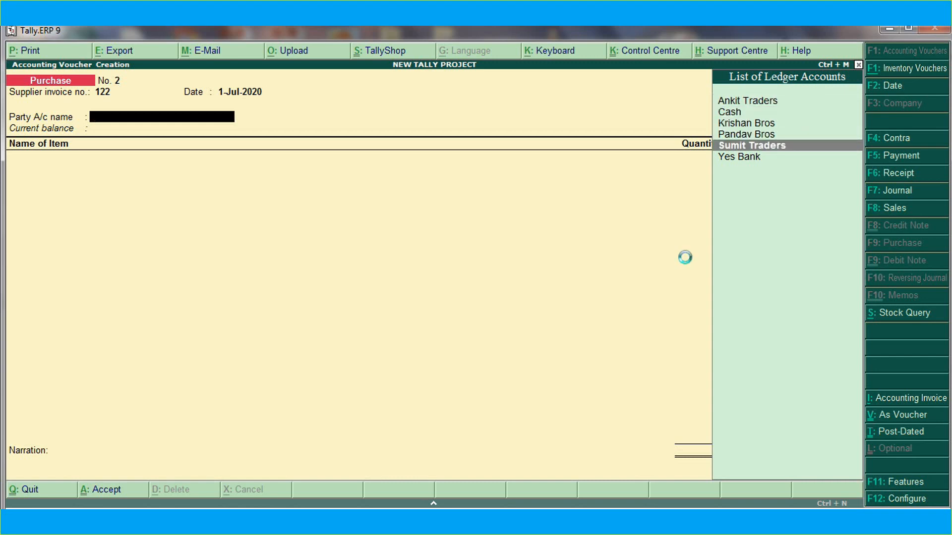
pyautogui.press('Return')
pyautogui.press('Return')
pyautogui.press('Return')
pyautogui.press('Return')
pyautogui.press('Return')
pyautogui.press('Return')
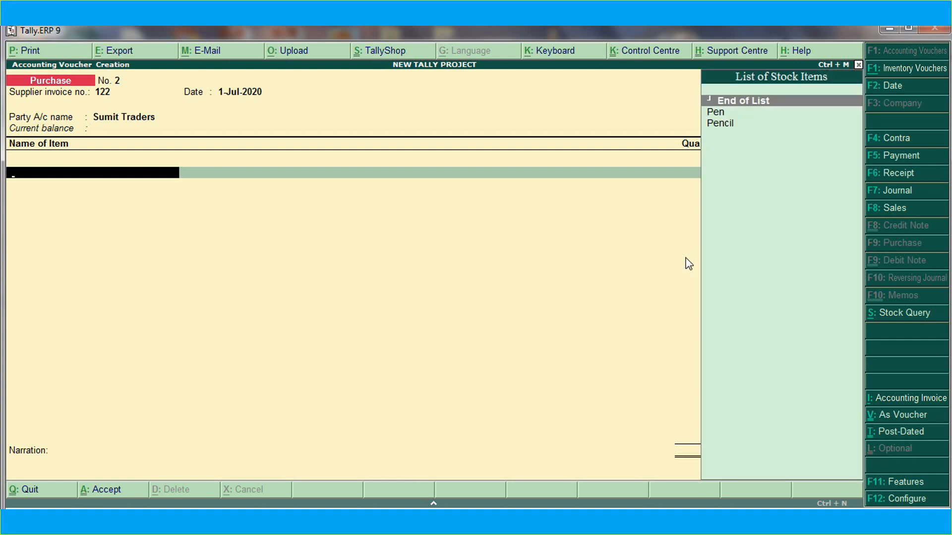
# - Add 1,000 nos of Pen at a rate of 40 to the purchase, allocated to the Warehouse godown and the Purchase ledger
pyautogui.press('Return')
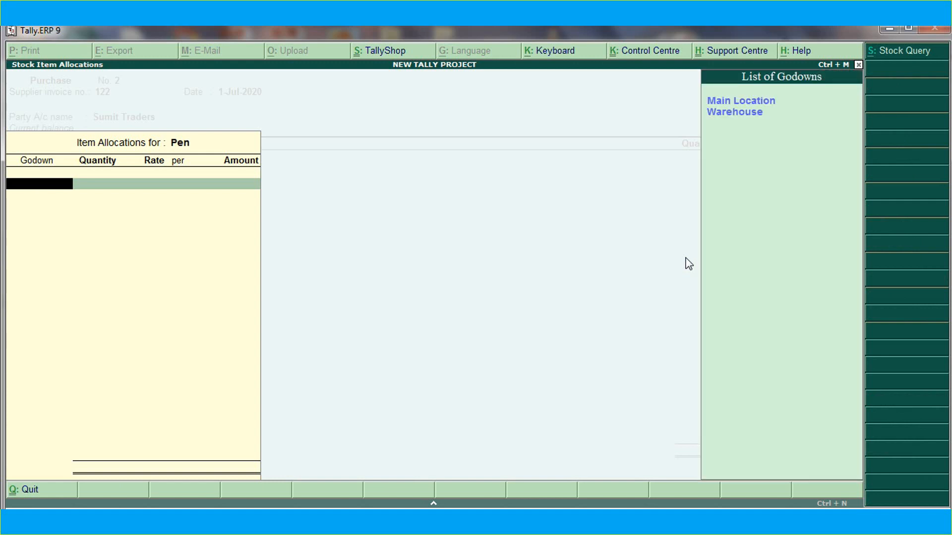
pyautogui.press('Down')
pyautogui.press('Return')
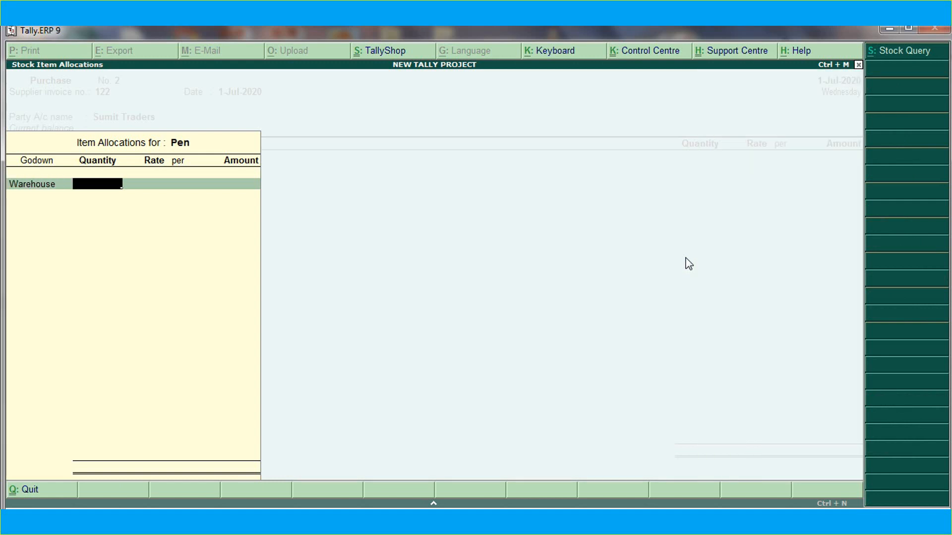
pyautogui.write('1000')
pyautogui.press('Return')
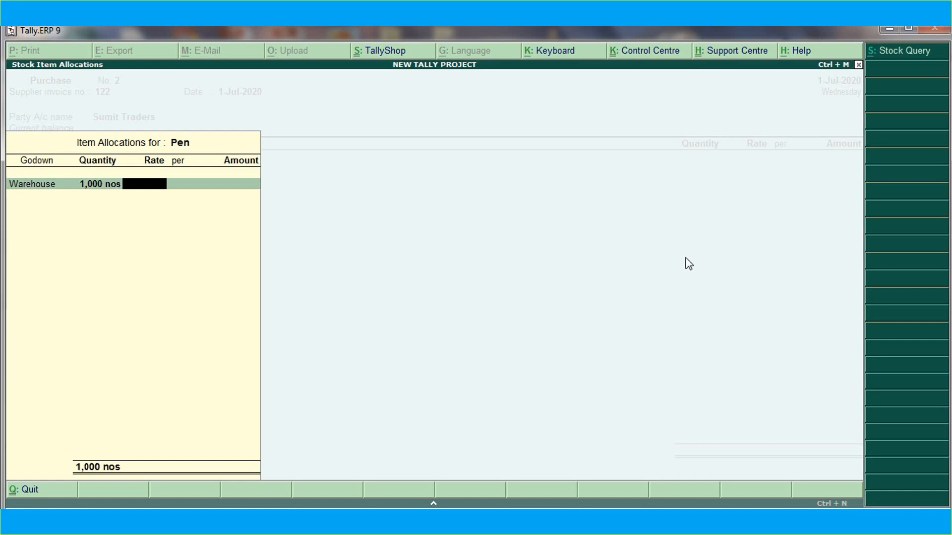
pyautogui.write('40')
pyautogui.press('Return')
pyautogui.press('Return')
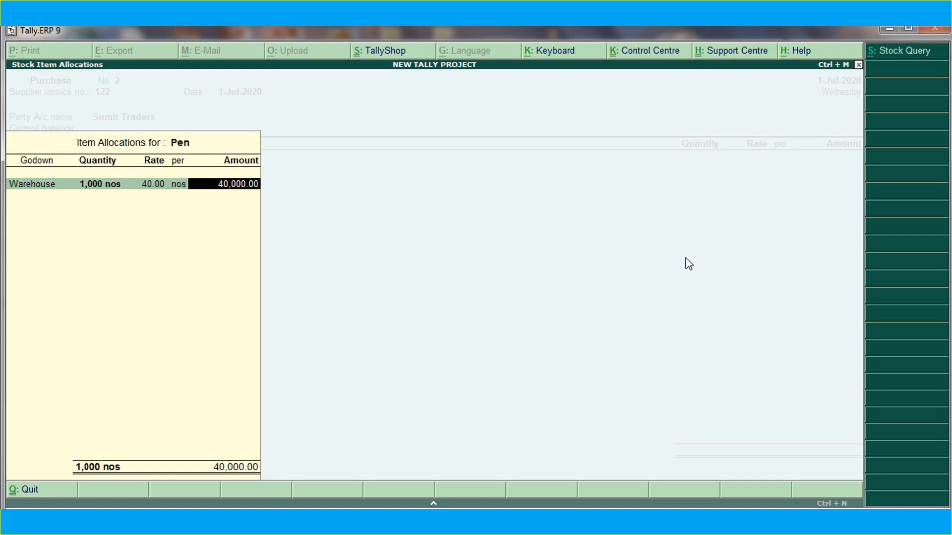
pyautogui.press('Return')
pyautogui.press('Return')
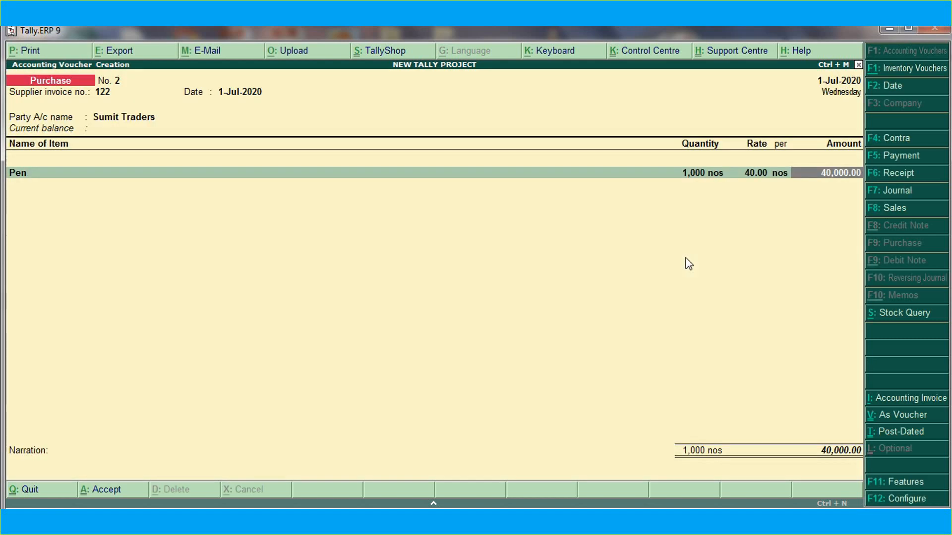
pyautogui.press('Return')
pyautogui.press('Return')
pyautogui.press('Return')
pyautogui.press('Return')
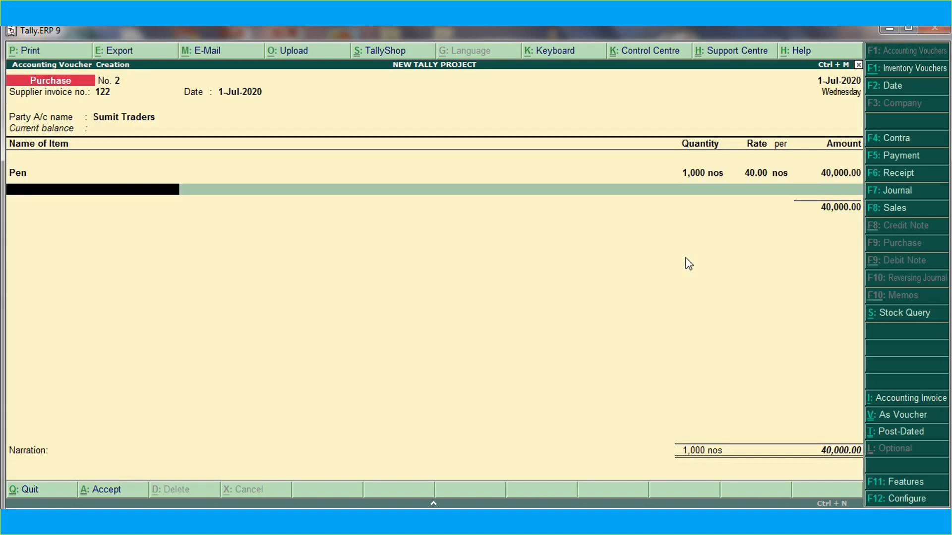
# - Add 1,000 nos of Pencil at a rate of 20 to the purchase, allocated to the Warehouse godown and the Purchase ledger
pyautogui.press('Down')
pyautogui.press('Down')
pyautogui.press('Return')
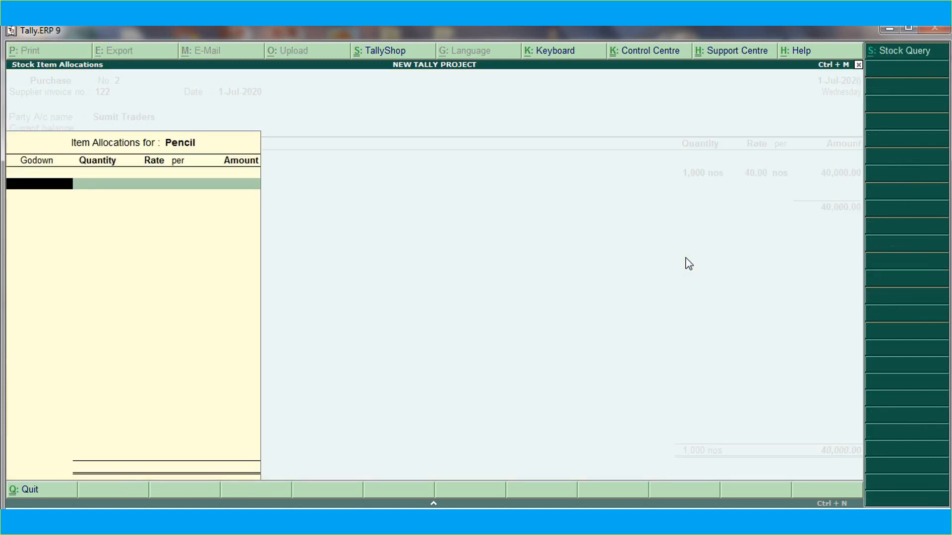
pyautogui.press('Down')
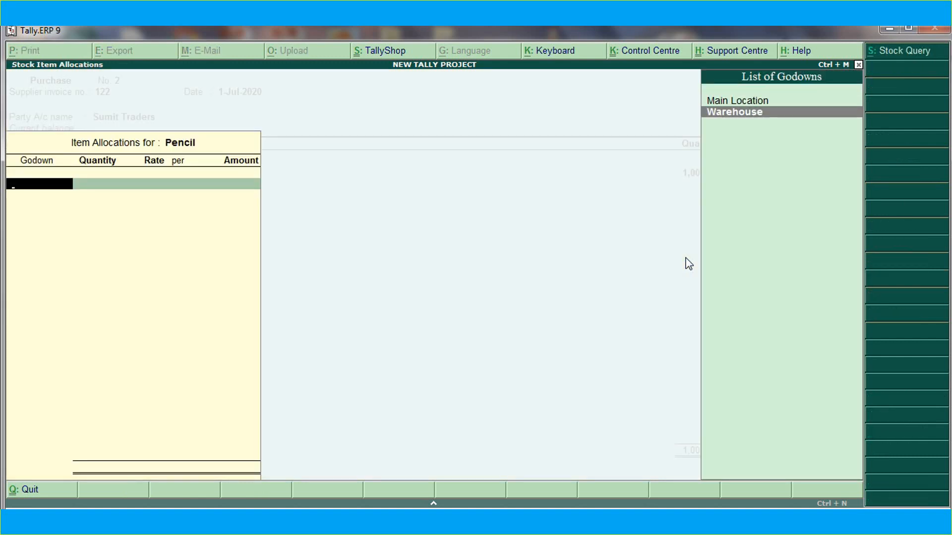
pyautogui.press('Return')
pyautogui.write('1000')
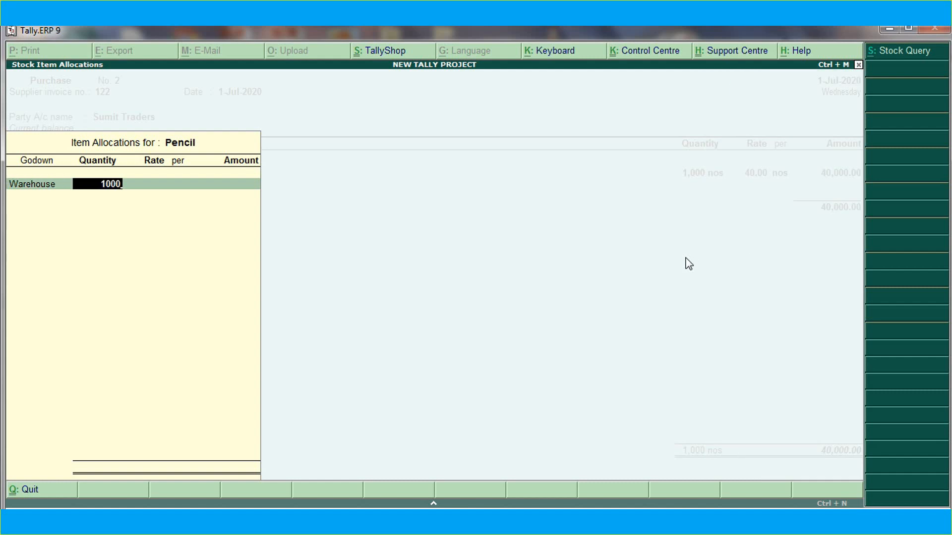
pyautogui.press('Return')
pyautogui.write('20')
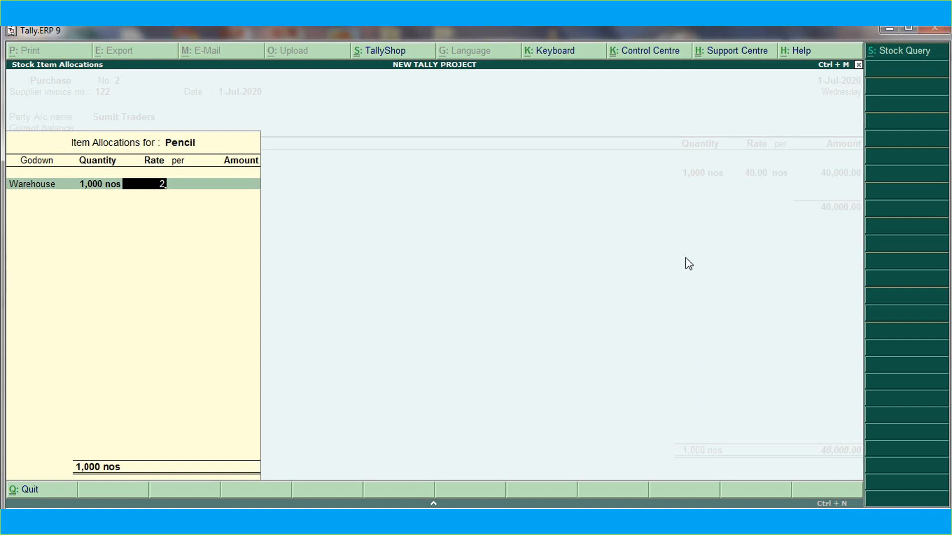
pyautogui.press('Return')
pyautogui.press('Return')
pyautogui.press('Return')
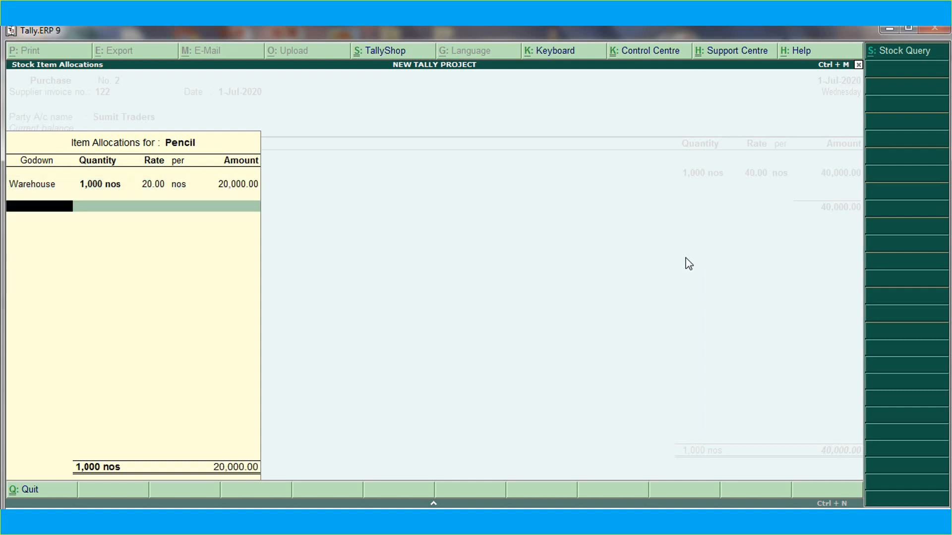
pyautogui.press('Return')
pyautogui.press('Return')
pyautogui.press('Return')
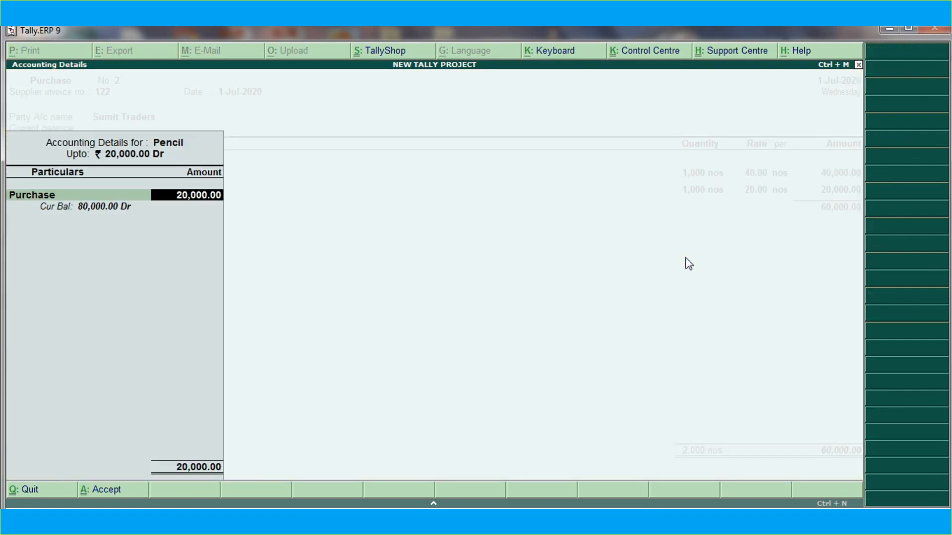
pyautogui.press('Return')
# - End the item list, assign the full amount to New Ref 122 for Sumit Traders, and save the purchase voucher without a narration
pyautogui.press('Return')
pyautogui.press('Return')
pyautogui.press('Return')
pyautogui.press('Return')
pyautogui.press('Return')
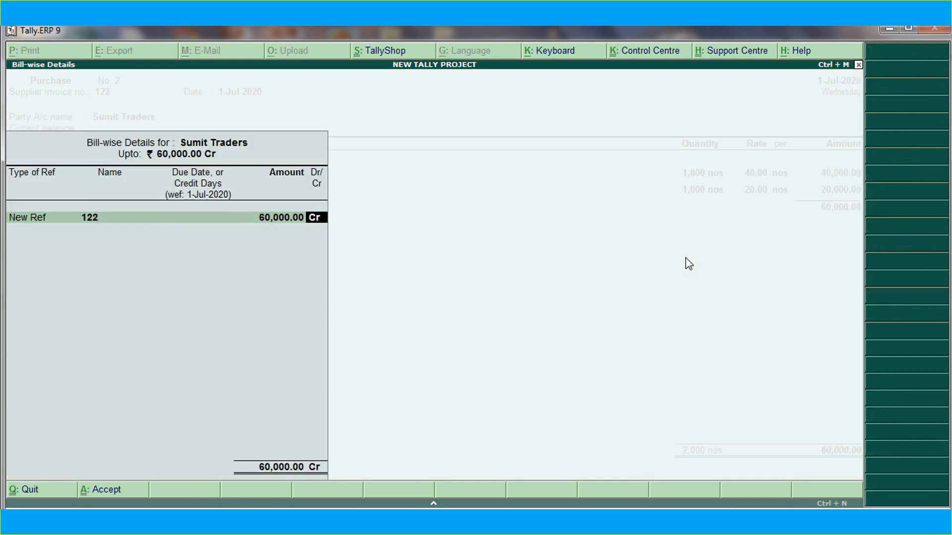
pyautogui.press('Return')
pyautogui.press('Return')
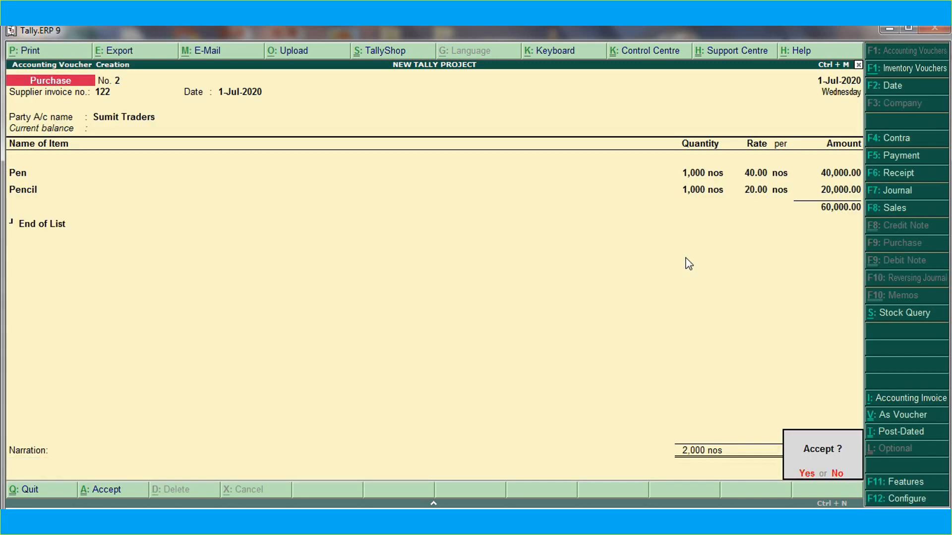
pyautogui.press('Return')
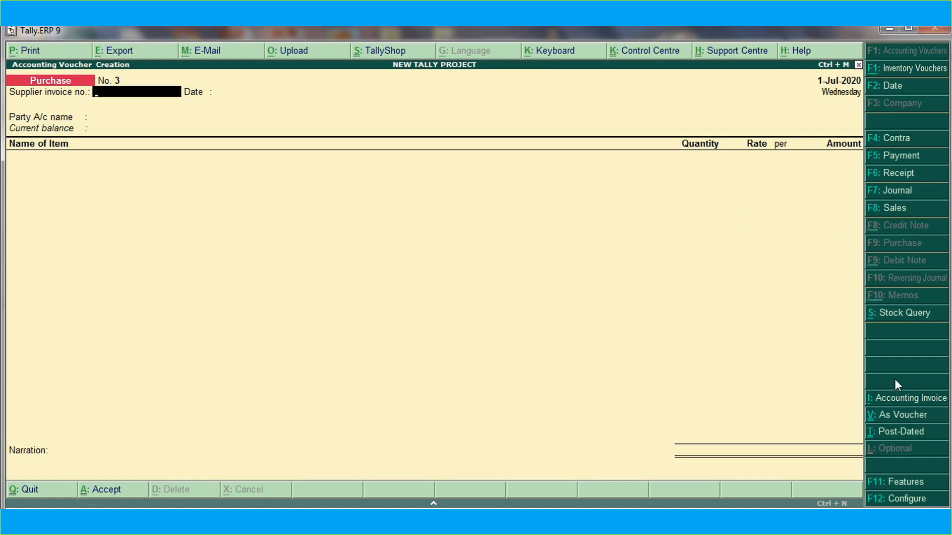
# - Start a sales voucher with no reference number and Ankit Traders as the party account
pyautogui.click(894, 209)
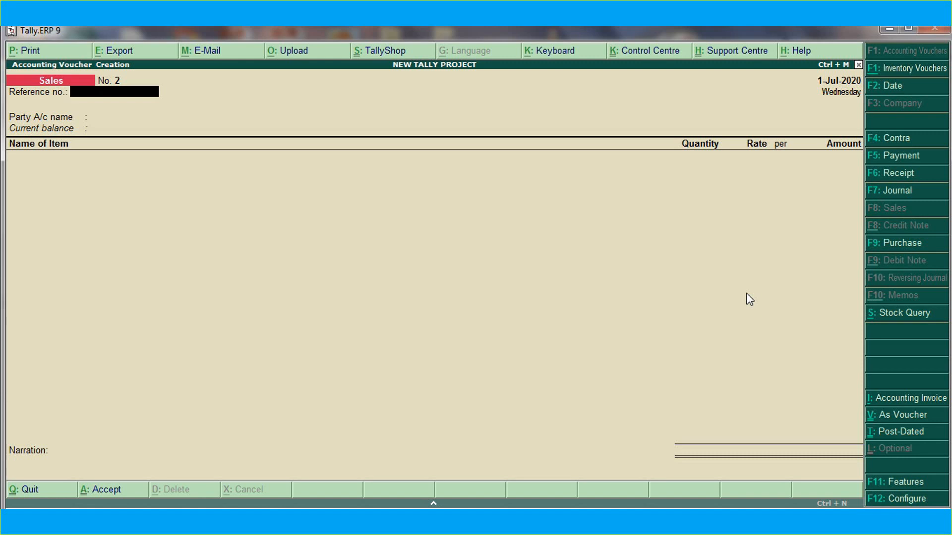
pyautogui.press('Return')
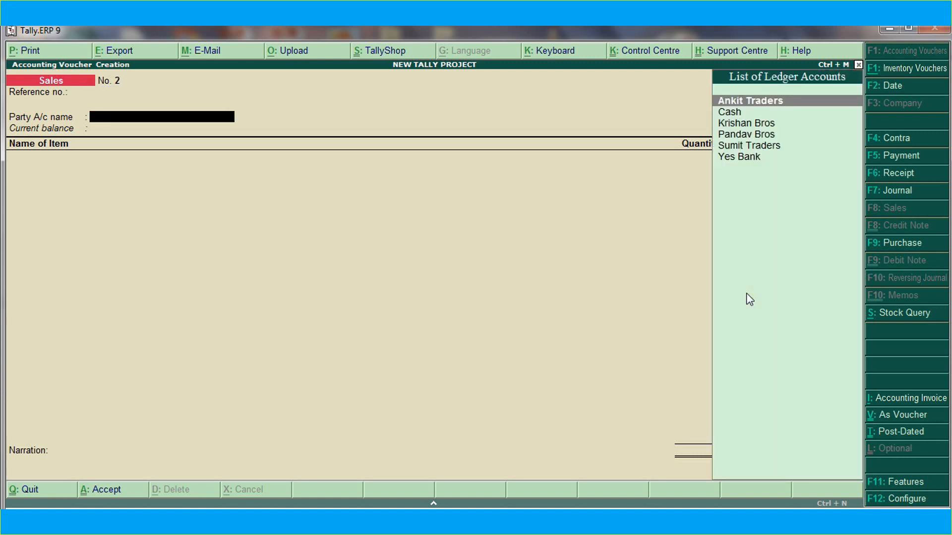
pyautogui.press('Down')
pyautogui.press('Up')
pyautogui.press('Return')
# - Leave the despatch and order details blank and accept Ankit Traders, Uttar Pradesh, as the buyer's details
pyautogui.press('Return')
pyautogui.press('Return')
pyautogui.press('Return')
pyautogui.press('Return')
pyautogui.press('Return')
pyautogui.press('Return')
pyautogui.press('Return')
pyautogui.press('Return')
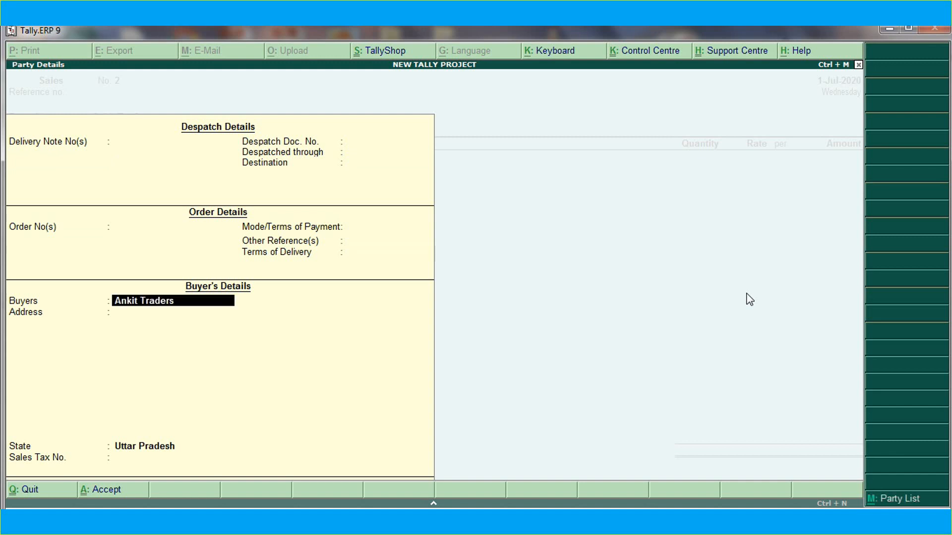
pyautogui.press('Return')
pyautogui.press('Return')
pyautogui.press('Return')
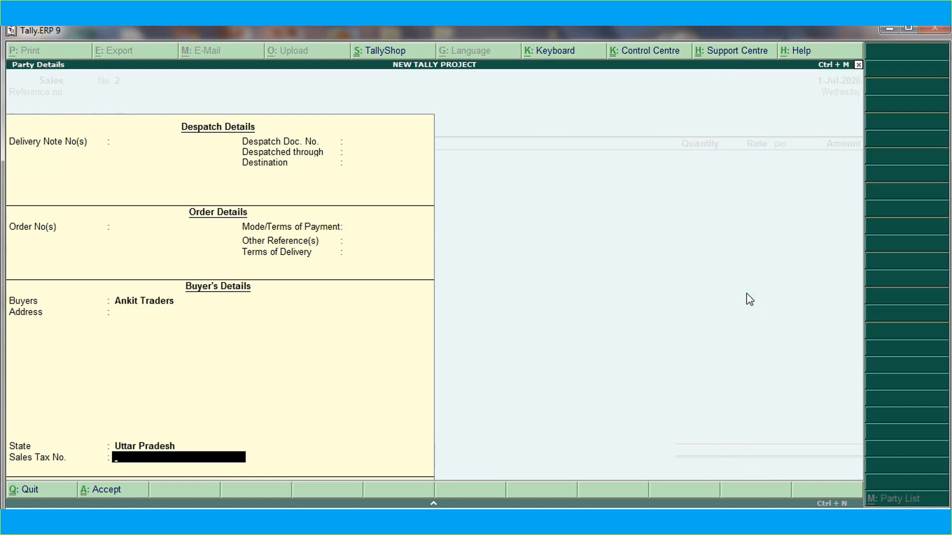
pyautogui.press('Return')
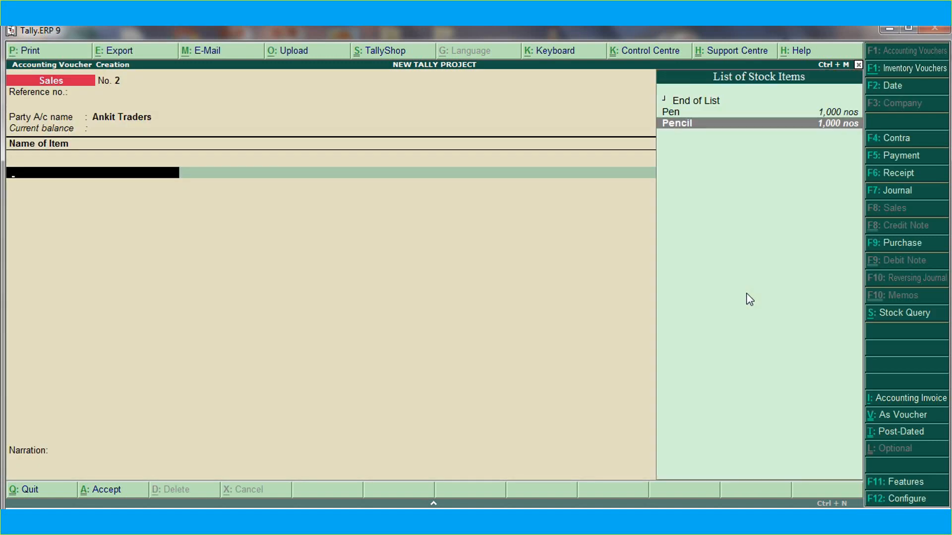
# - Add 1,000 nos of Pen at a rate of 70 to the sale, allocated from the Warehouse godown
pyautogui.press('Return')
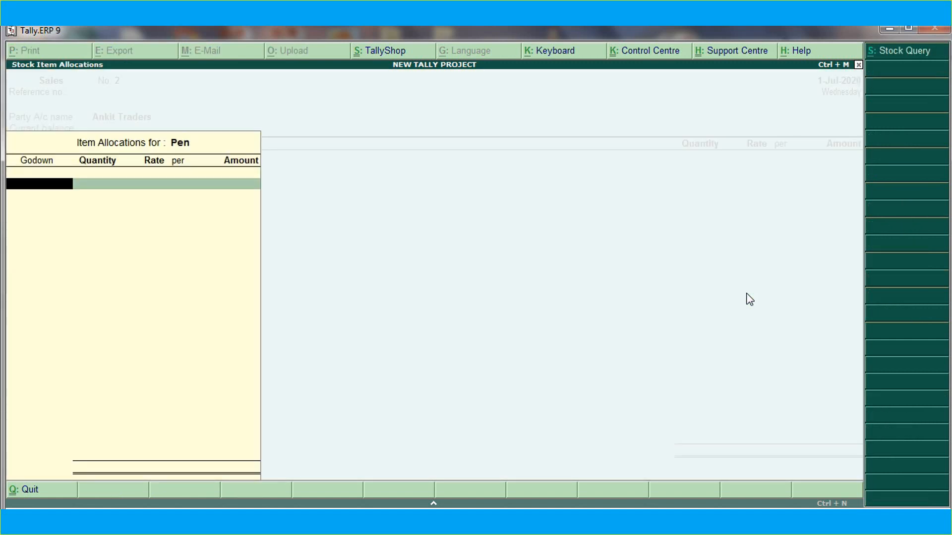
pyautogui.press('Down')
pyautogui.press('Return')
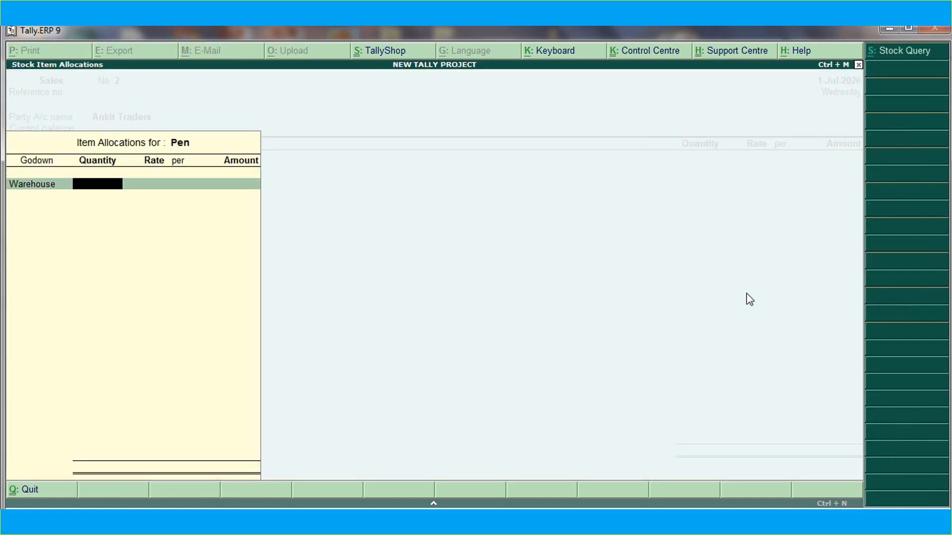
pyautogui.write('1000')
pyautogui.press('Return')
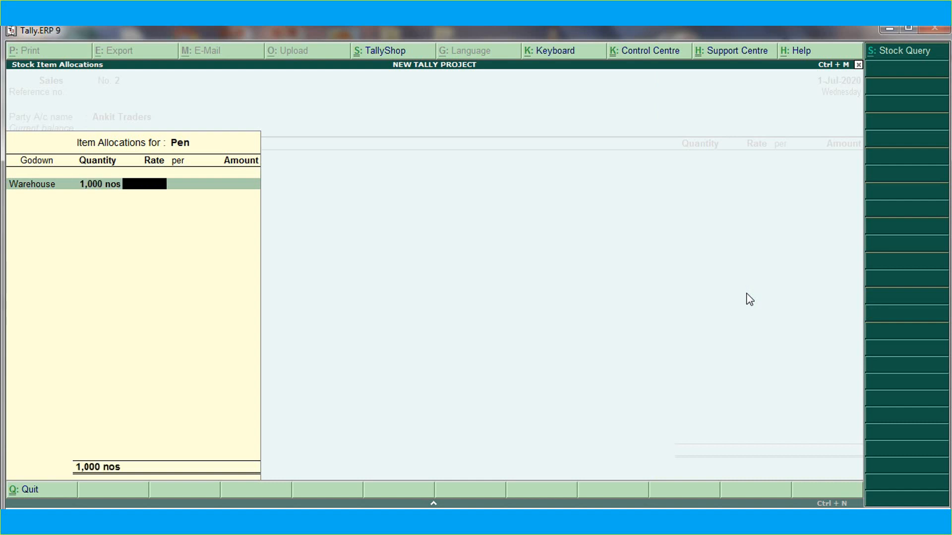
pyautogui.write('70')
pyautogui.press('Return')
pyautogui.press('Return')
pyautogui.press('Return')
pyautogui.press('Return')
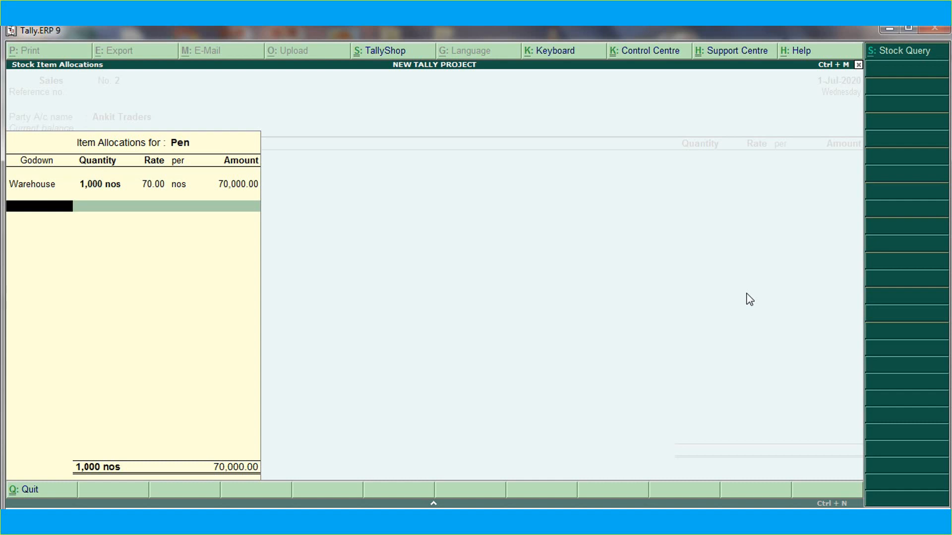
pyautogui.press('Return')
pyautogui.press('Return')
pyautogui.press('Return')
pyautogui.press('Return')
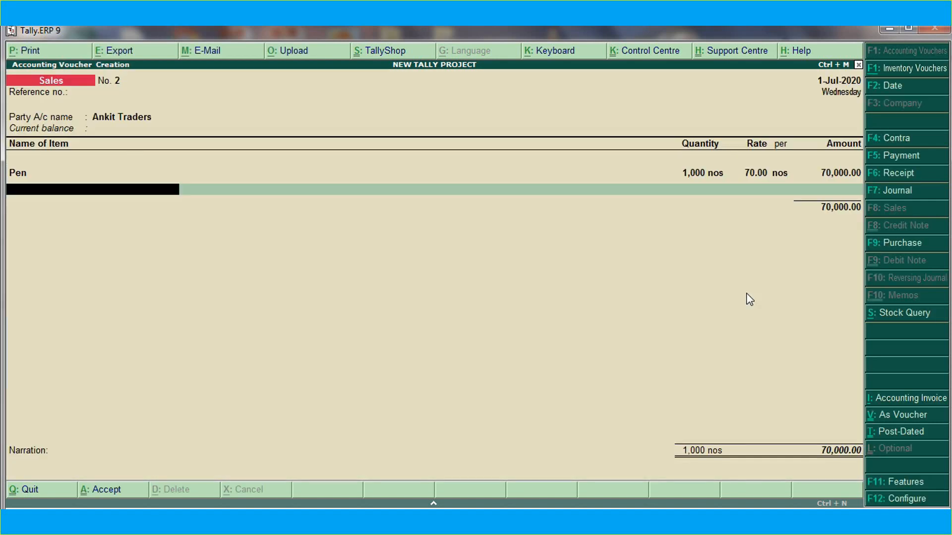
# - Add 1,000 nos of Pencil at a rate of 50 to the sale, allocated from the Warehouse godown
pyautogui.press('Down')
pyautogui.press('Down')
pyautogui.press('Return')
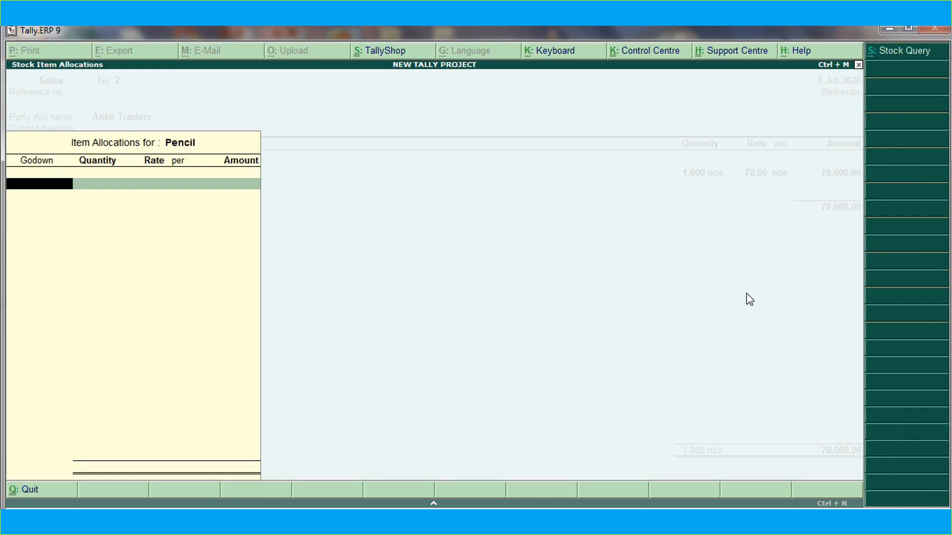
pyautogui.press('Down')
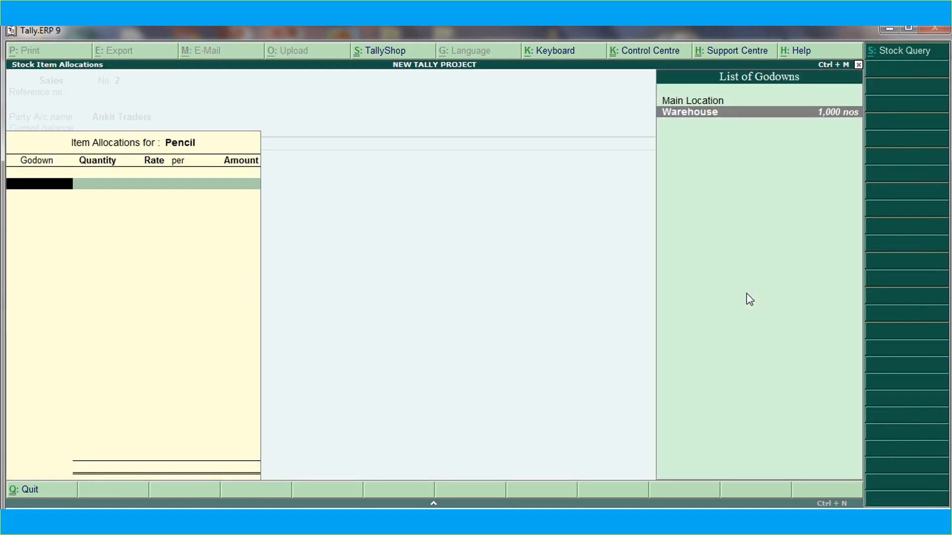
pyautogui.press('Return')
pyautogui.write('1000')
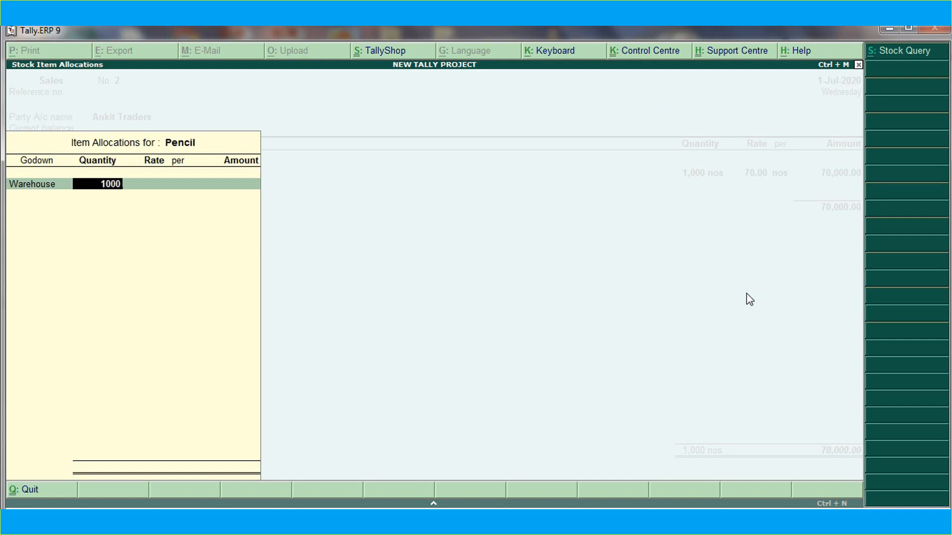
pyautogui.press('Return')
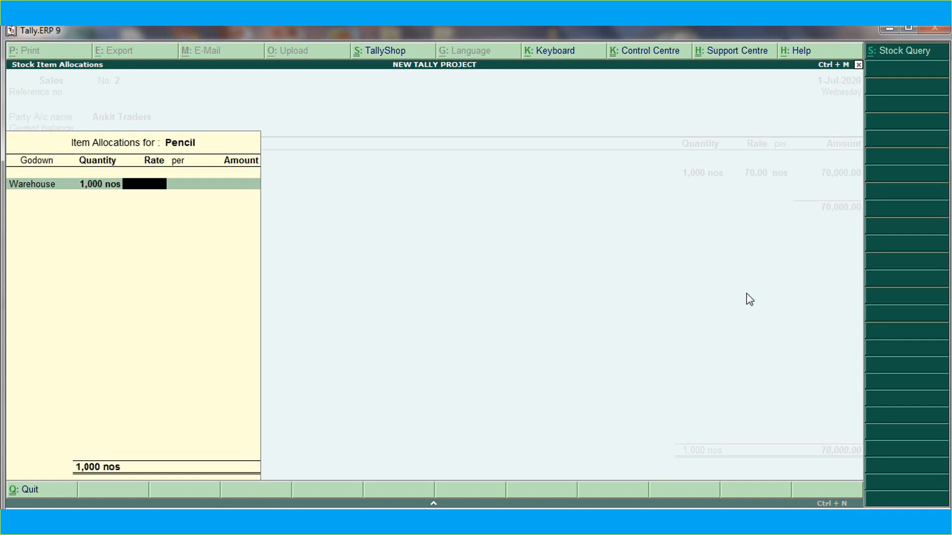
pyautogui.write('50')
pyautogui.press('Return')
pyautogui.press('Return')
pyautogui.press('Return')
pyautogui.press('Return')
pyautogui.press('Return')
pyautogui.press('Return')
pyautogui.press('Return')
pyautogui.press('Return')
# - Save the Ankit Traders sales voucher without a narration, and discard the following unfinished sales voucher to return to the Gateway
pyautogui.press('Return')
pyautogui.press('Return')
pyautogui.press('Return')
pyautogui.press('Return')
pyautogui.press('Return')
pyautogui.press('Return')
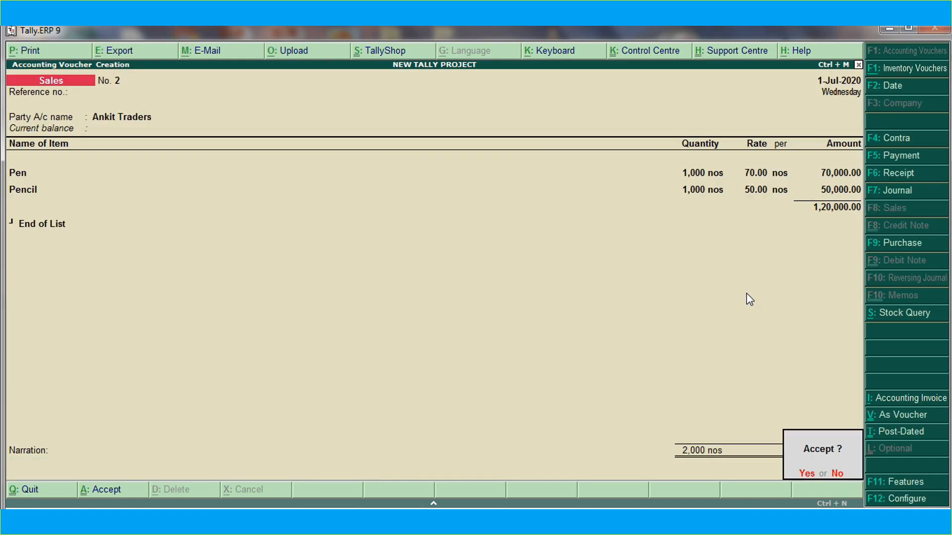
pyautogui.press('Return')
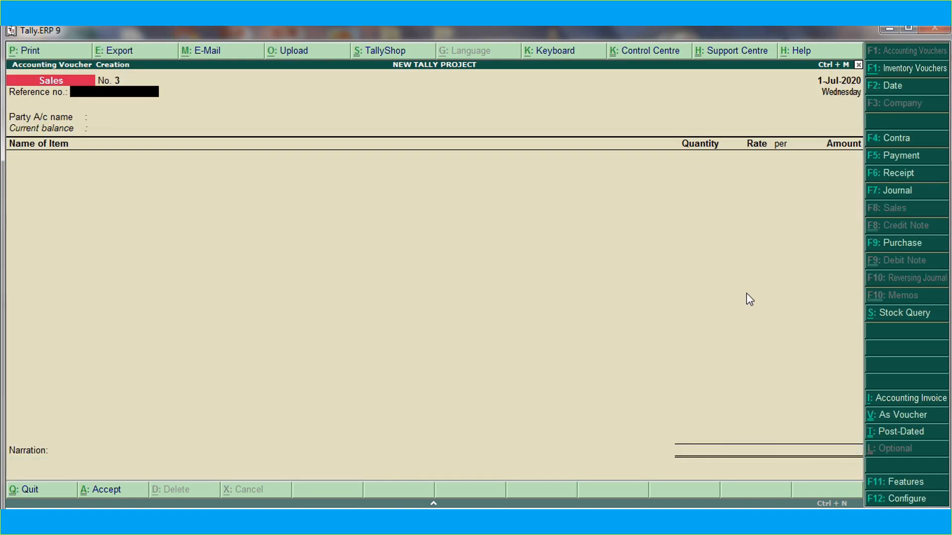
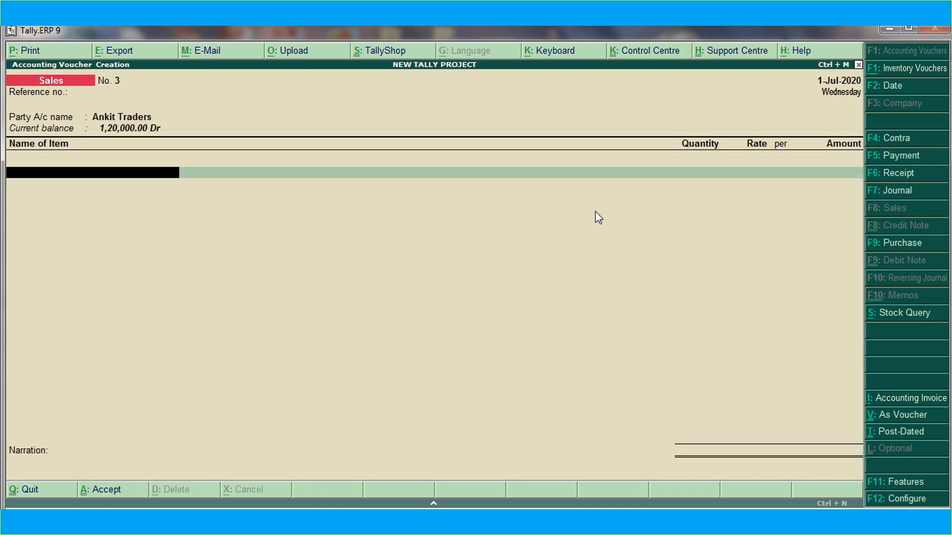
pyautogui.press('Escape')
pyautogui.press('y')
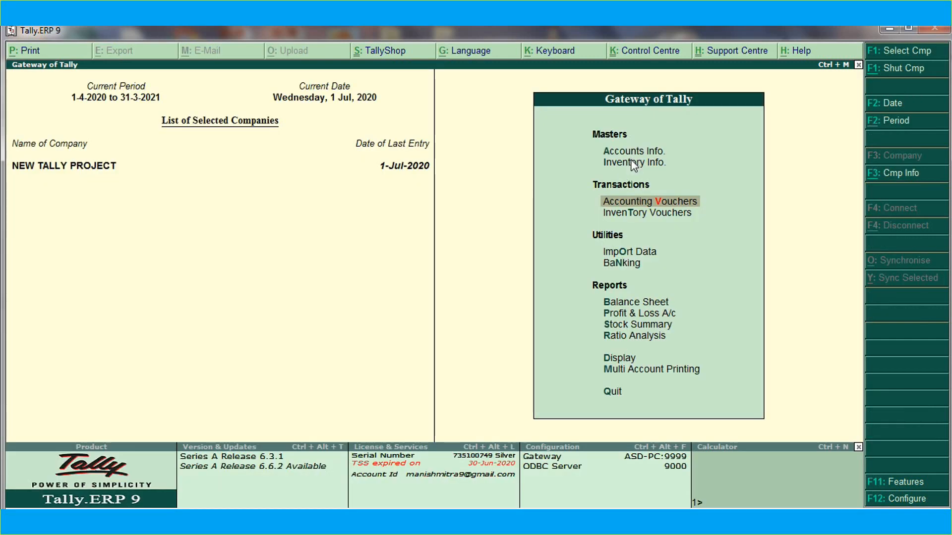
# - Start a new stock item named Rubber, under the Stationery group with nos as its unit
pyautogui.click(634, 163)
pyautogui.click(634, 163)
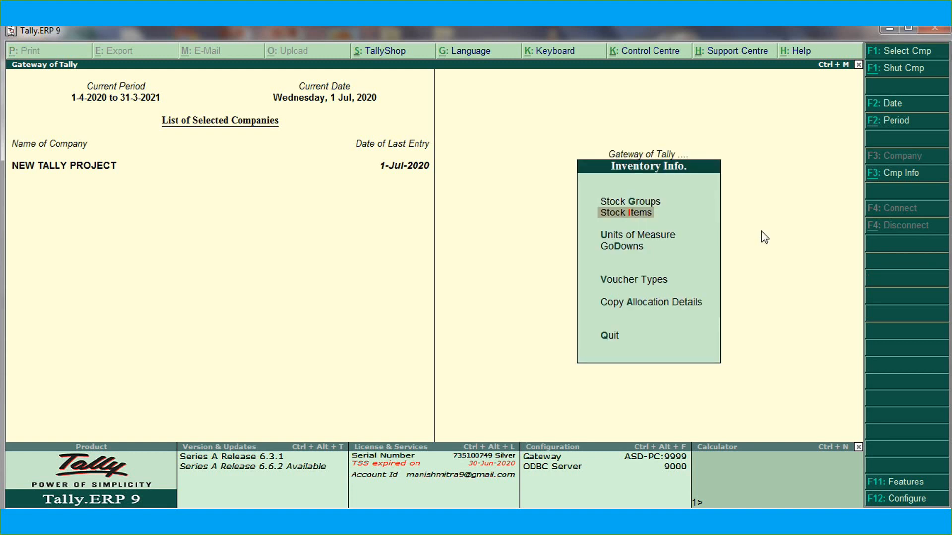
pyautogui.press('Return')
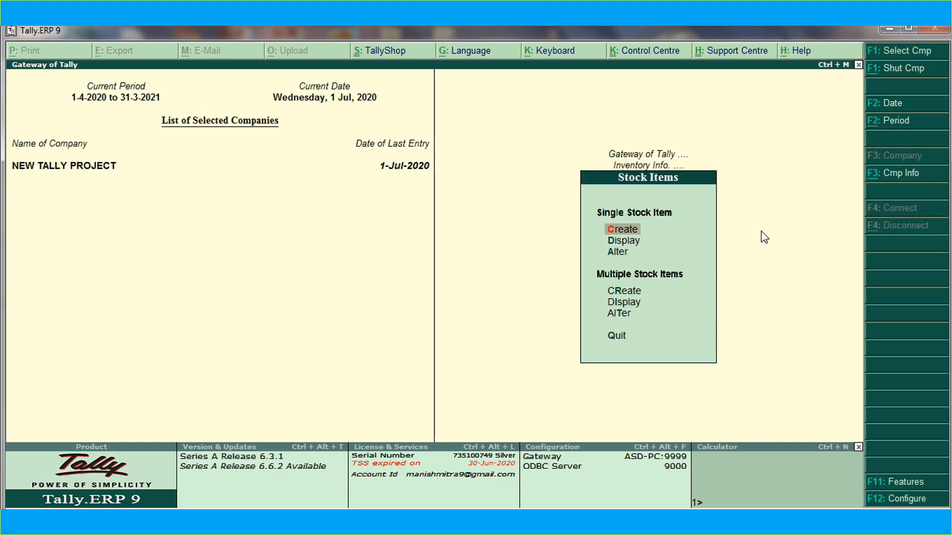
pyautogui.press('Return')
pyautogui.write('Ru')
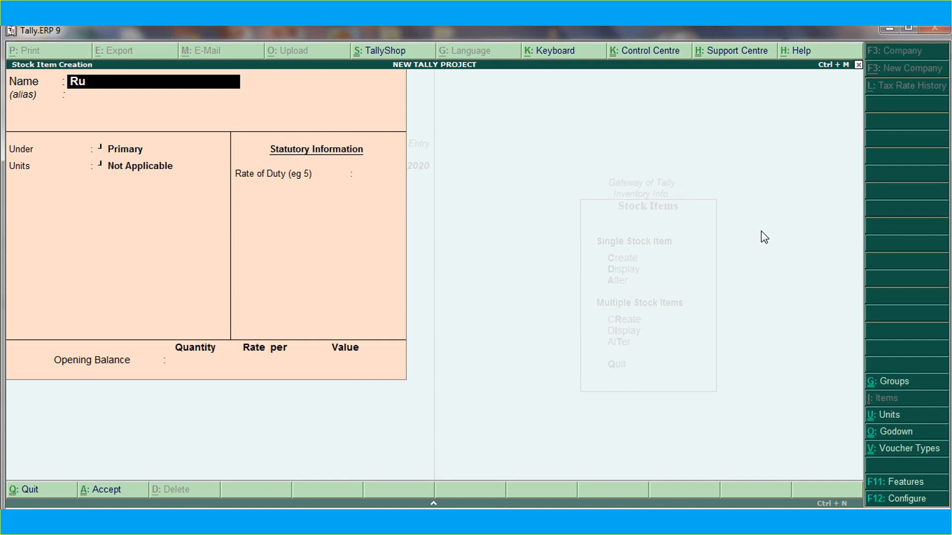
pyautogui.write('bber')
pyautogui.press('Return')
pyautogui.press('Return')
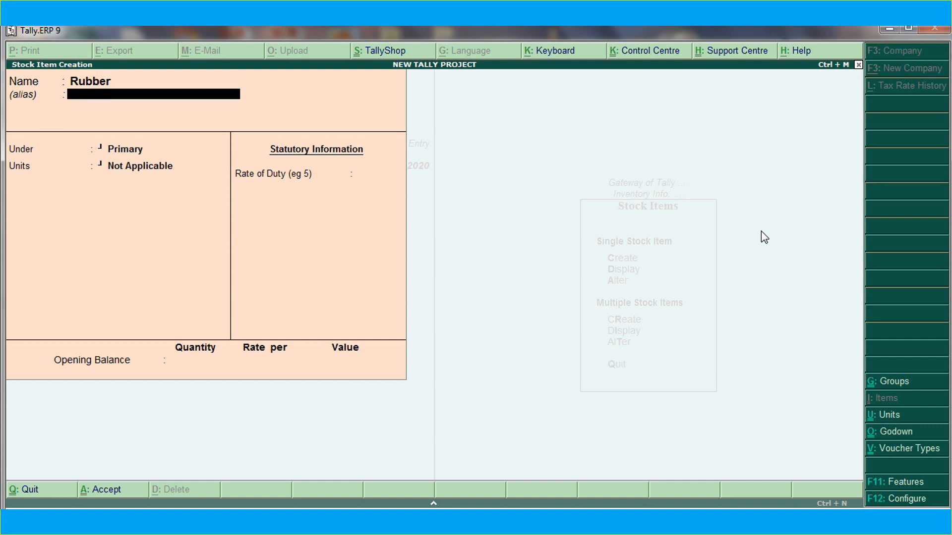
pyautogui.press('Down')
pyautogui.press('Return')
pyautogui.press('Down')
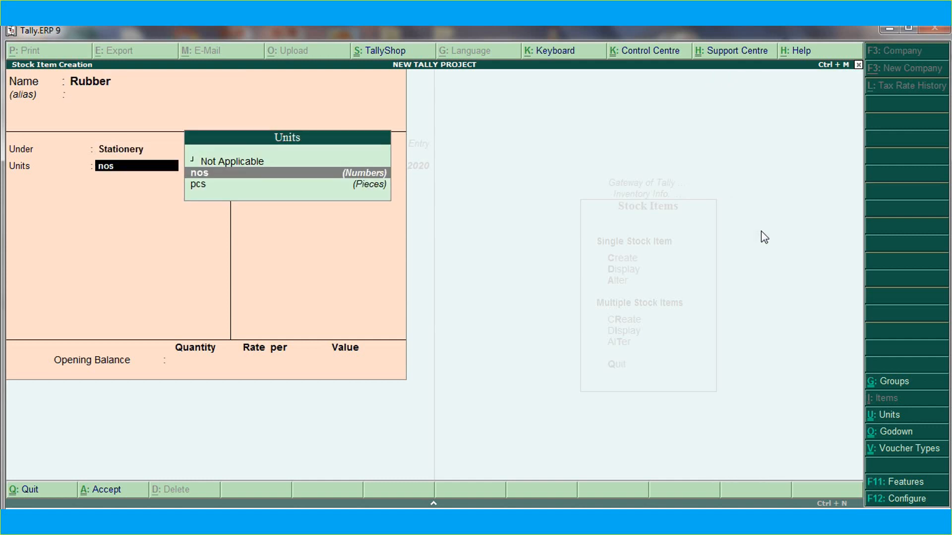
pyautogui.press('Return')
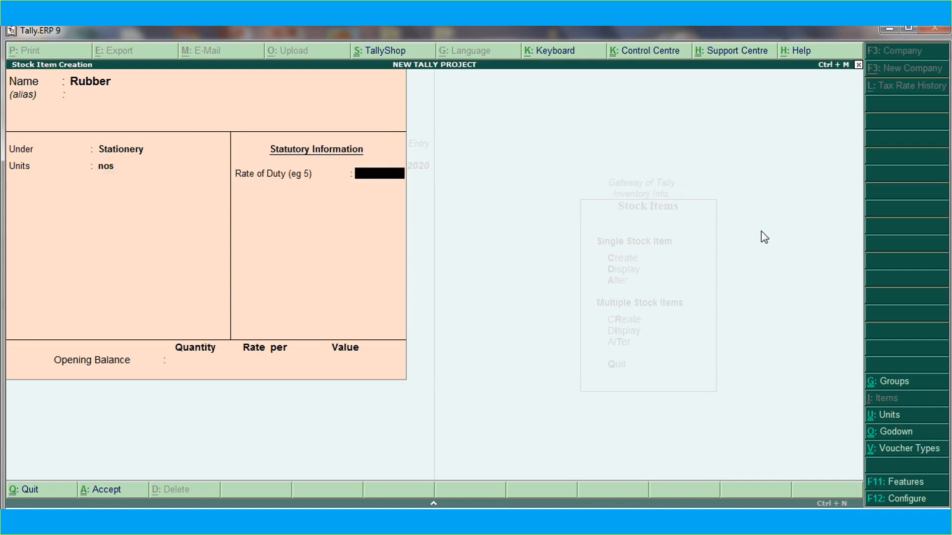
# - Enable standard rates for stock items in the stock item configuration, leaving the other options as they are
pyautogui.click(893, 502)
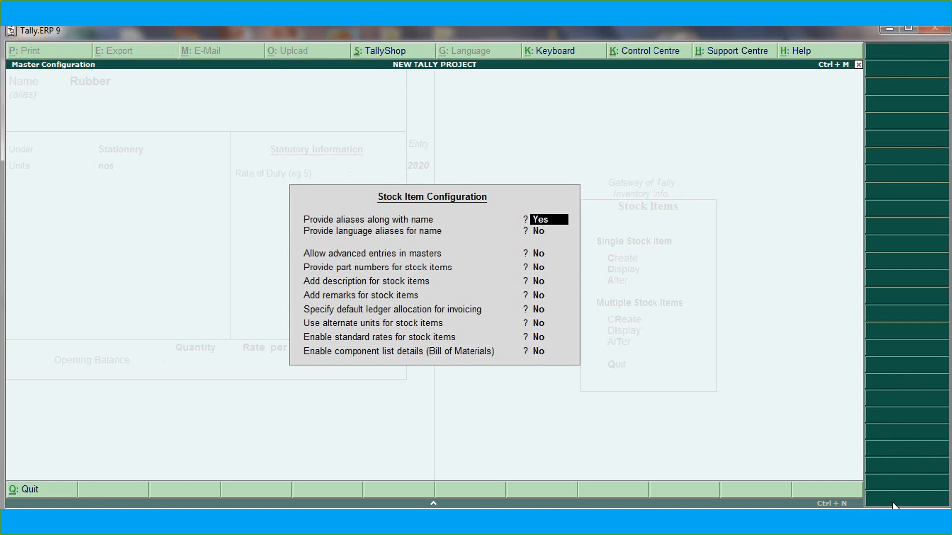
pyautogui.press('Return')
pyautogui.press('Return')
pyautogui.press('Return')
pyautogui.press('Return')
pyautogui.press('Return')
pyautogui.press('Return')
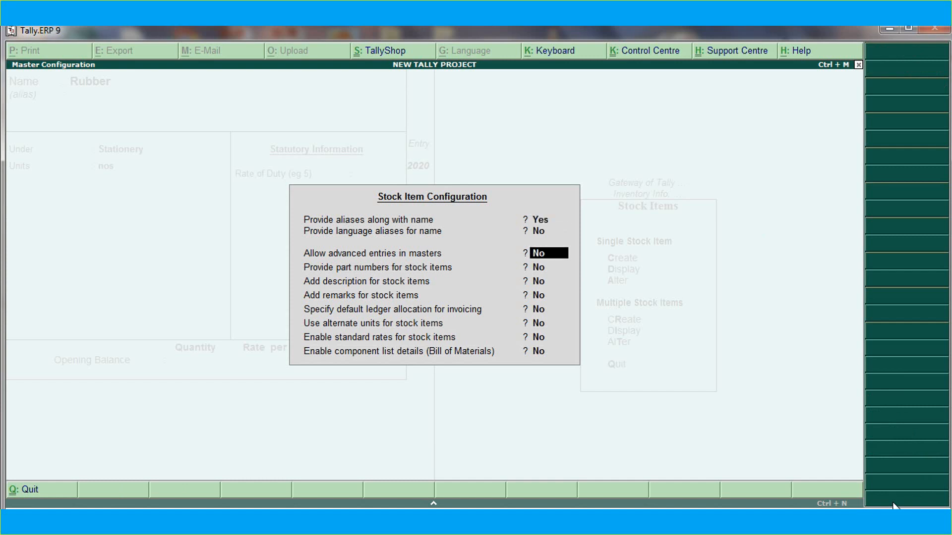
pyautogui.press('Return')
pyautogui.press('Return')
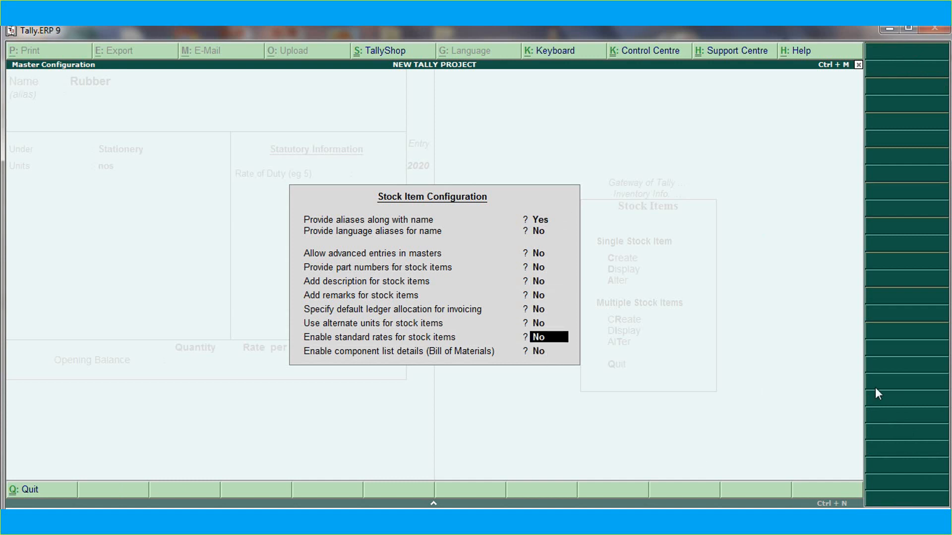
pyautogui.write('y')
pyautogui.press('Return')
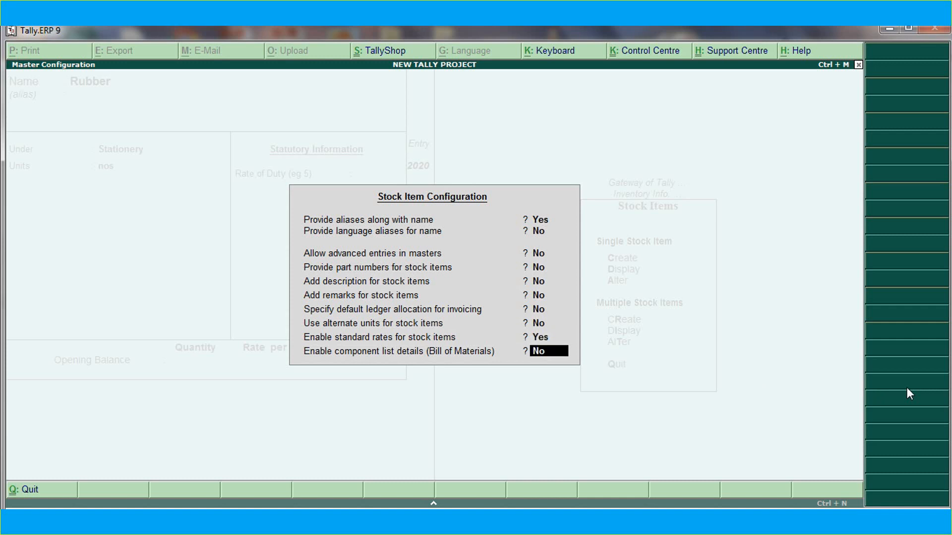
pyautogui.press('Return')
# - Turn on standard rates for Rubber and set its standard cost to 5 per nos from 1-Apr-2020
pyautogui.press('Return')
pyautogui.press('Return')
pyautogui.press('Return')
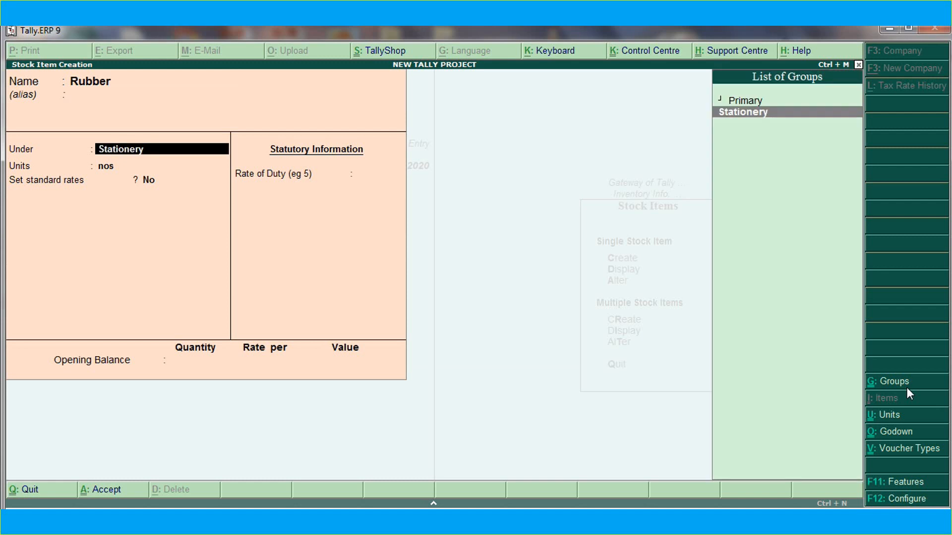
pyautogui.write('y')
pyautogui.press('Return')
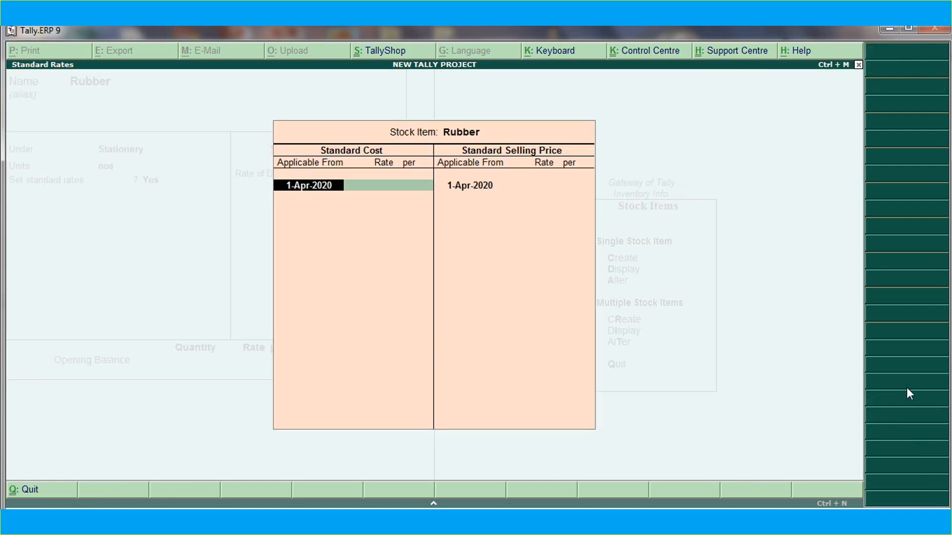
pyautogui.press('Return')
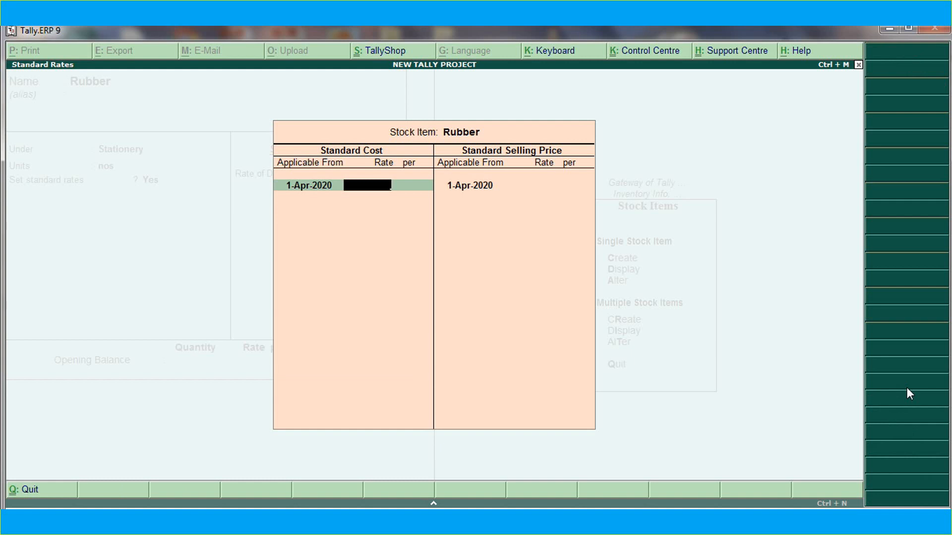
pyautogui.write('5')
pyautogui.press('Return')
pyautogui.press('Return')
# - Set Rubber's standard selling price to 10 per nos, applicable from 1-Apr-2020
pyautogui.press('Return')
pyautogui.press('Return')
pyautogui.write('10')
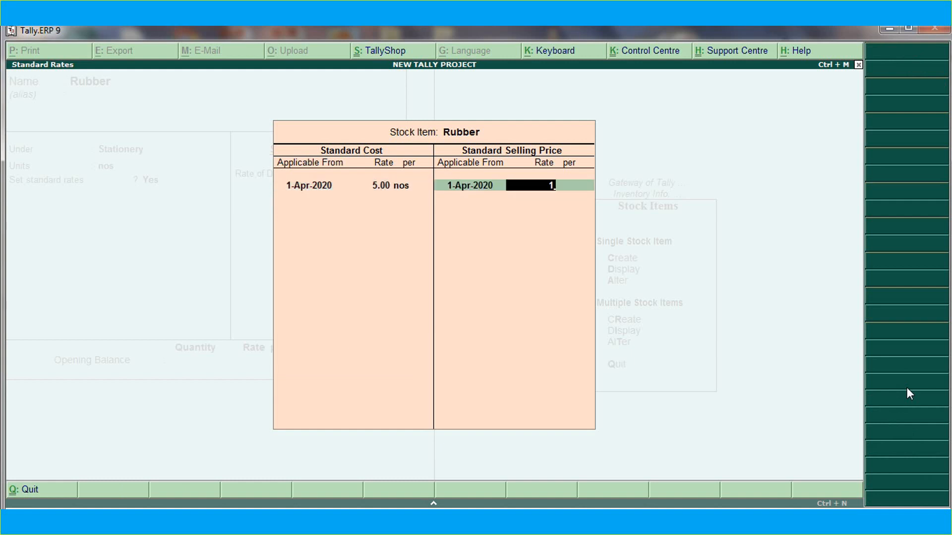
pyautogui.press('Return')
pyautogui.press('Return')
pyautogui.press('Return')
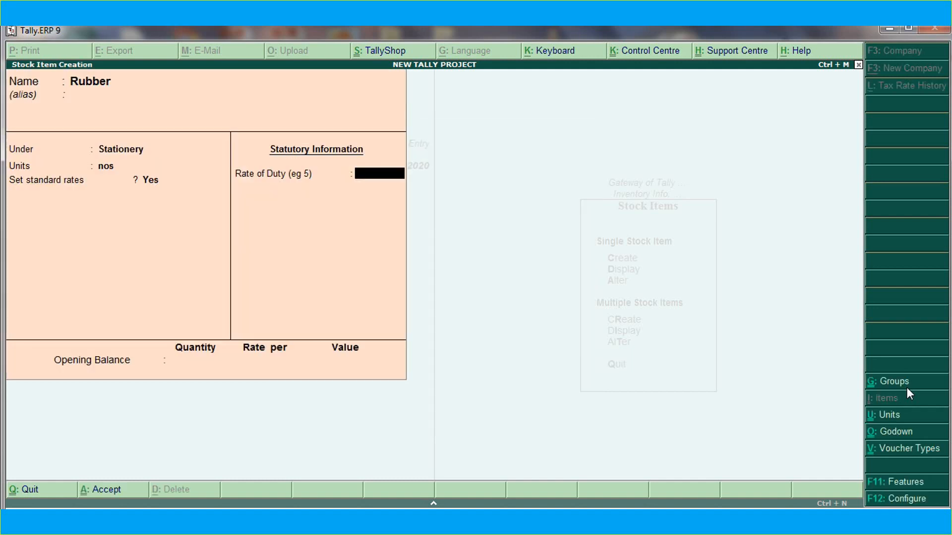
# - Save the Rubber item without a duty rate or opening balance and return to the Gateway
pyautogui.press('Return')
pyautogui.press('Return')
pyautogui.press('Return')
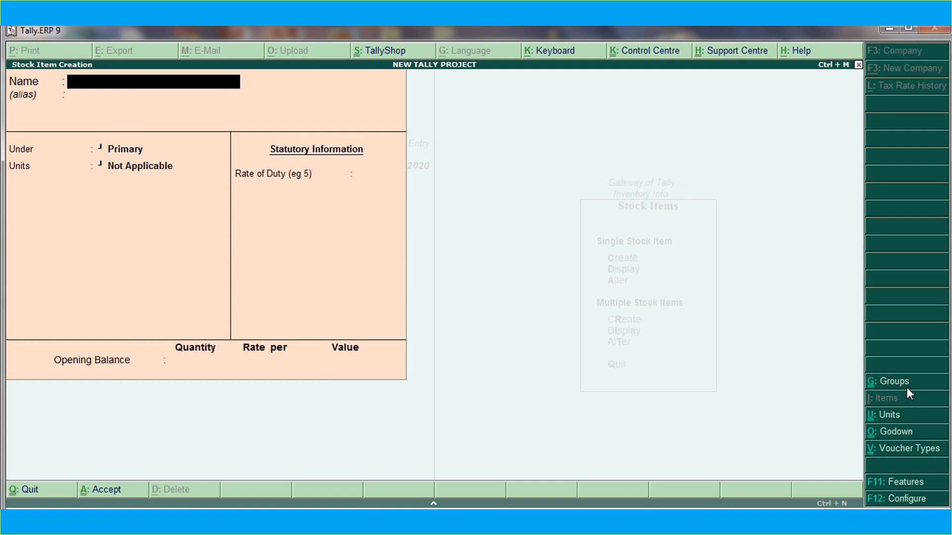
pyautogui.press('Escape')
pyautogui.press('Return')
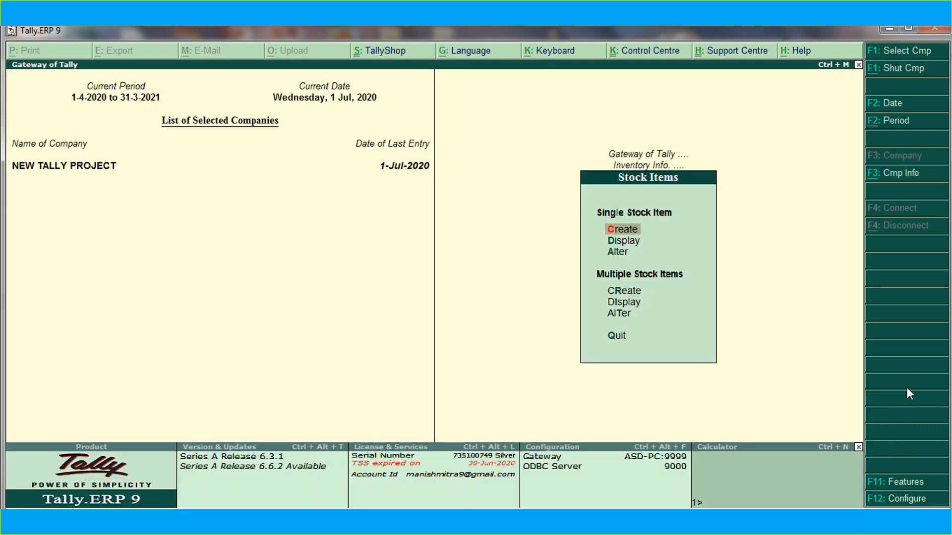
pyautogui.press('Escape')
pyautogui.press('Escape')
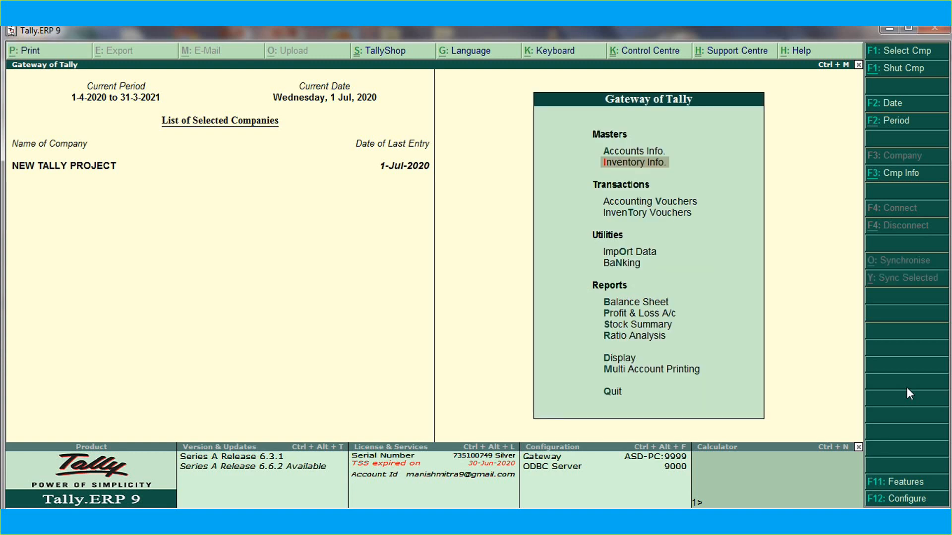
# - Start a purchase voucher with supplier invoice number 200, dated 1-Jul-2020
pyautogui.press('Down')
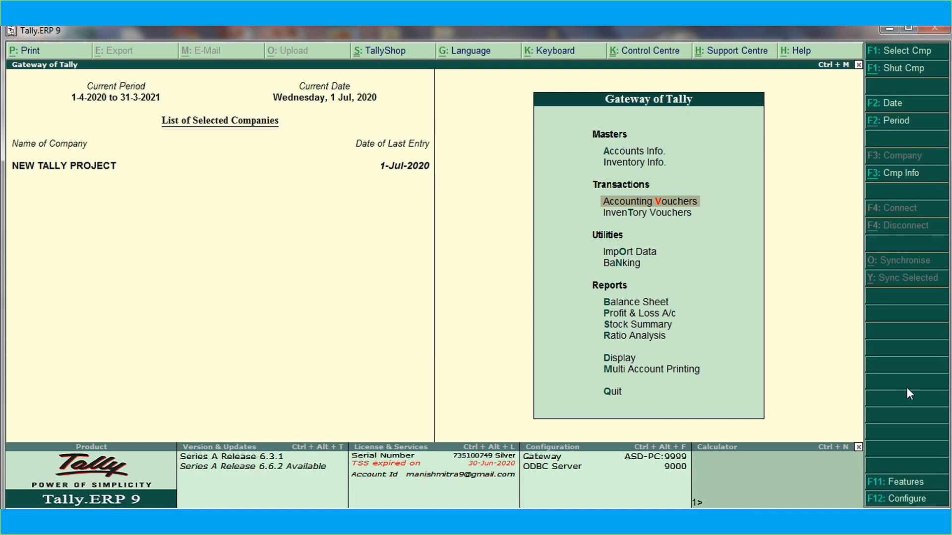
pyautogui.press('Return')
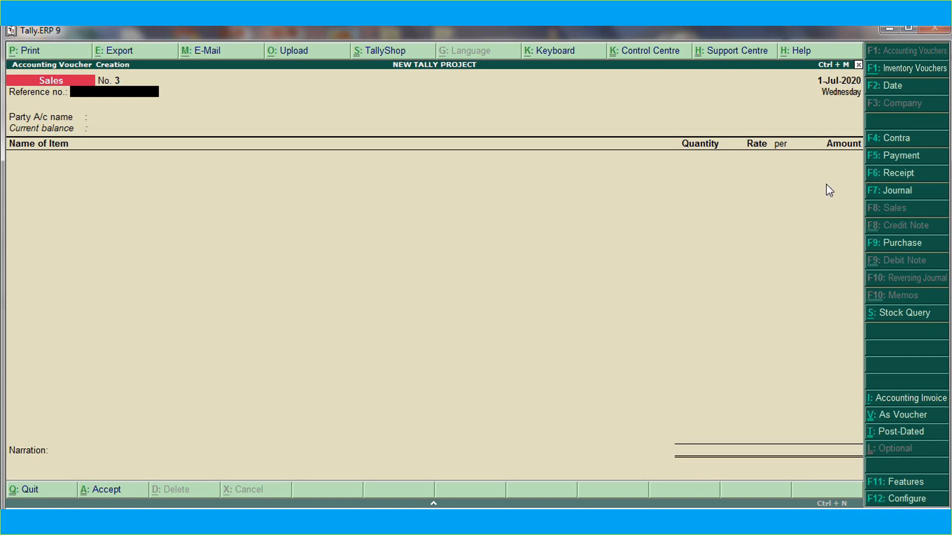
pyautogui.click(885, 244)
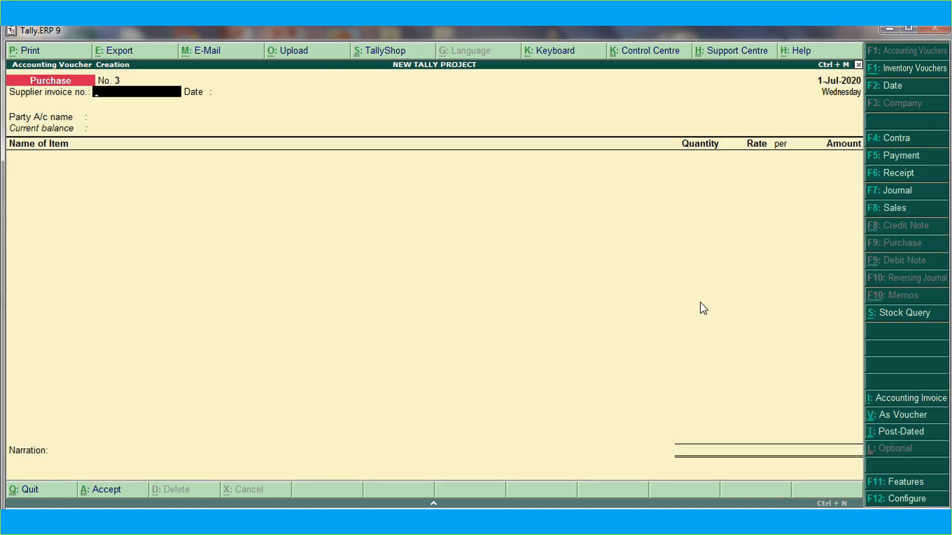
pyautogui.write('200')
pyautogui.press('Return')
pyautogui.press('Return')
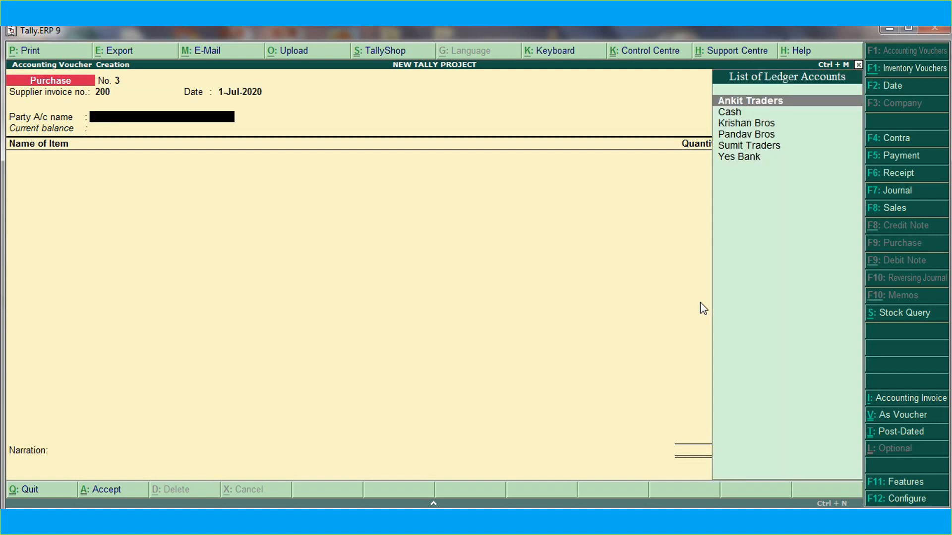
# - Choose Sumit Traders as the purchase party and accept the supplier's details with the receipt and order fields blank
pyautogui.press('Down')
pyautogui.press('Down')
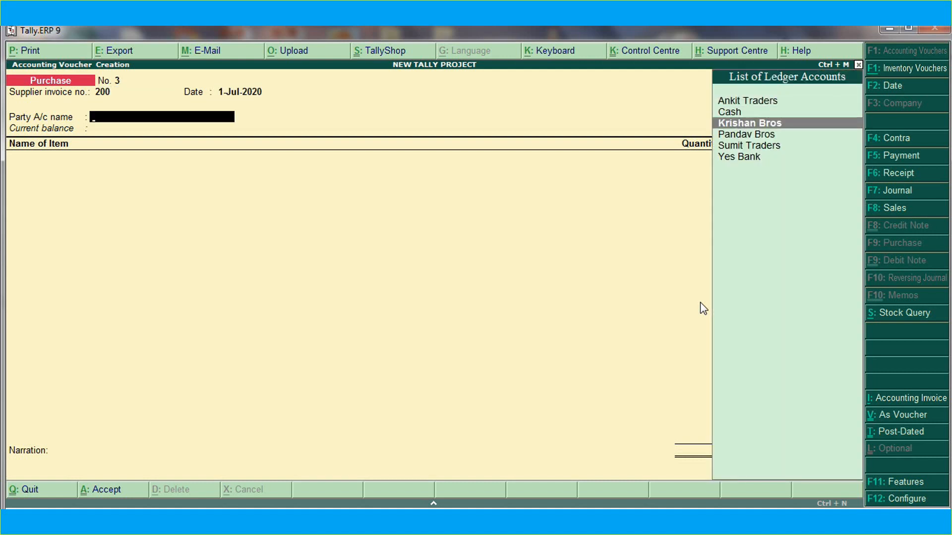
pyautogui.press('Down')
pyautogui.press('Down')
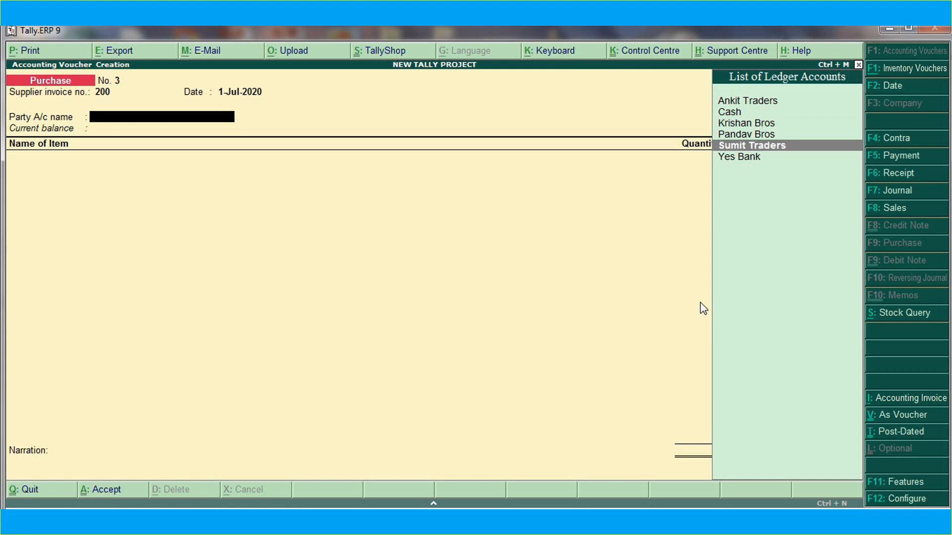
pyautogui.press('Return')
pyautogui.press('Return')
pyautogui.press('Return')
pyautogui.press('Return')
pyautogui.press('Return')
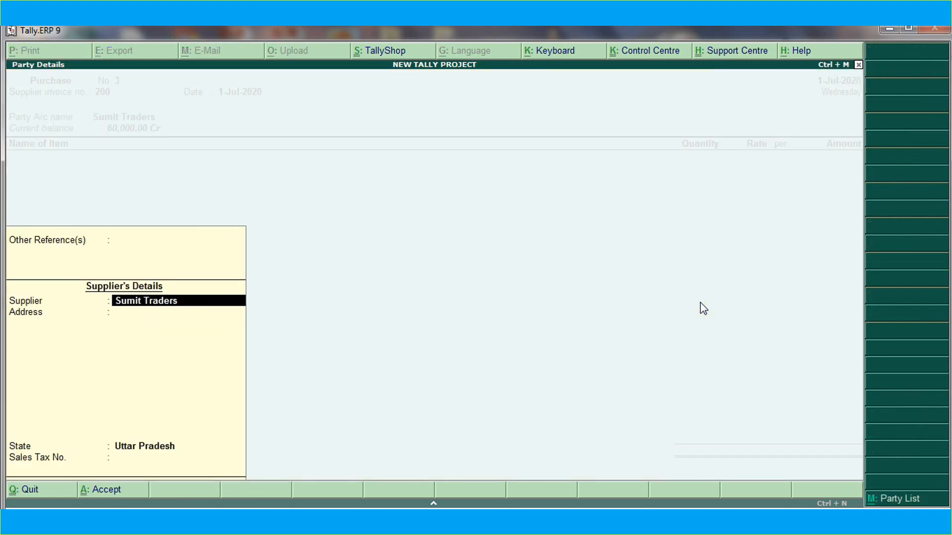
pyautogui.press('Return')
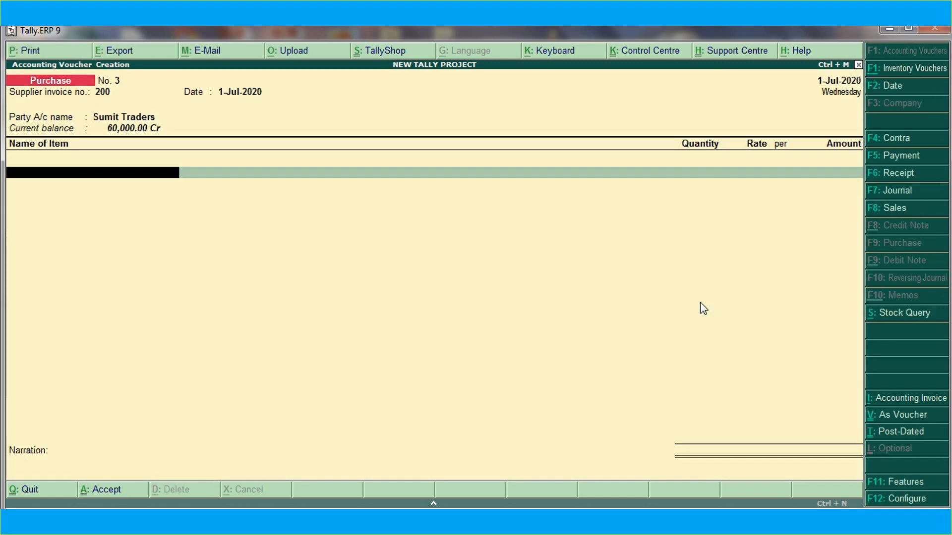
# - Add Rubber to the purchase and allocate it to the Warehouse godown
pyautogui.press('Up')
pyautogui.press('Up')
pyautogui.press('Up')
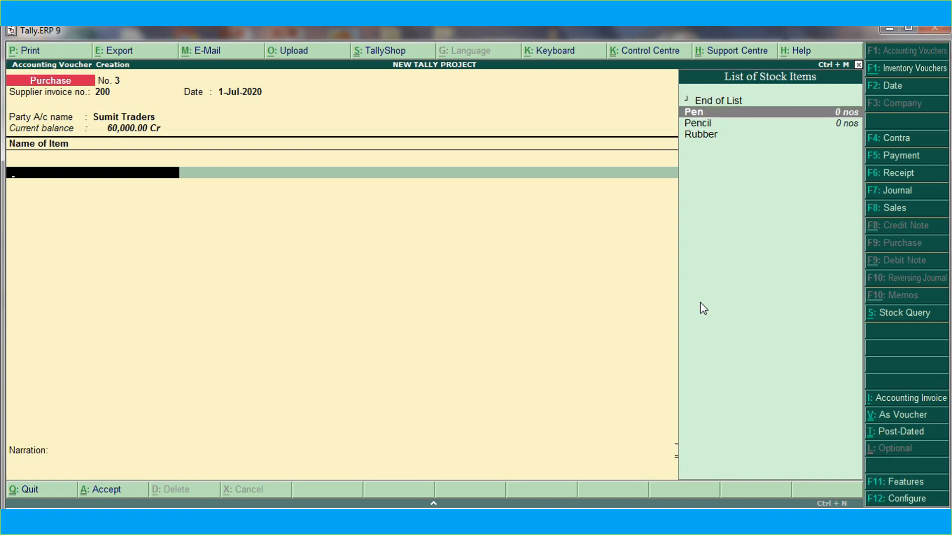
pyautogui.press('Down')
pyautogui.press('Down')
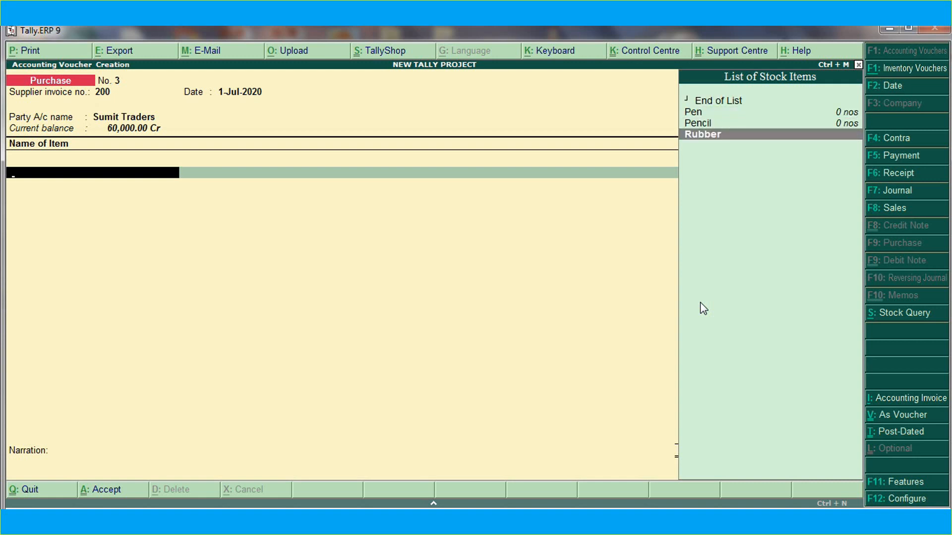
pyautogui.press('Return')
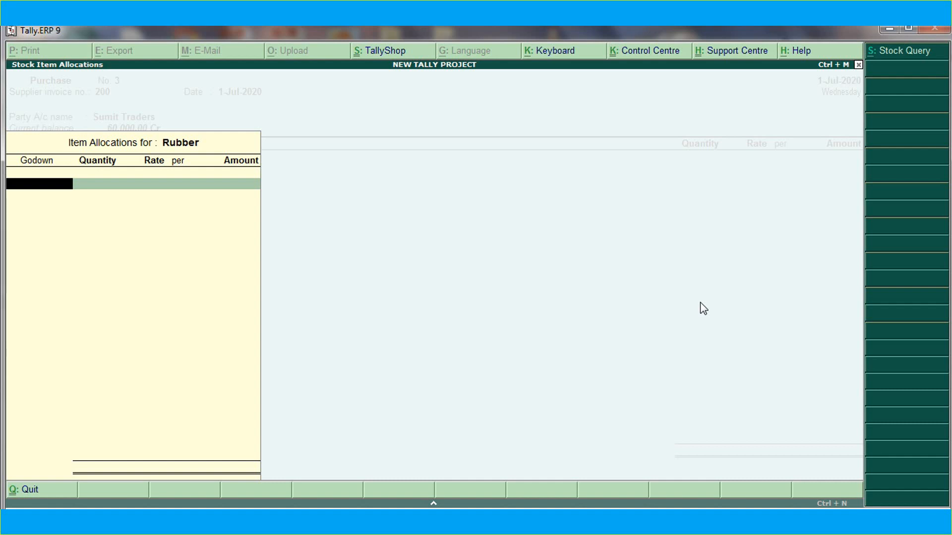
pyautogui.press('Down')
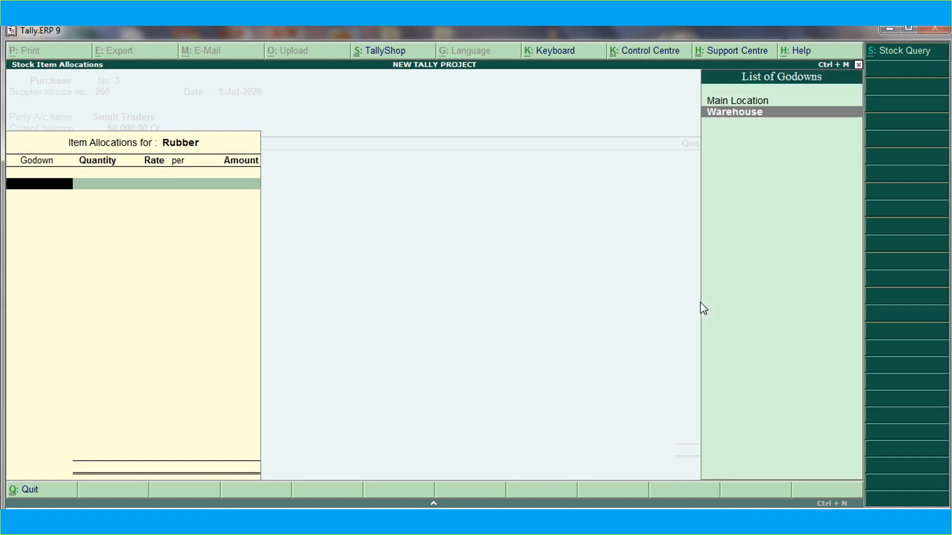
pyautogui.press('Return')
# - Set the Rubber quantity to 100 nos and accept its standard rate of 5.00 per nos
pyautogui.write('100')
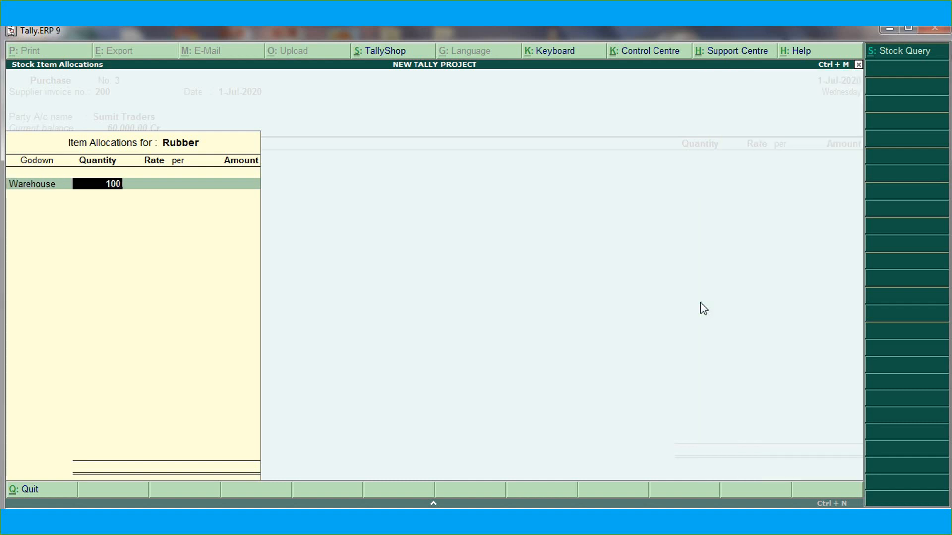
pyautogui.press('Return')
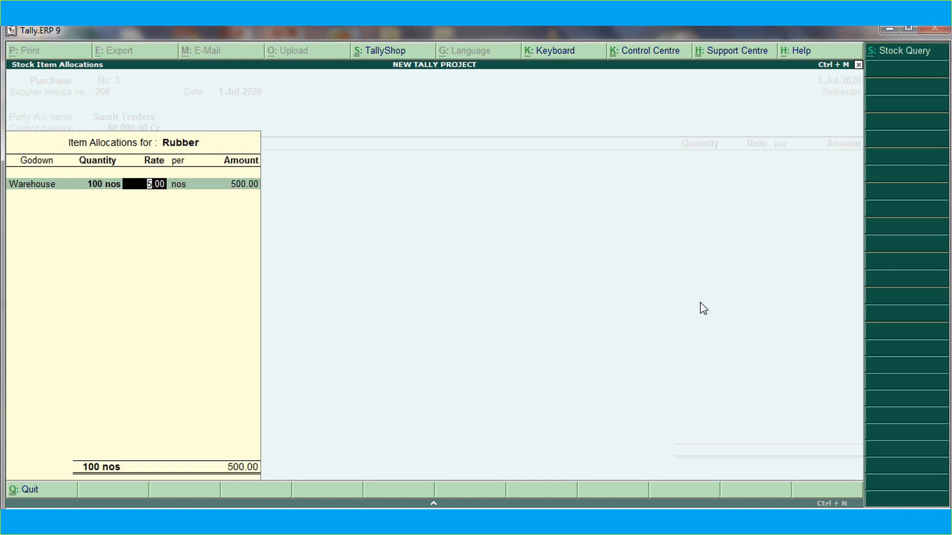
pyautogui.press('Return')
pyautogui.press('Return')
pyautogui.press('Return')
pyautogui.press('Return')
pyautogui.press('Return')
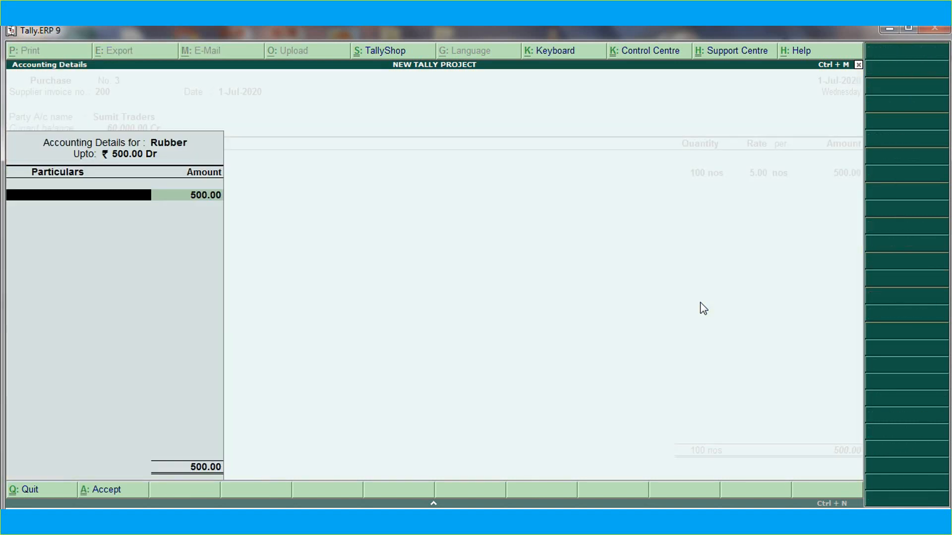
# - Book the full Rubber amount of 500.00 to the Purchase ledger and end the purchase item list
pyautogui.press('Return')
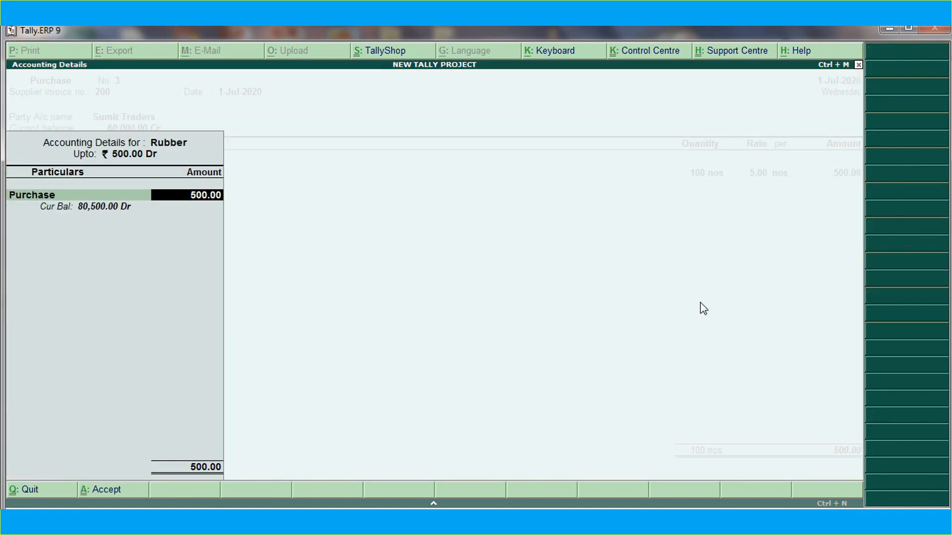
pyautogui.press('Return')
pyautogui.press('Return')
pyautogui.press('Return')
# - Record the Sumit Traders bill as New Ref 200 for 500.00 Cr and save the purchase voucher
pyautogui.press('Return')
pyautogui.press('Return')
pyautogui.press('Return')
pyautogui.press('Return')
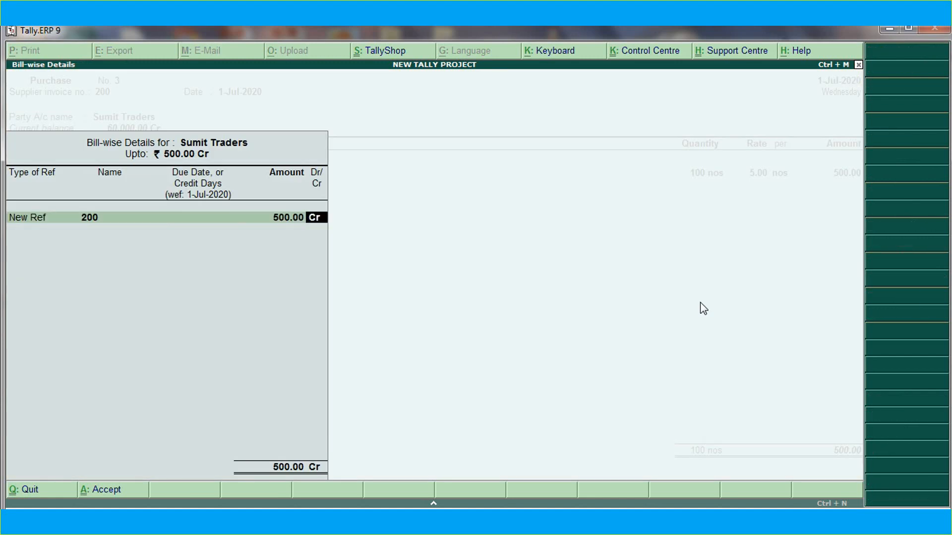
pyautogui.press('Return')
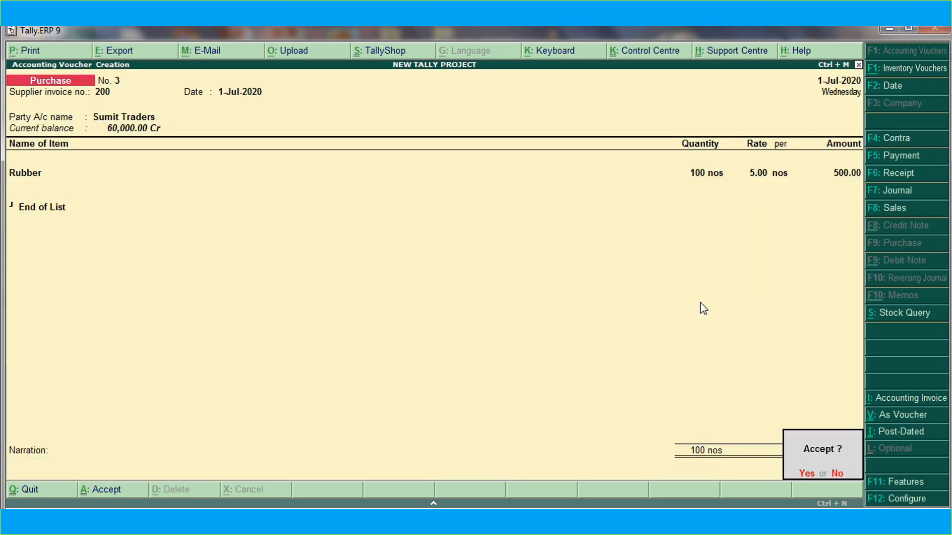
pyautogui.press('Return')
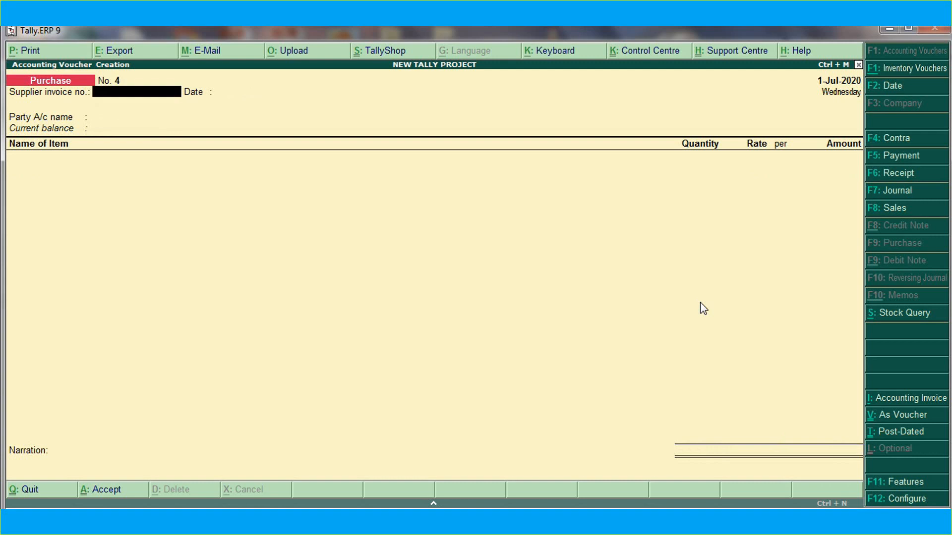
# - Start a sales voucher with the reference number blank and choose Ankit Traders as the party
pyautogui.click(878, 208)
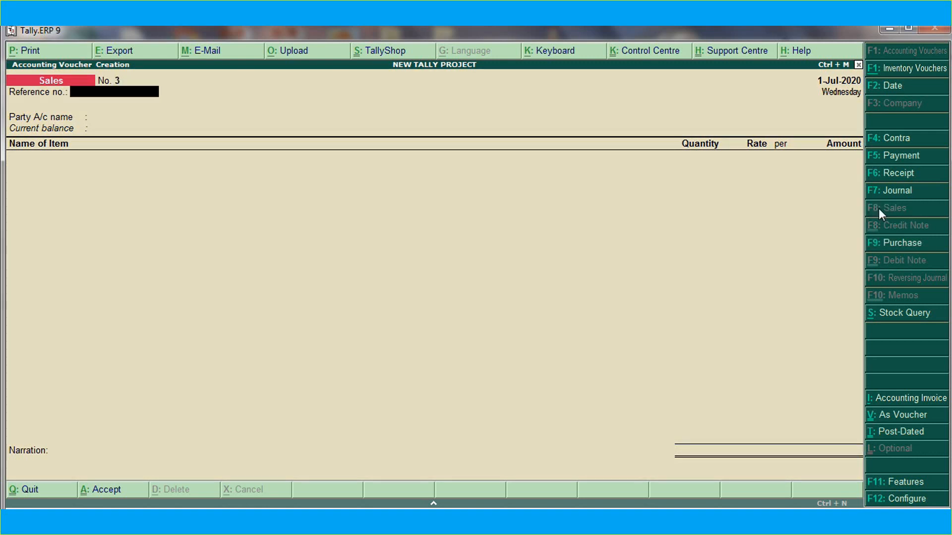
pyautogui.press('Return')
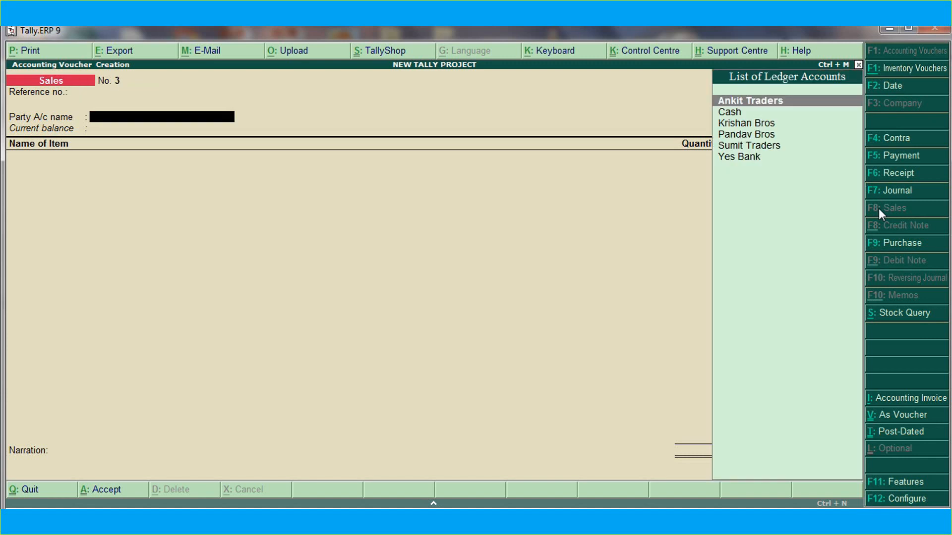
pyautogui.press('Return')
# - Accept the Ankit Traders buyer details with state Uttar Pradesh, leaving the despatch and order fields blank
pyautogui.press('Return')
pyautogui.press('Return')
pyautogui.press('Return')
pyautogui.press('Return')
pyautogui.press('Return')
pyautogui.press('Return')
pyautogui.press('Return')
pyautogui.press('Return')
pyautogui.press('Return')
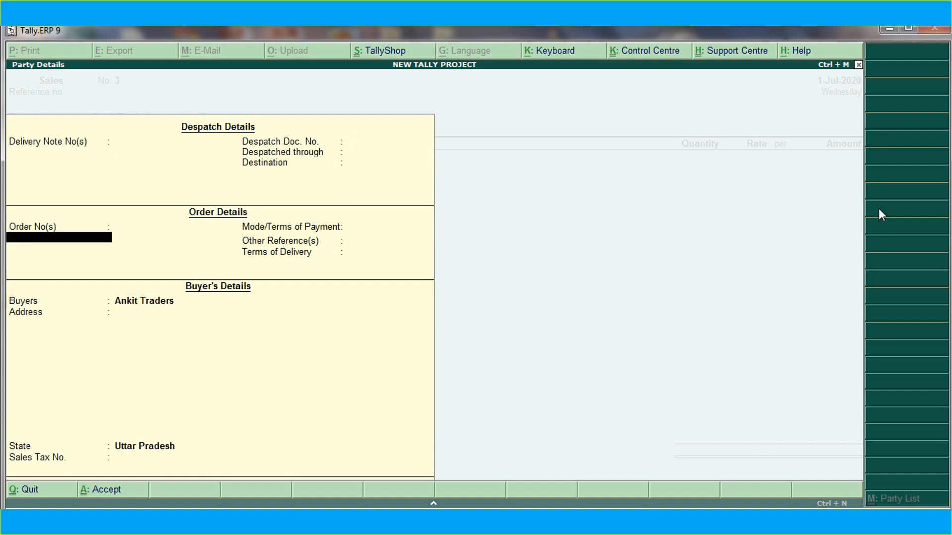
pyautogui.press('Return')
pyautogui.press('Return')
pyautogui.press('Return')
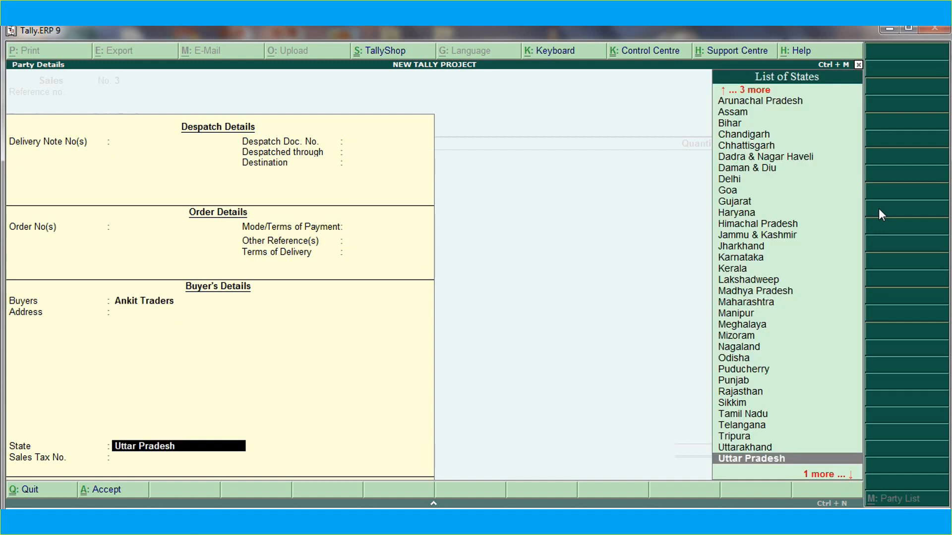
# - Add Rubber to the sale and allocate it from the Warehouse godown
pyautogui.press('Down')
pyautogui.press('Down')
pyautogui.press('Down')
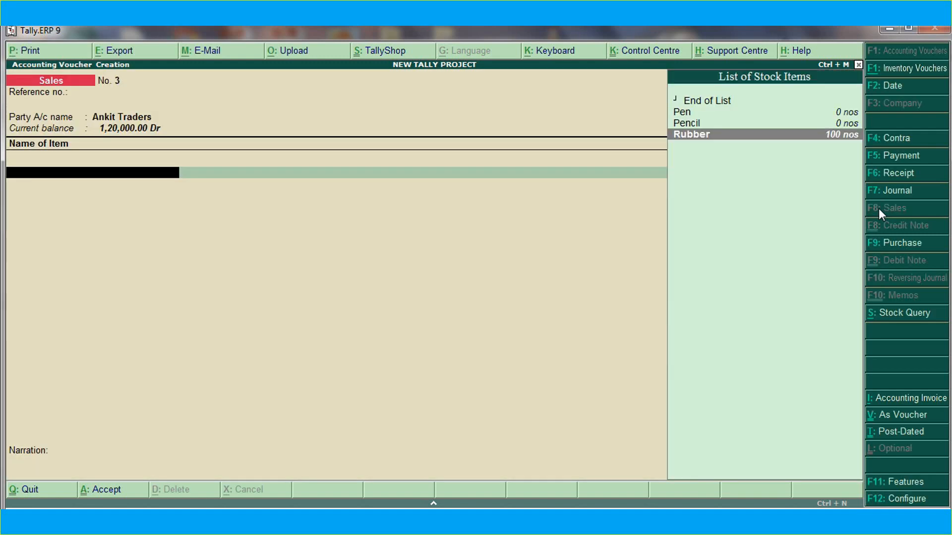
pyautogui.press('Return')
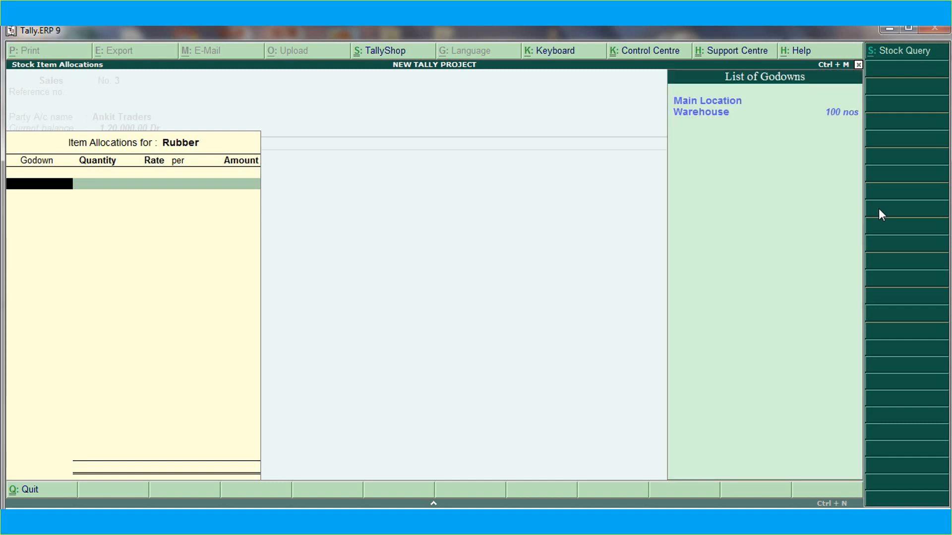
pyautogui.press('Down')
pyautogui.press('Return')
# - Set the Rubber sale quantity to 100 nos and accept its standard rate of 10.00 per nos
pyautogui.write('100')
pyautogui.press('Return')
pyautogui.press('Return')
pyautogui.press('Return')
pyautogui.press('Return')
pyautogui.press('Return')
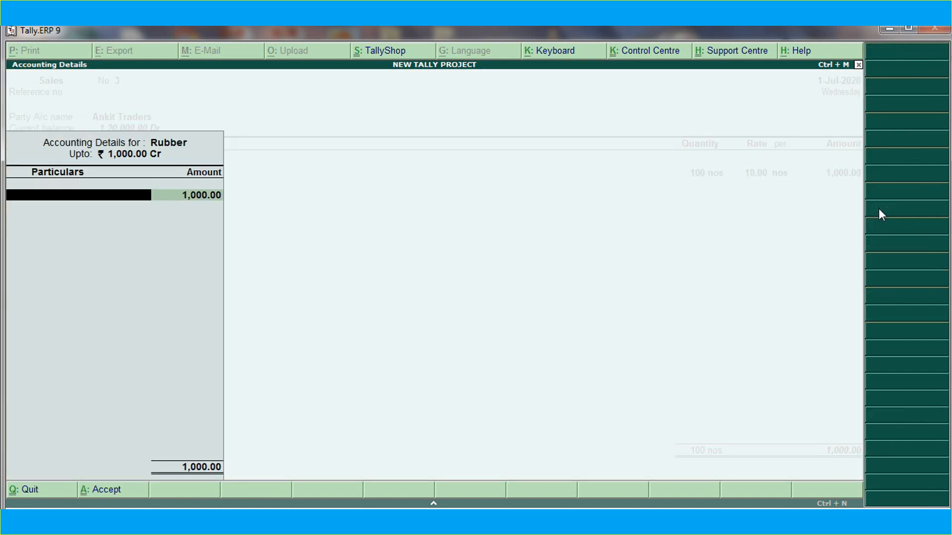
# - Book the full Rubber amount of 1,000.00 to the sales ledger and end the sale's item list
pyautogui.press('Return')
pyautogui.press('Return')
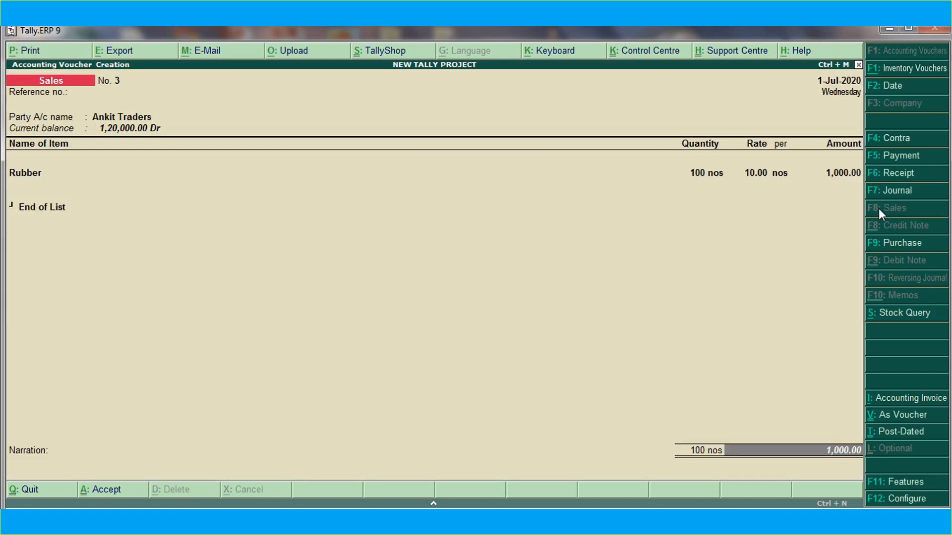
pyautogui.press('Return')
# - Record the Ankit Traders bill as New Ref 3 for 1,000.00 Dr and save the sales voucher
pyautogui.press('Return')
pyautogui.press('Return')
pyautogui.press('Return')
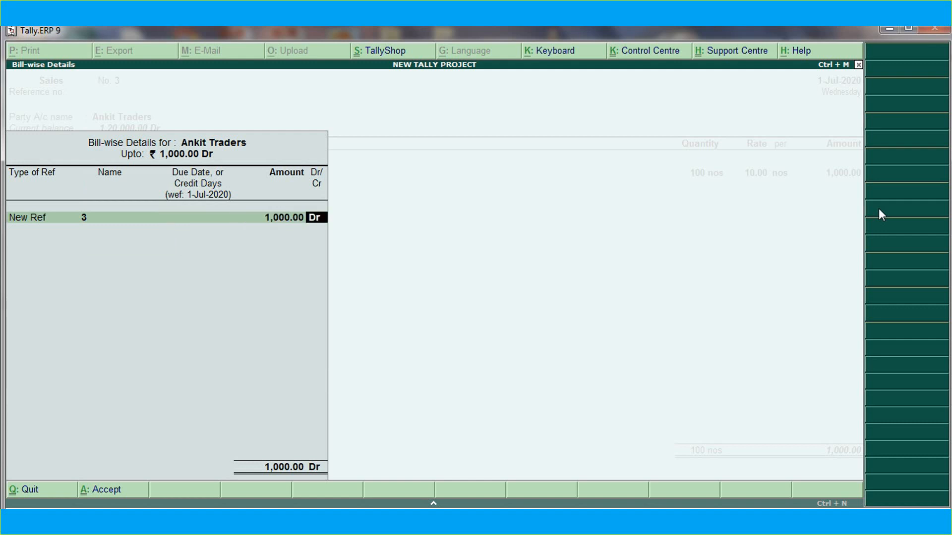
pyautogui.press('Return')
pyautogui.press('Return')
pyautogui.press('Return')
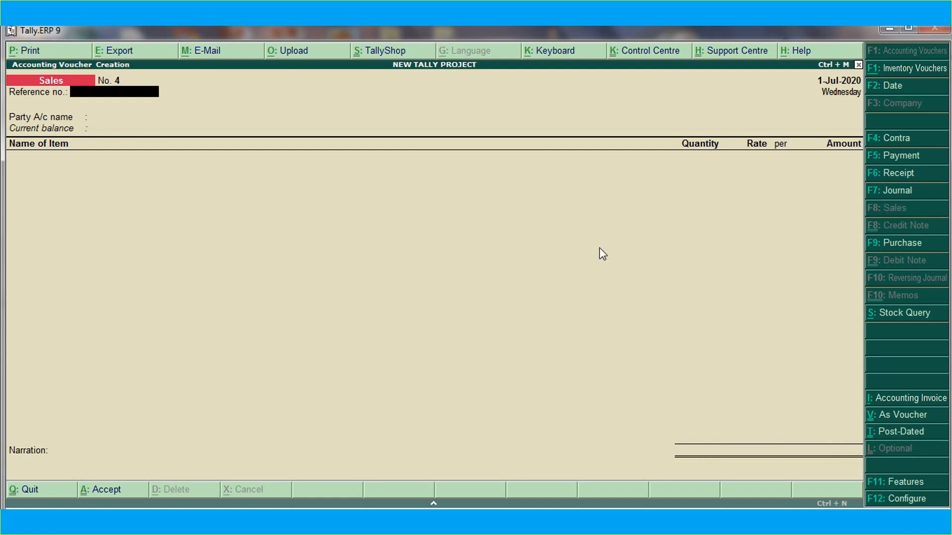
# - Begin another sales voucher for Ankit Traders without a reference number
pyautogui.press('Return')
pyautogui.press('Return')
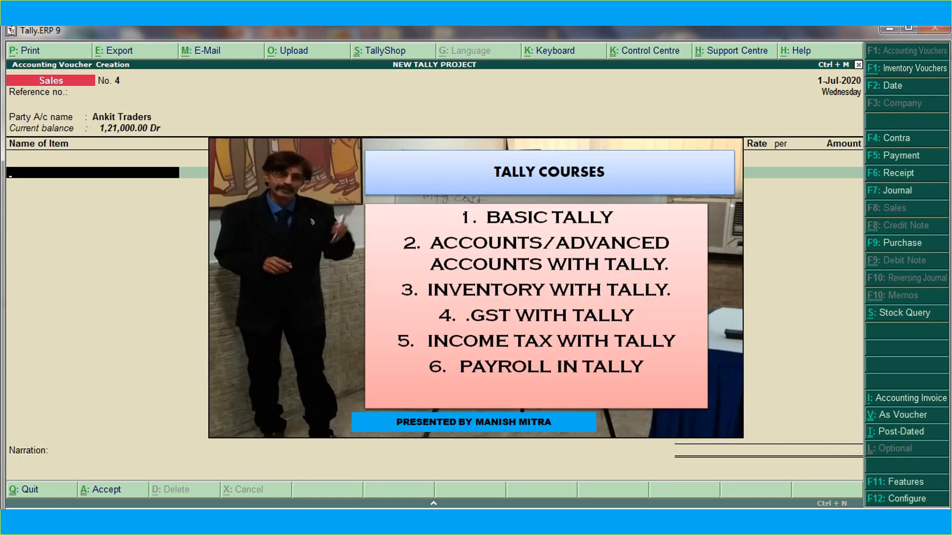